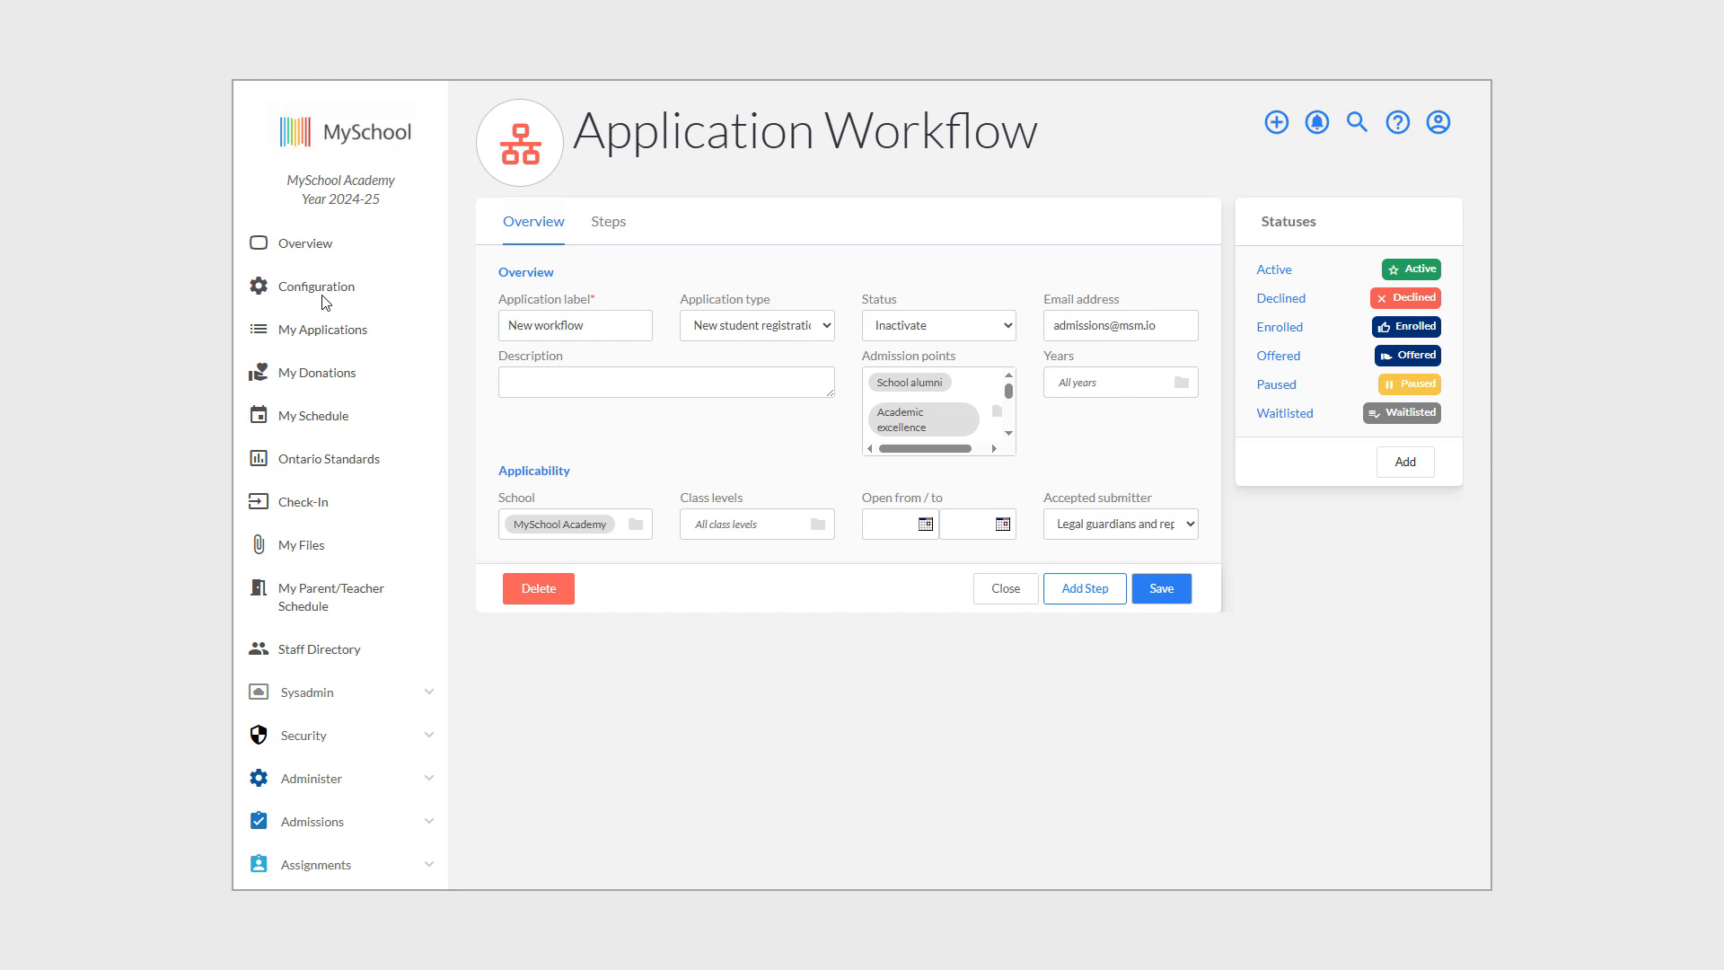
Start a new Application Workflow from the Business & Operations Enquiries and admissions configuration.
left_click(322, 296)
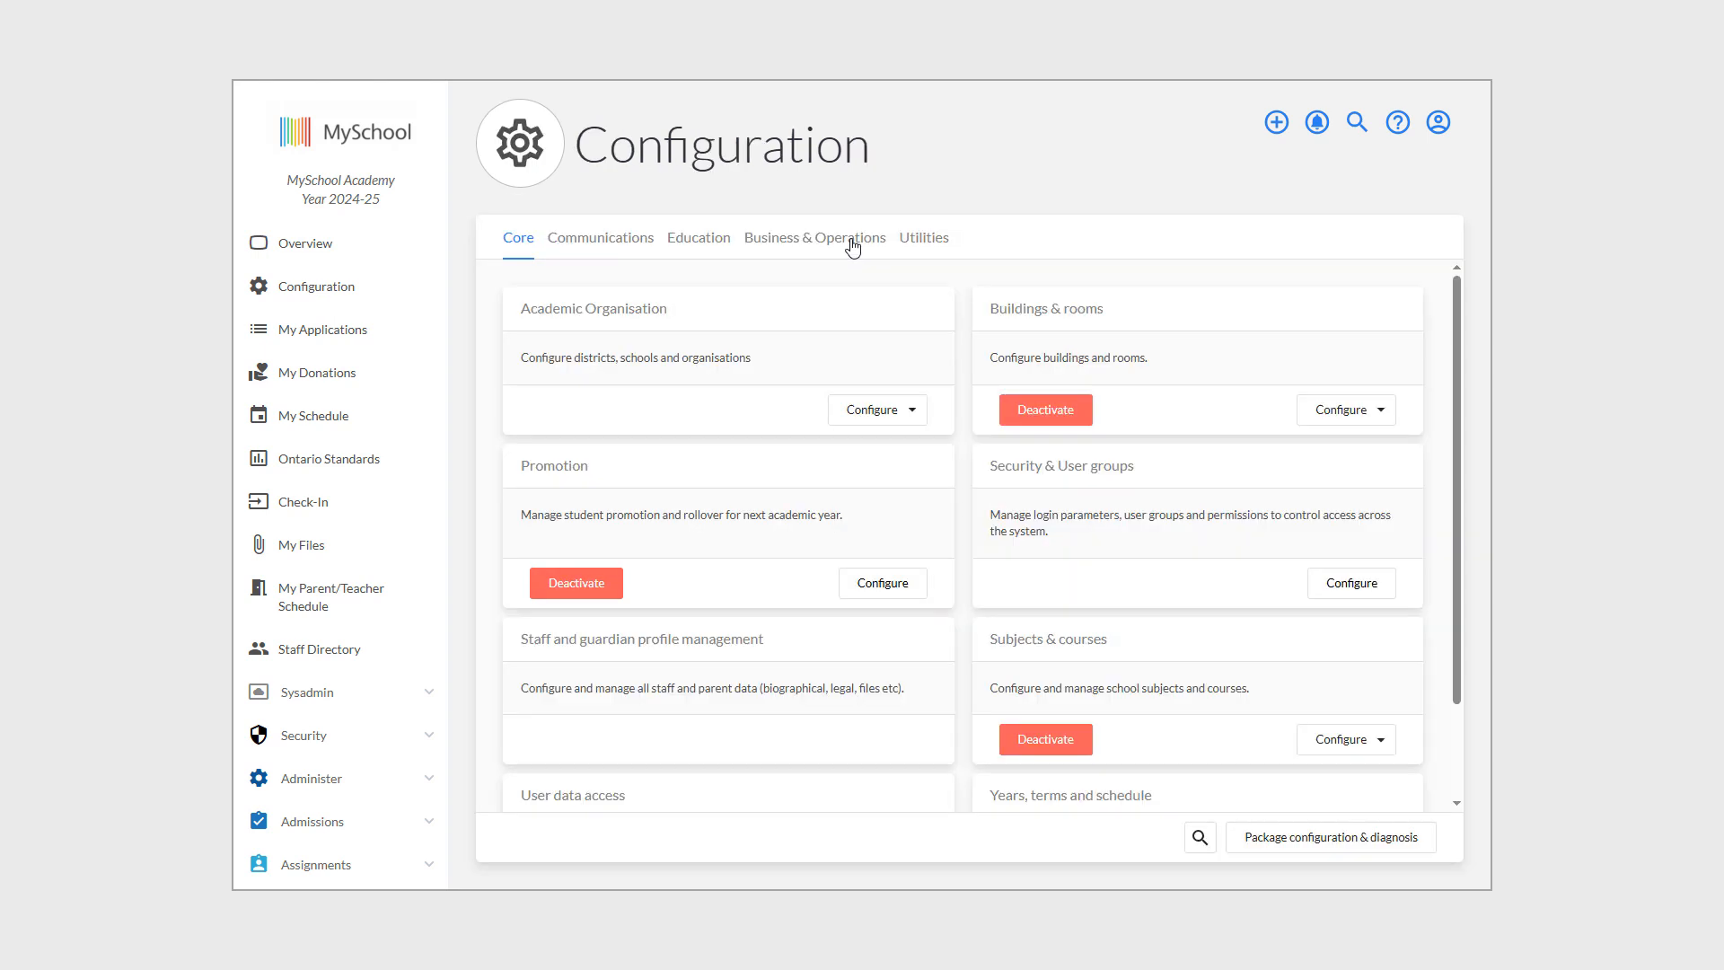
left_click(853, 242)
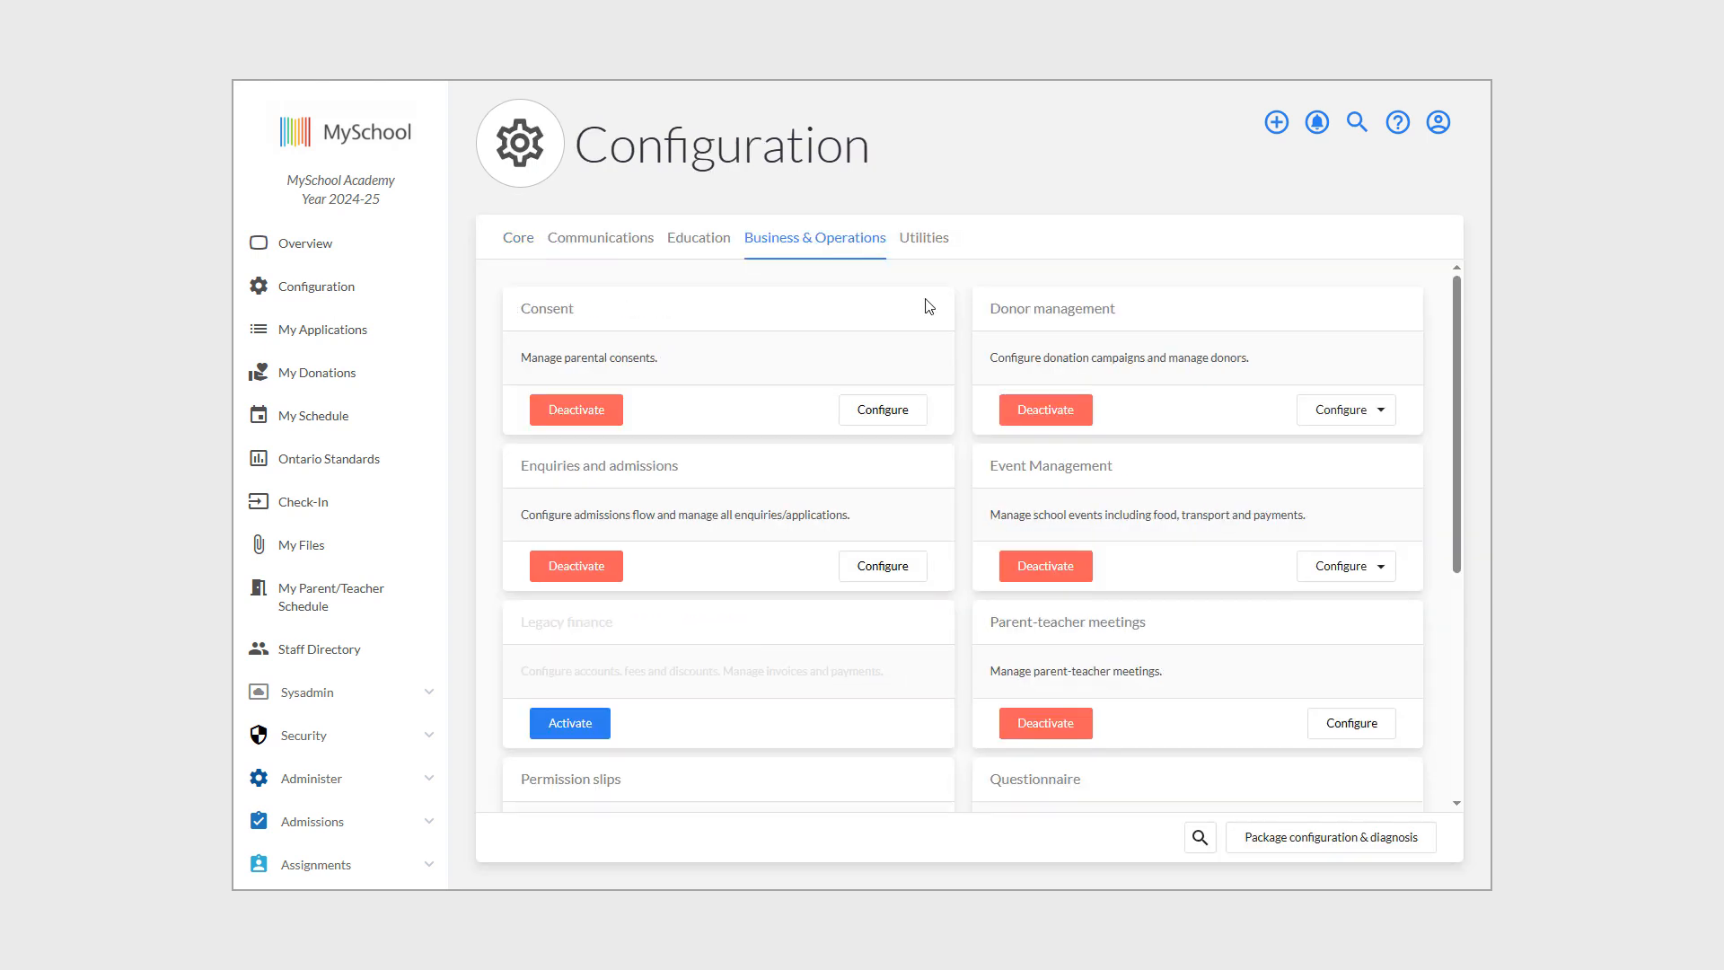
left_click(890, 568)
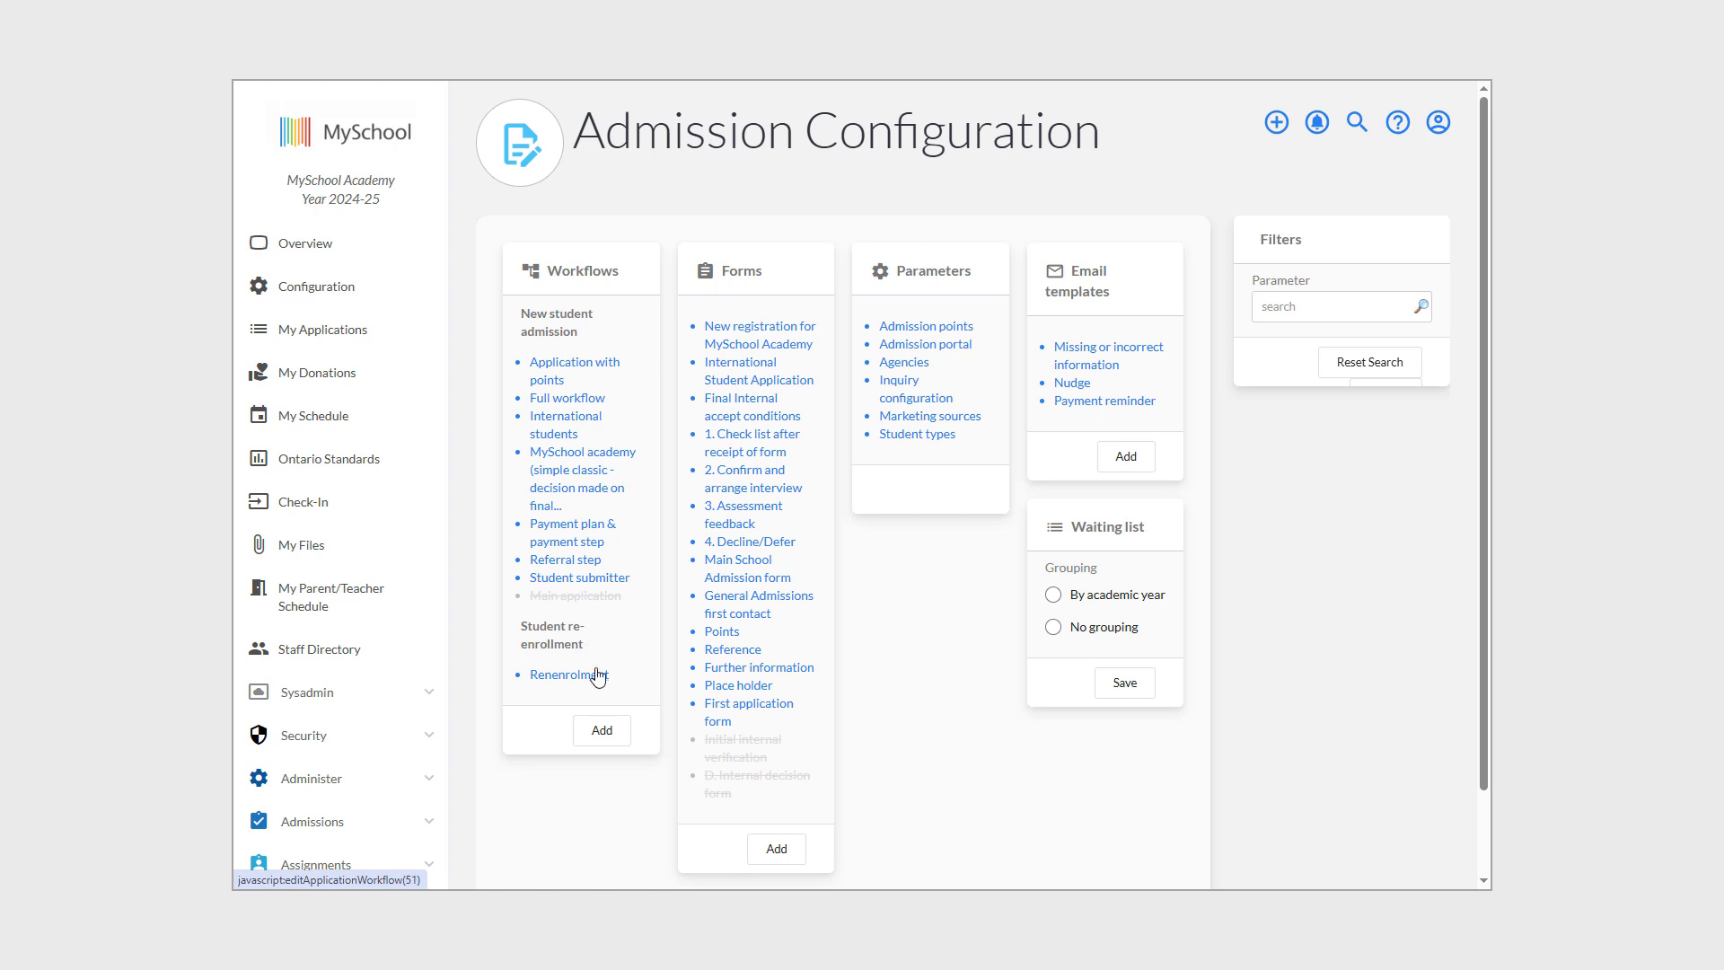
left_click(602, 732)
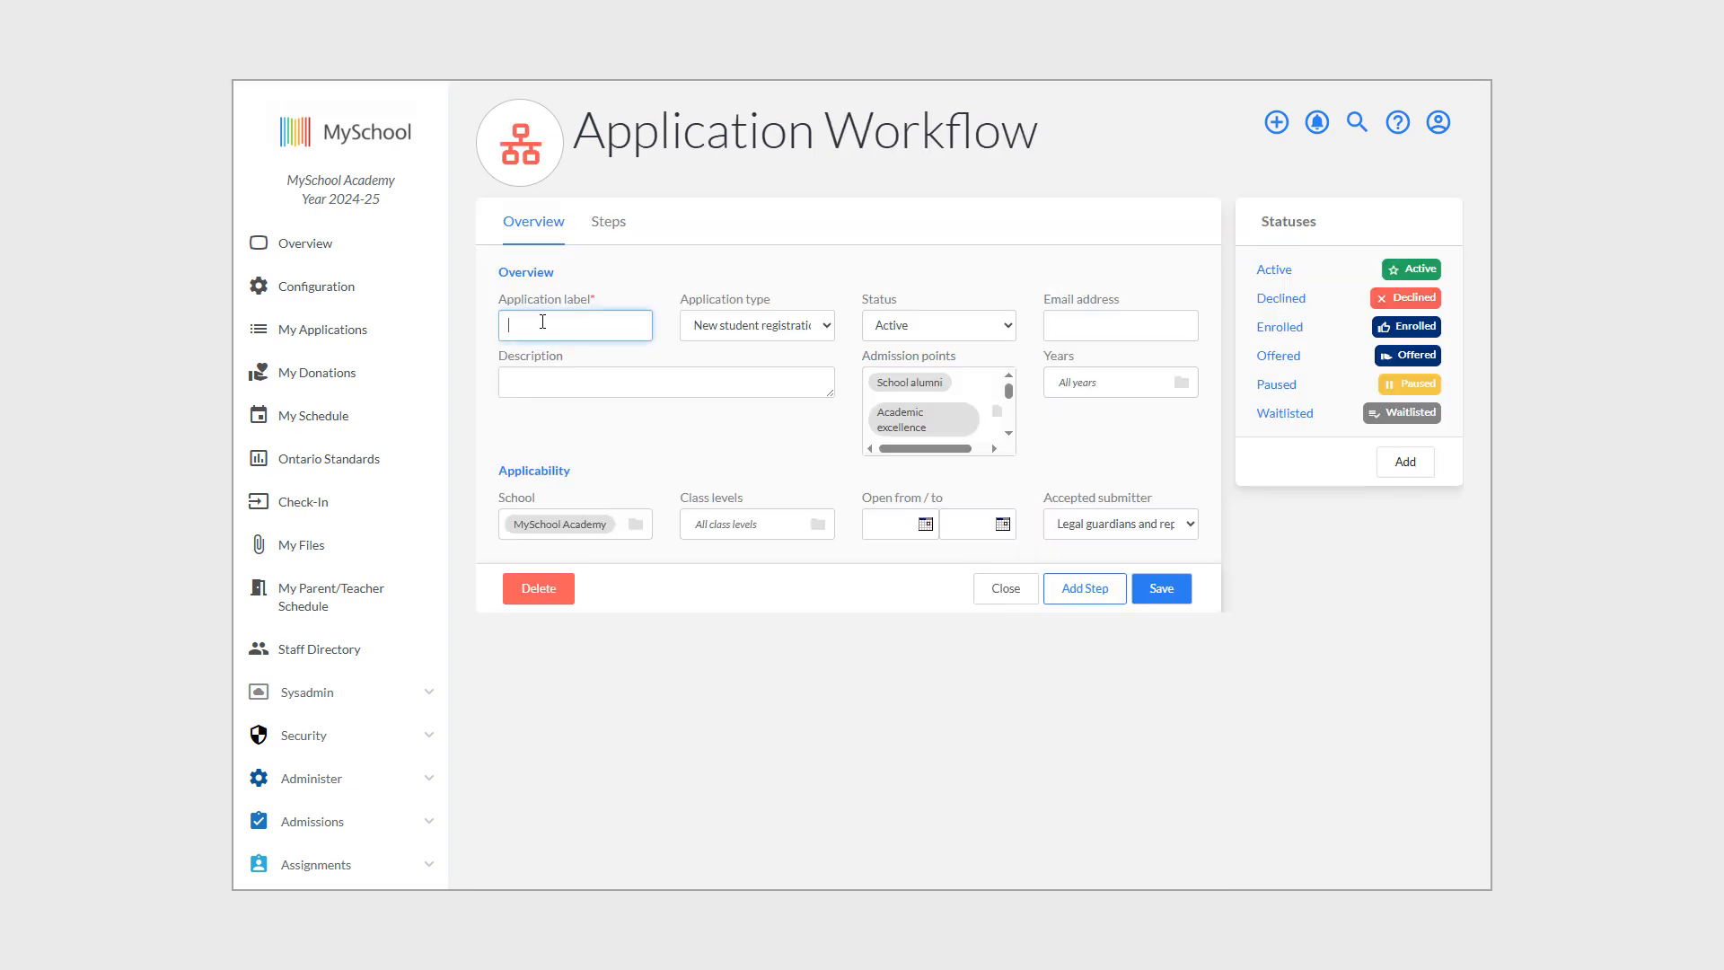
Label the workflow 'New workflow', keep type New student registration, and enter the admissions e-mail address.
type("New workflow")
left_click(674, 453)
left_click(741, 337)
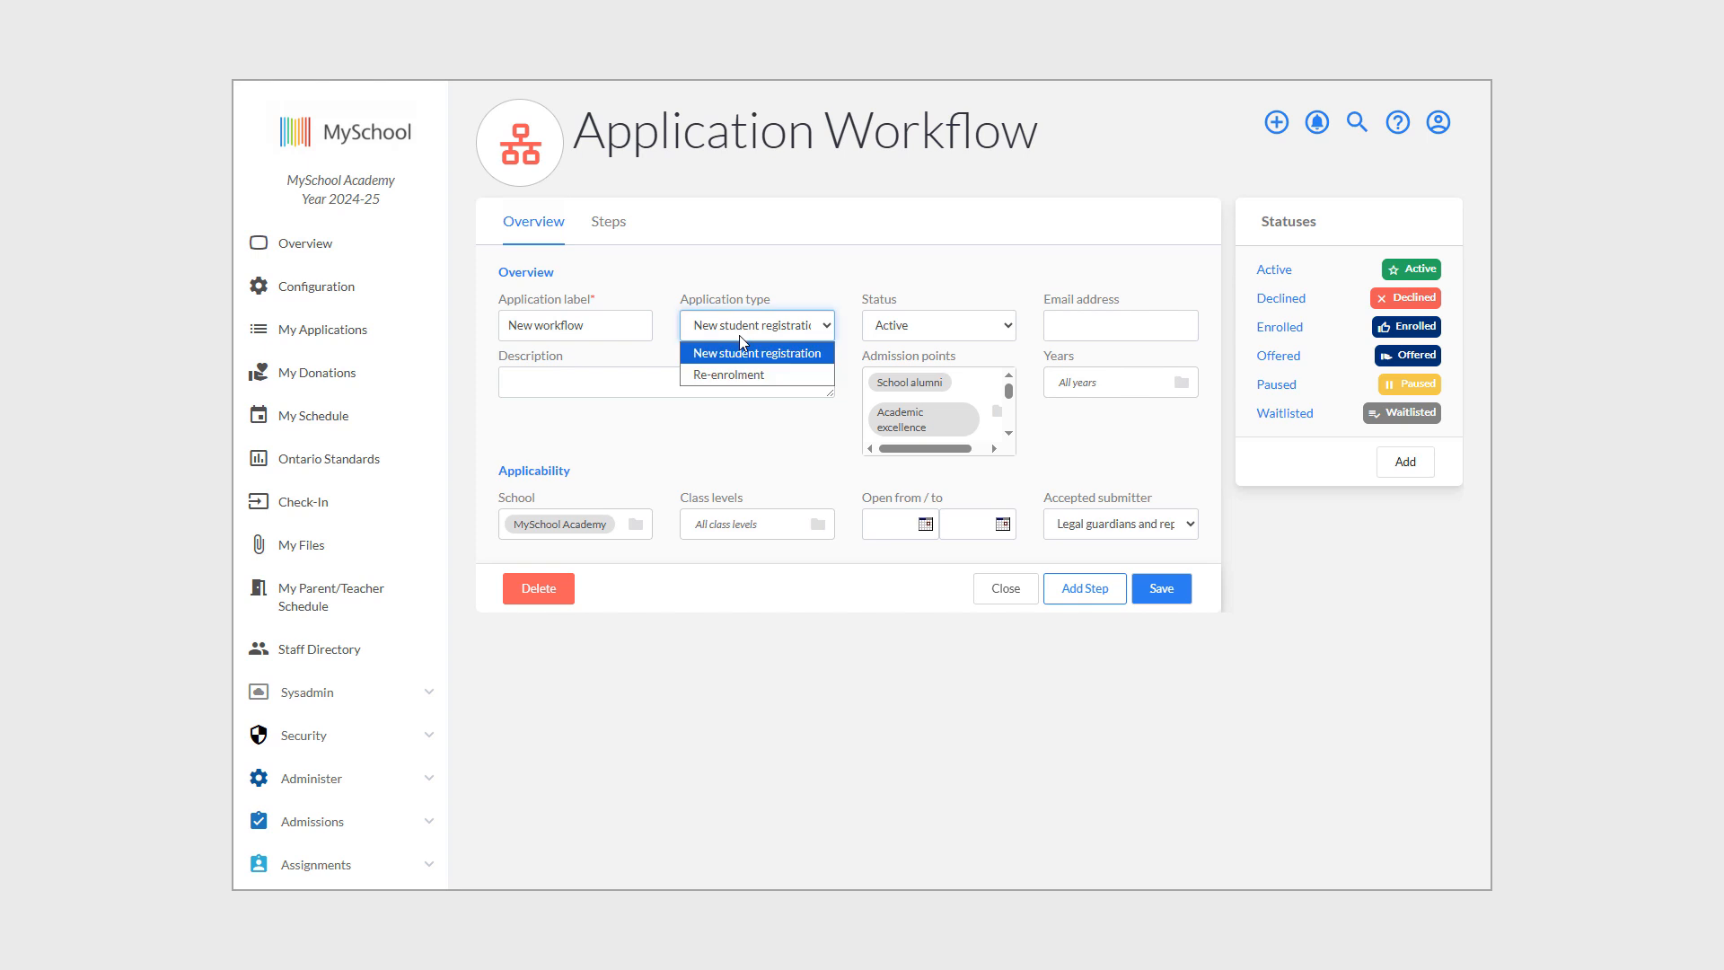
left_click(740, 337)
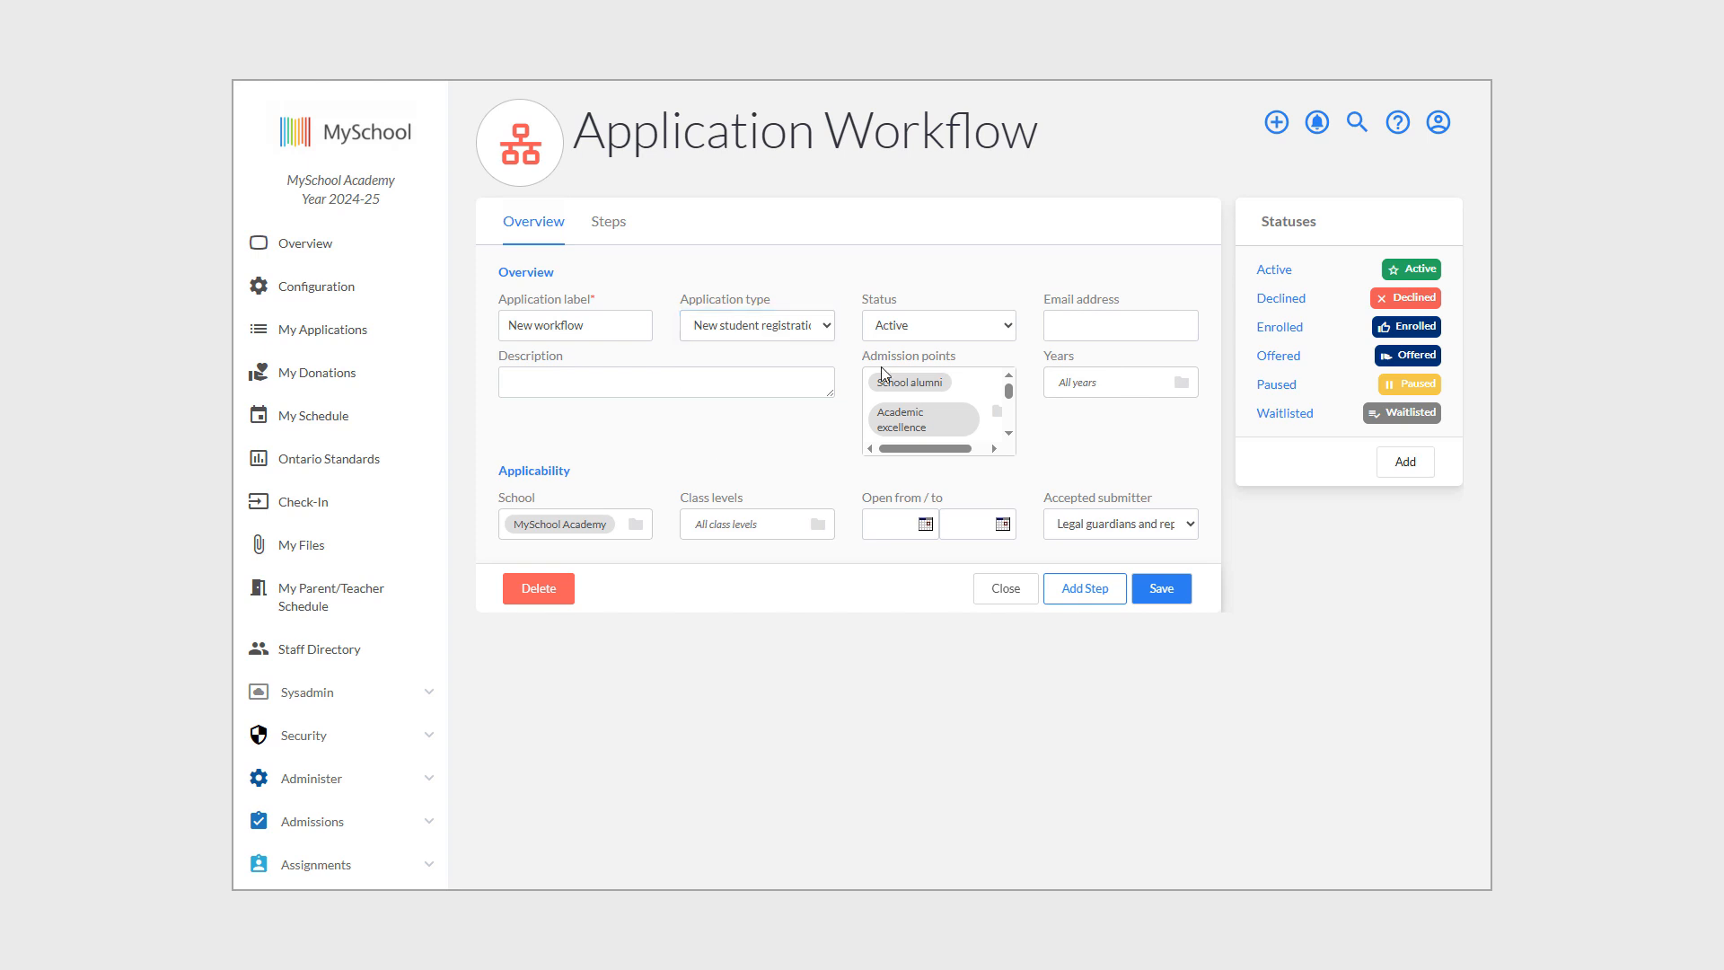
left_click(1068, 326)
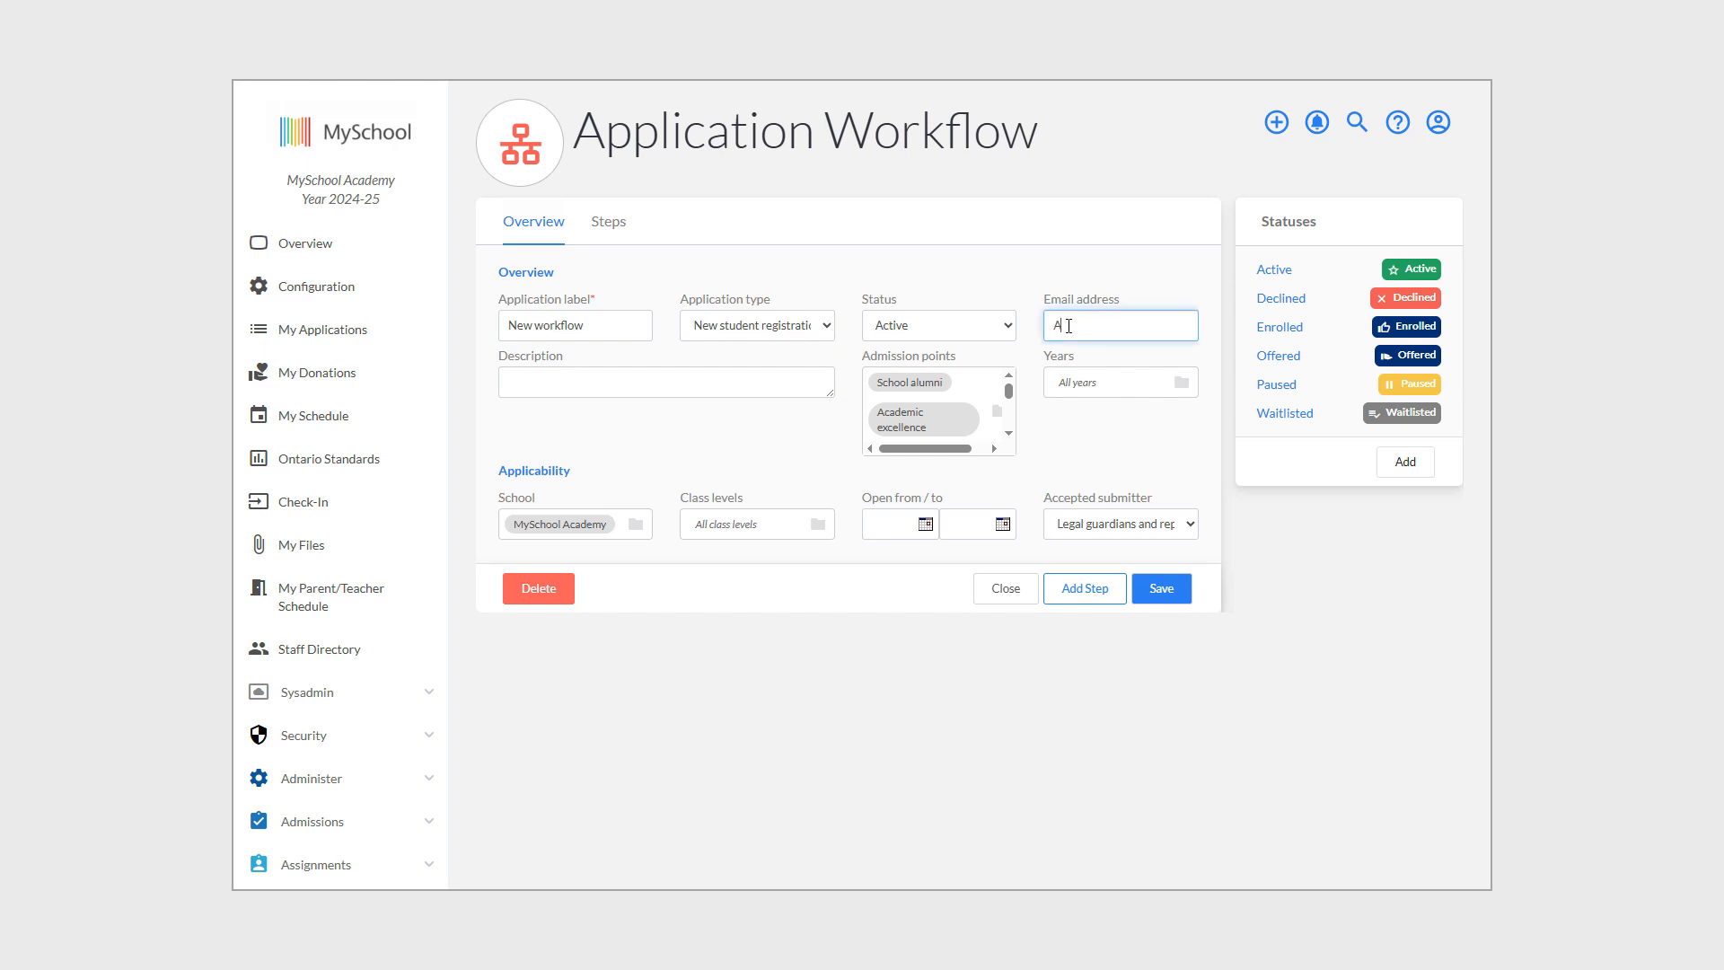
left_click(644, 371)
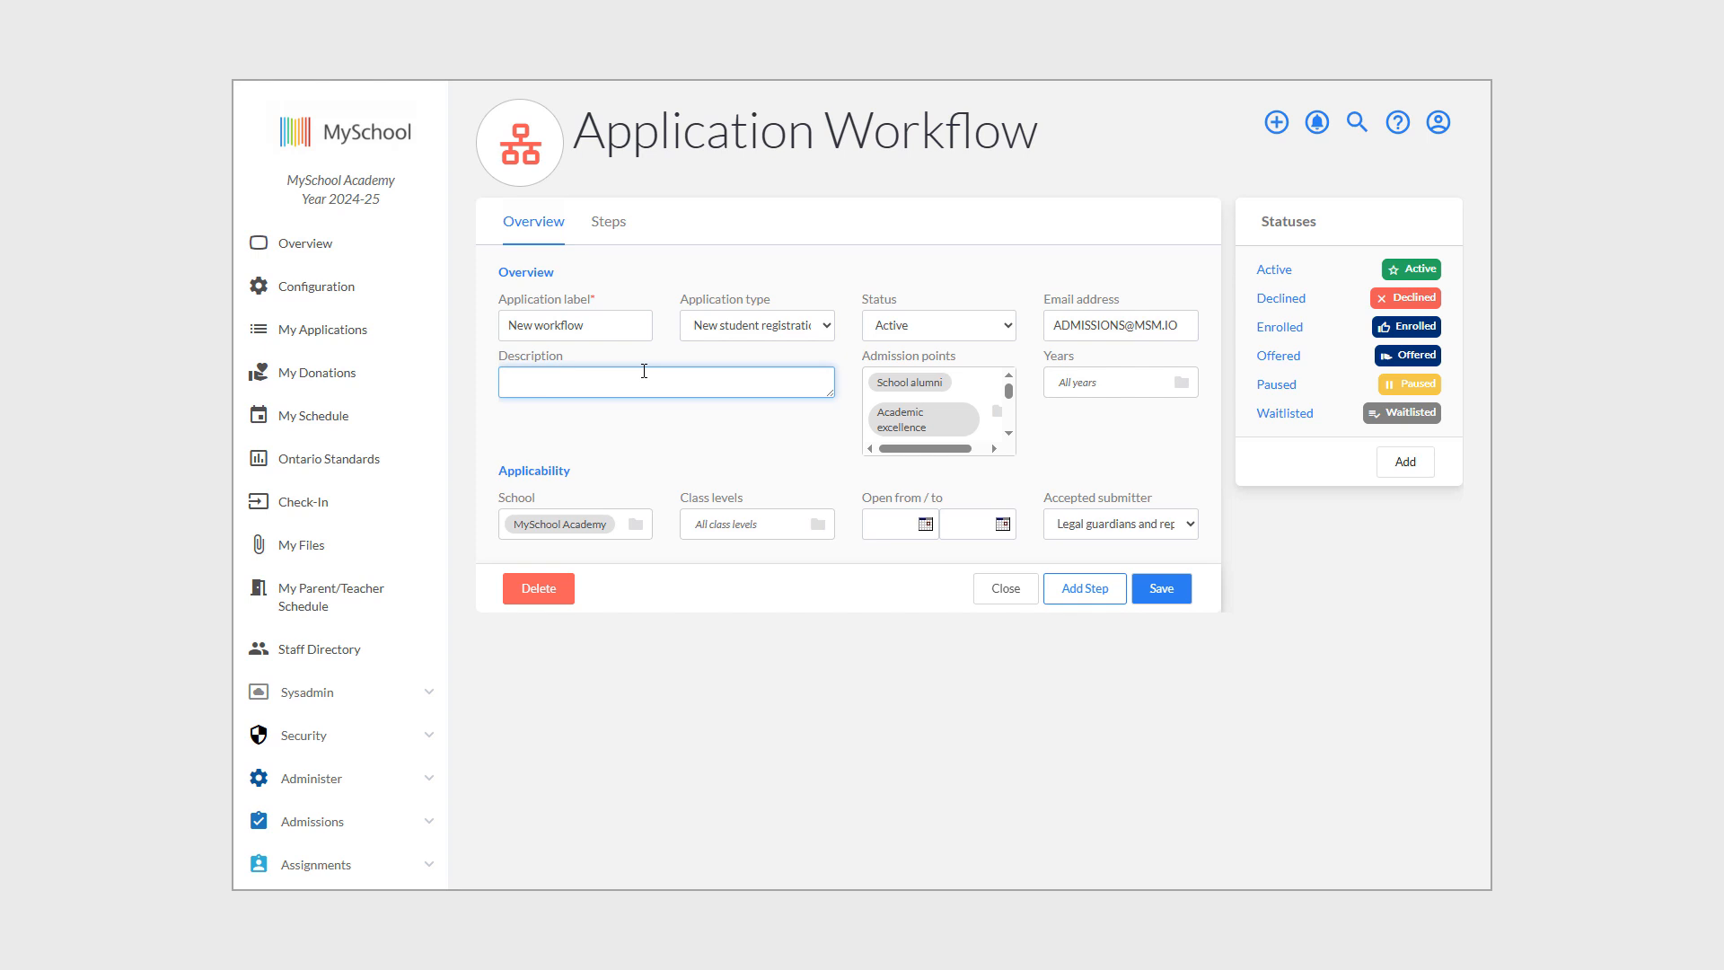
Enter the description 'Worldwide admissions process (all steps)' and scroll down the form.
type("Worldwide admissions process (all steps)")
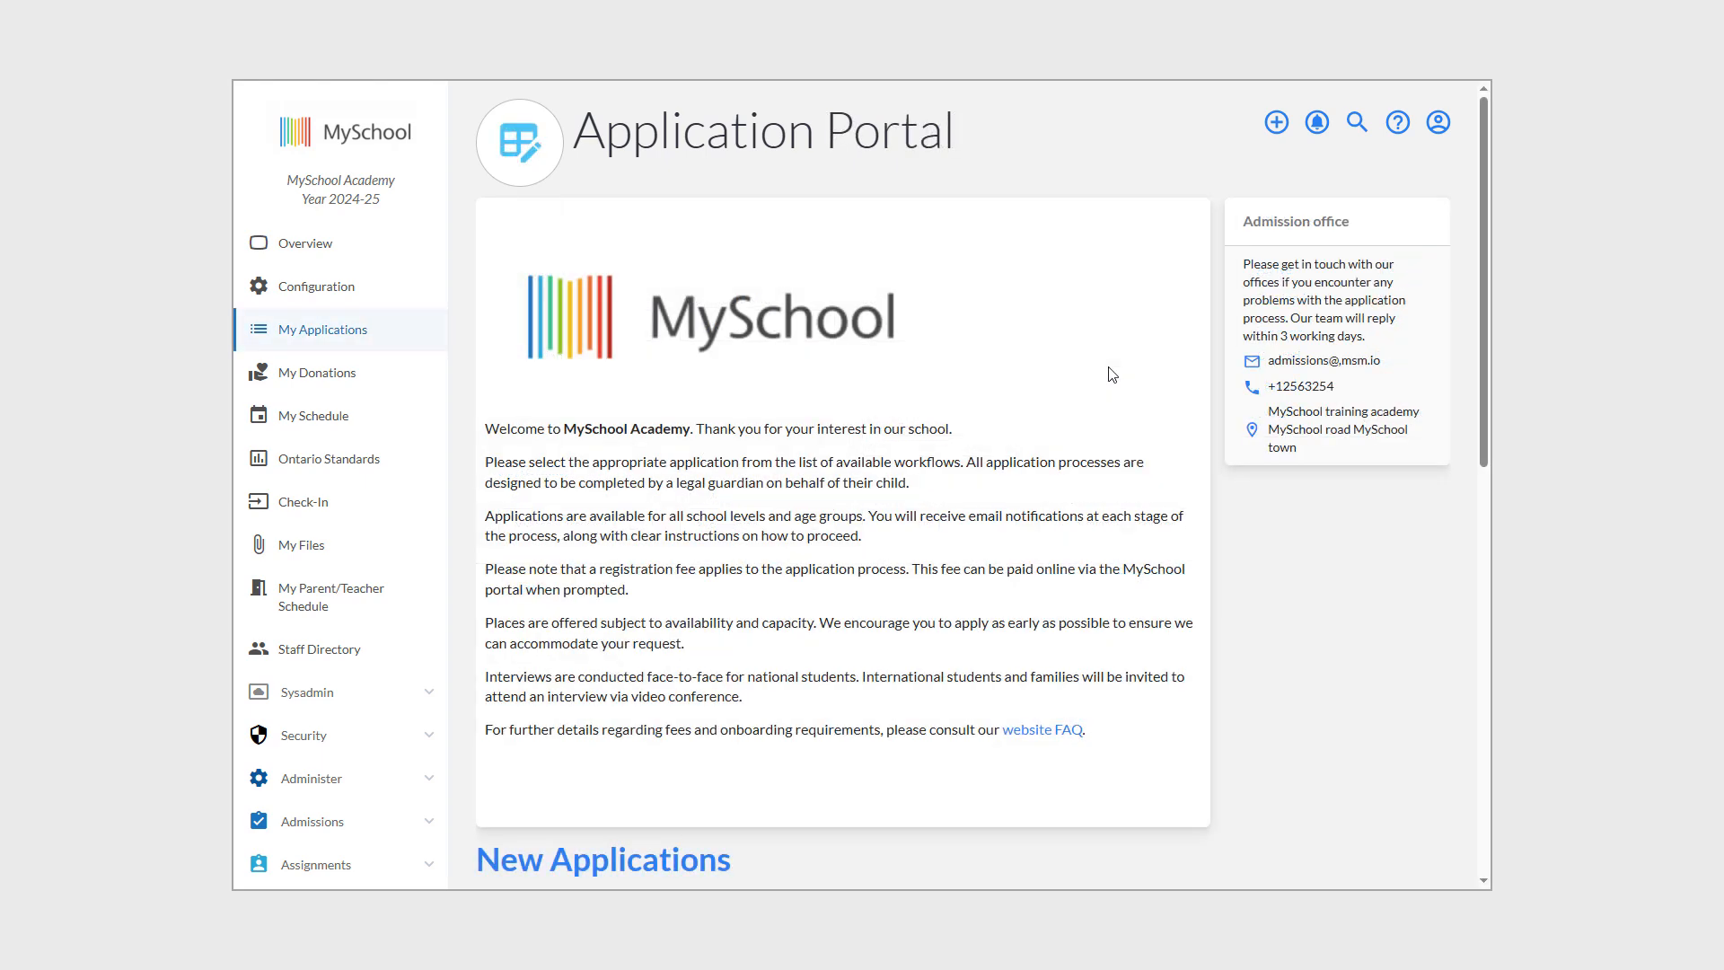
scroll(1112, 373, "down", 4)
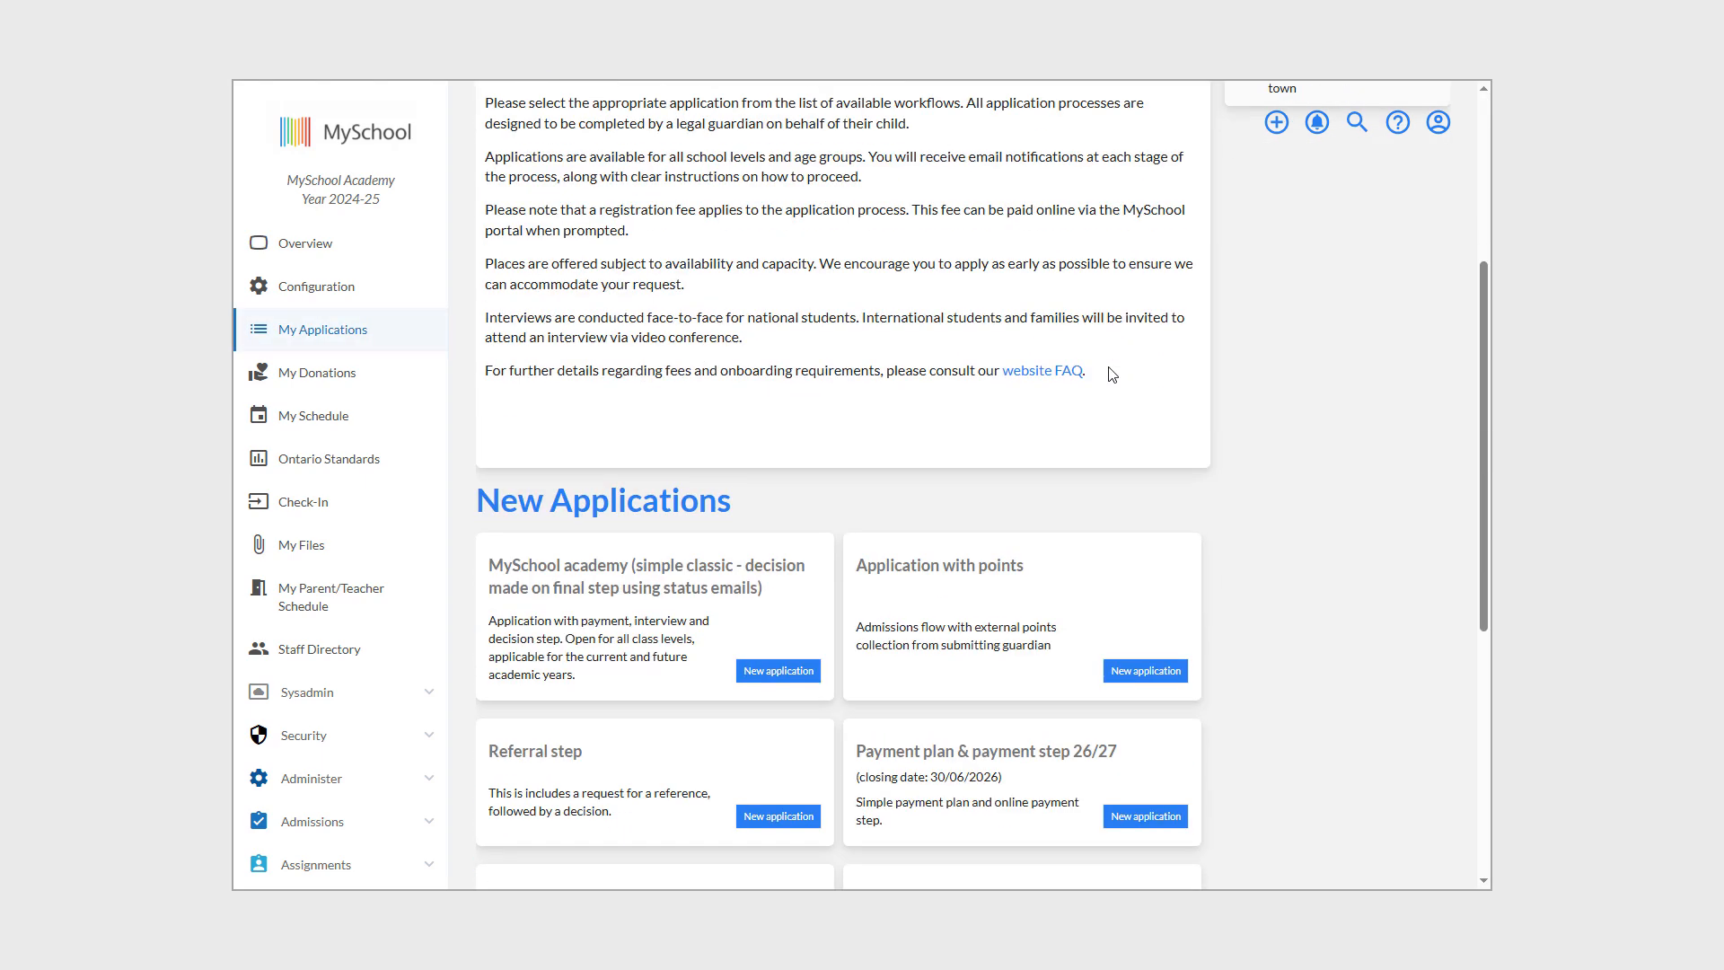
scroll(1112, 374, "down", 3)
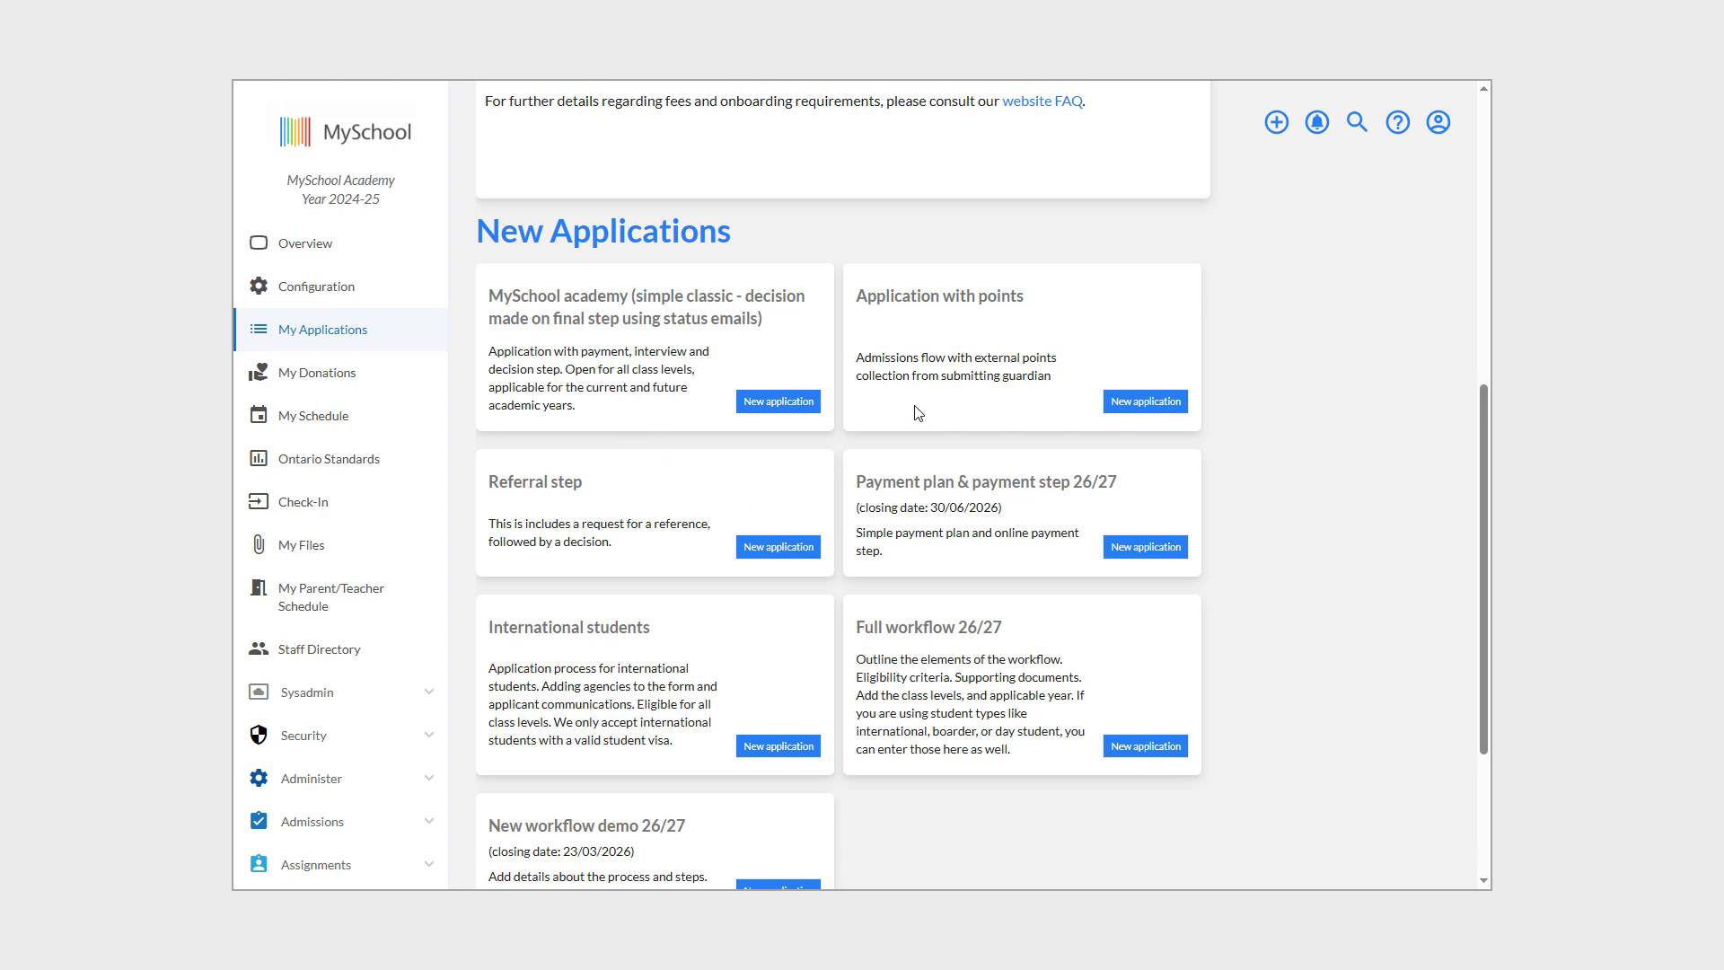
scroll(916, 406, "down", 2)
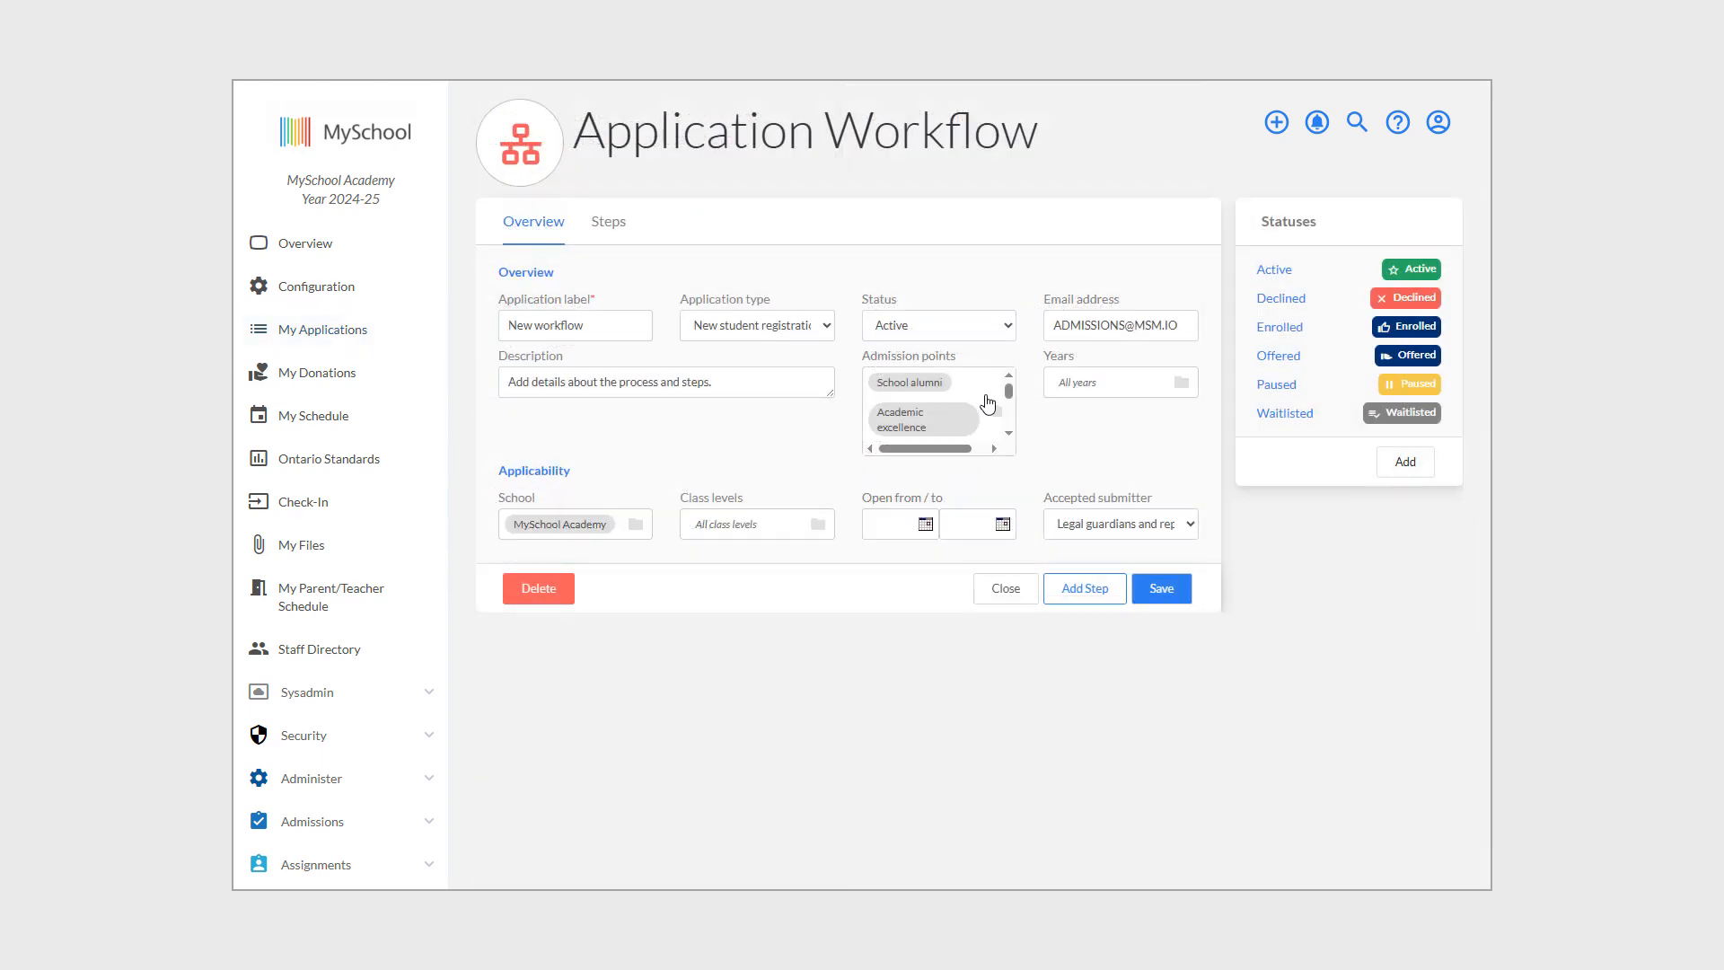
Clear the admission points, then select School alumni, Academic excellence and MySchool trained?
left_click(988, 405)
left_click(749, 378)
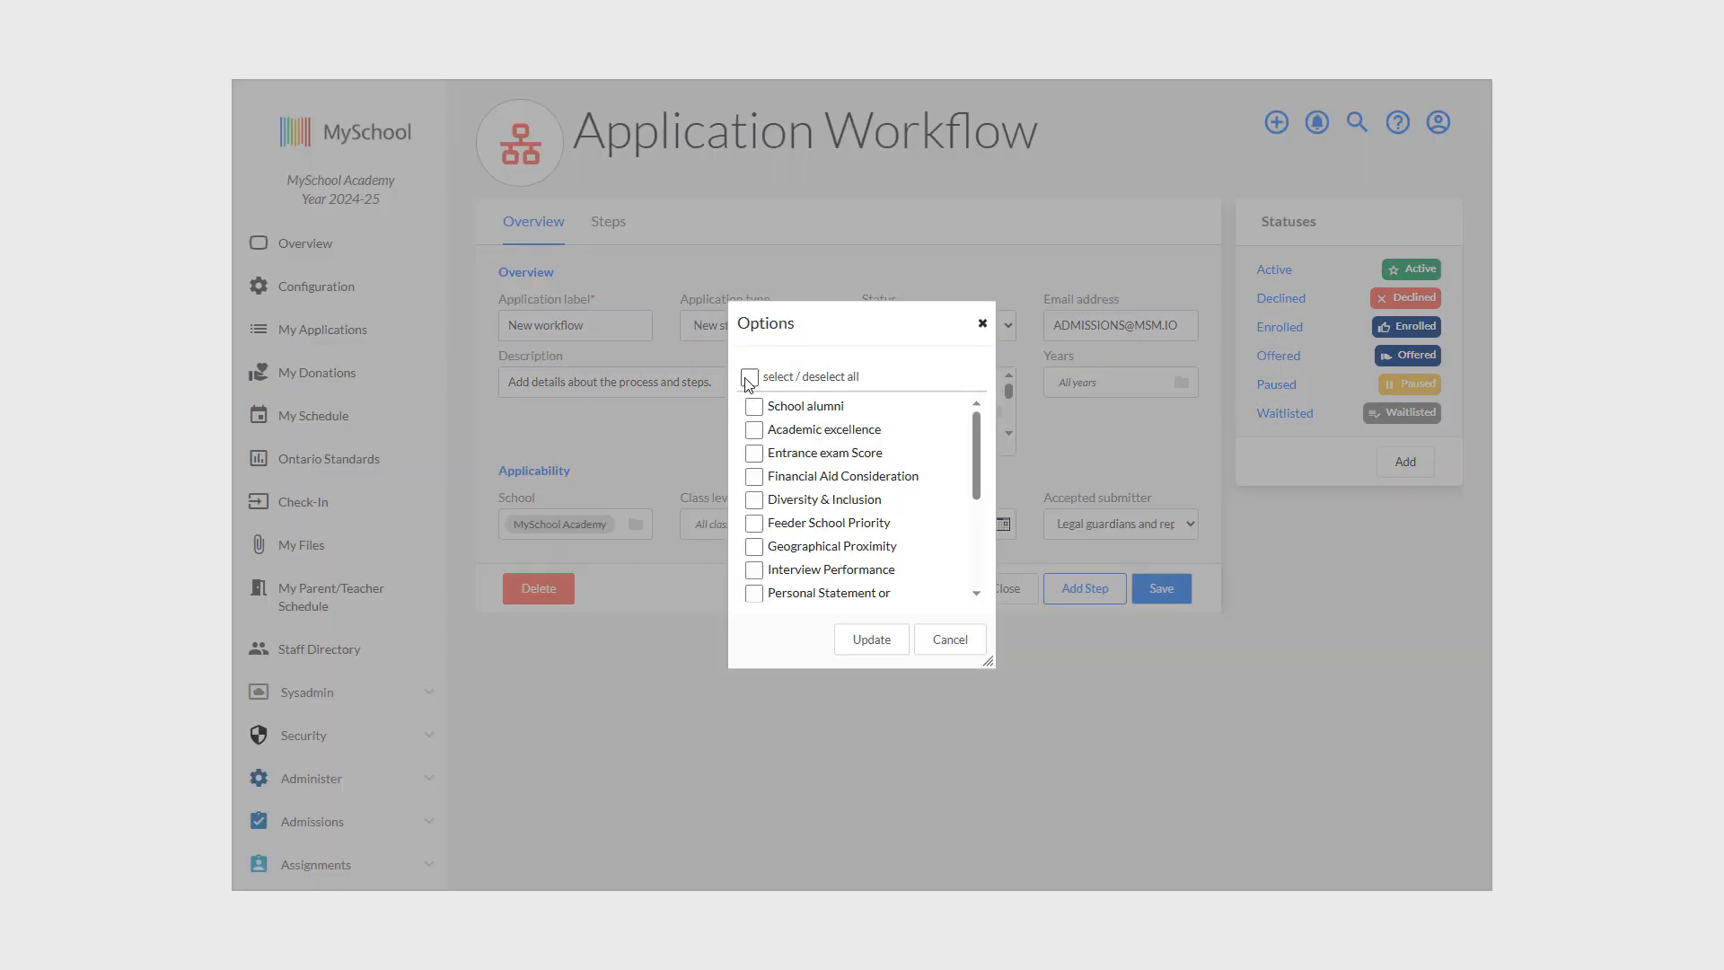
left_click(754, 406)
left_click(755, 429)
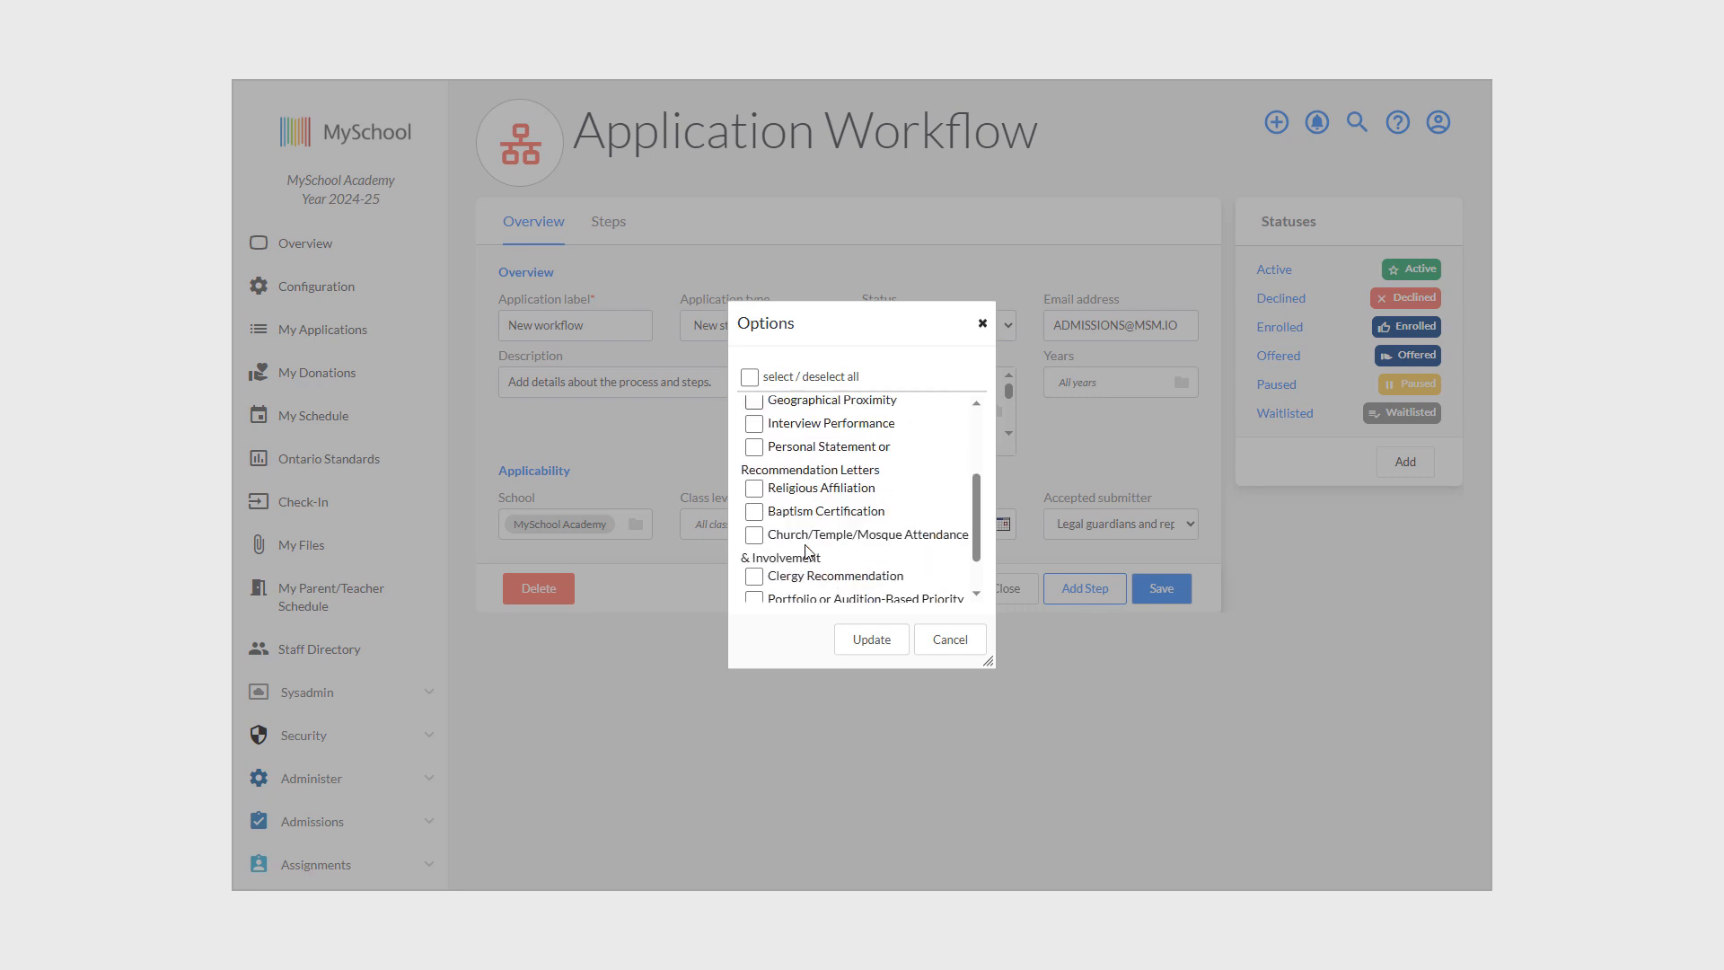
scroll(802, 557, "down", 3)
scroll(788, 571, "down", 1)
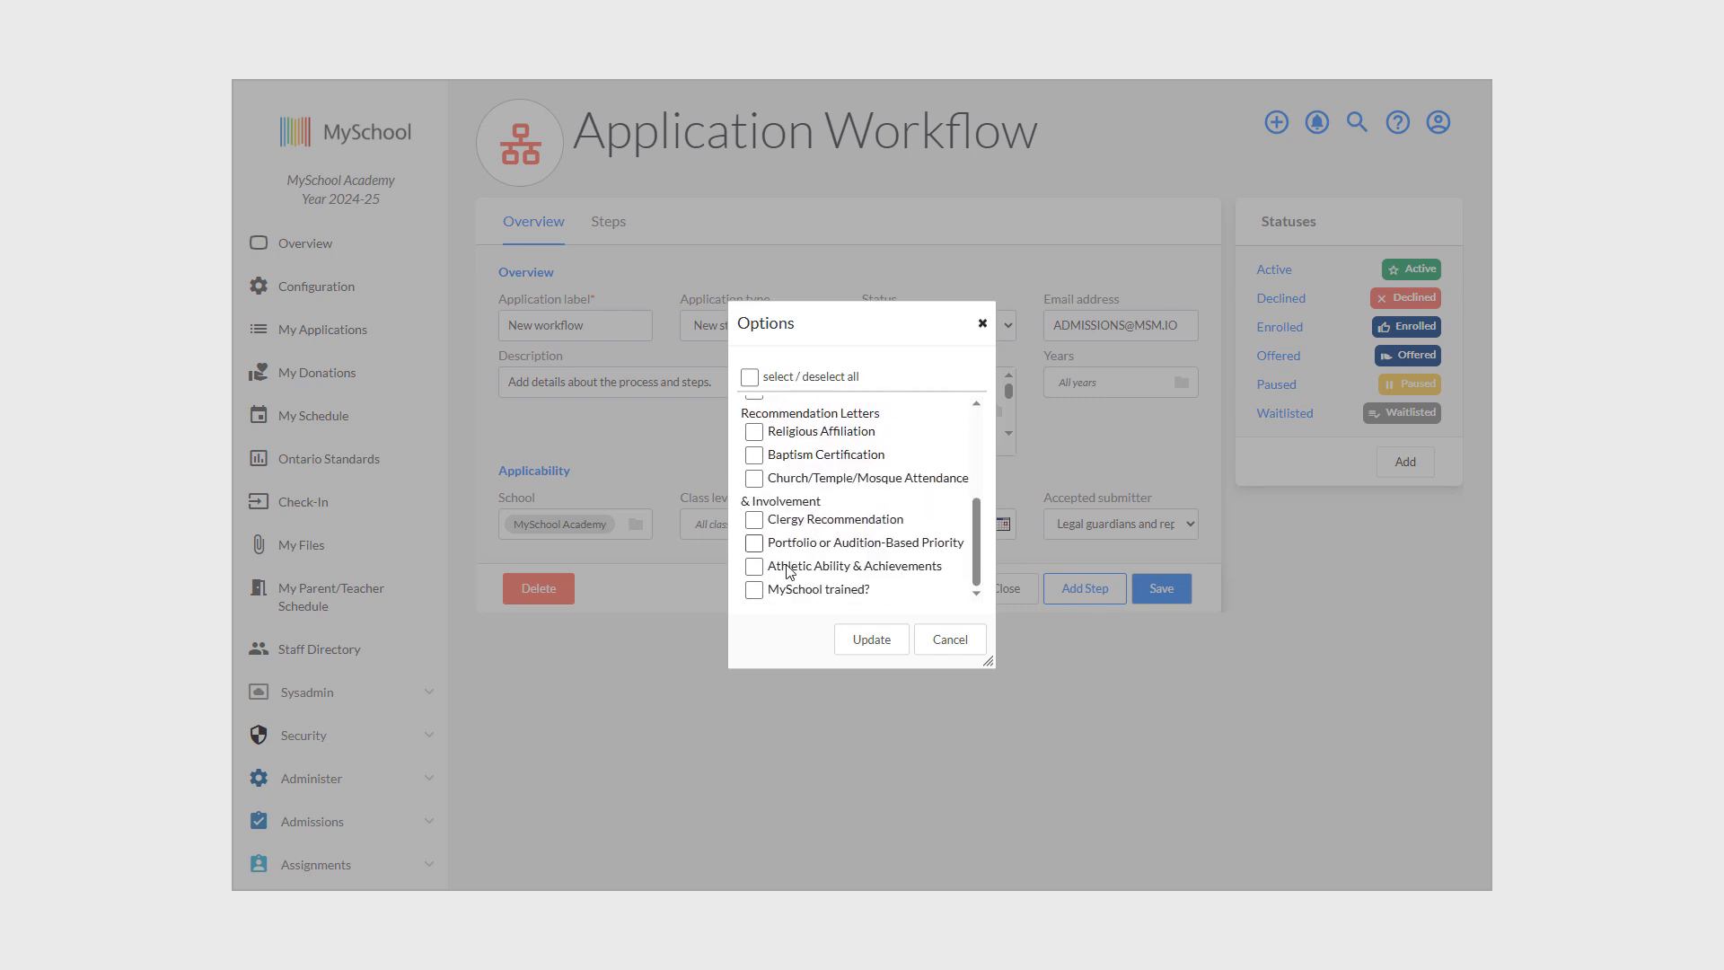
left_click(754, 591)
left_click(861, 644)
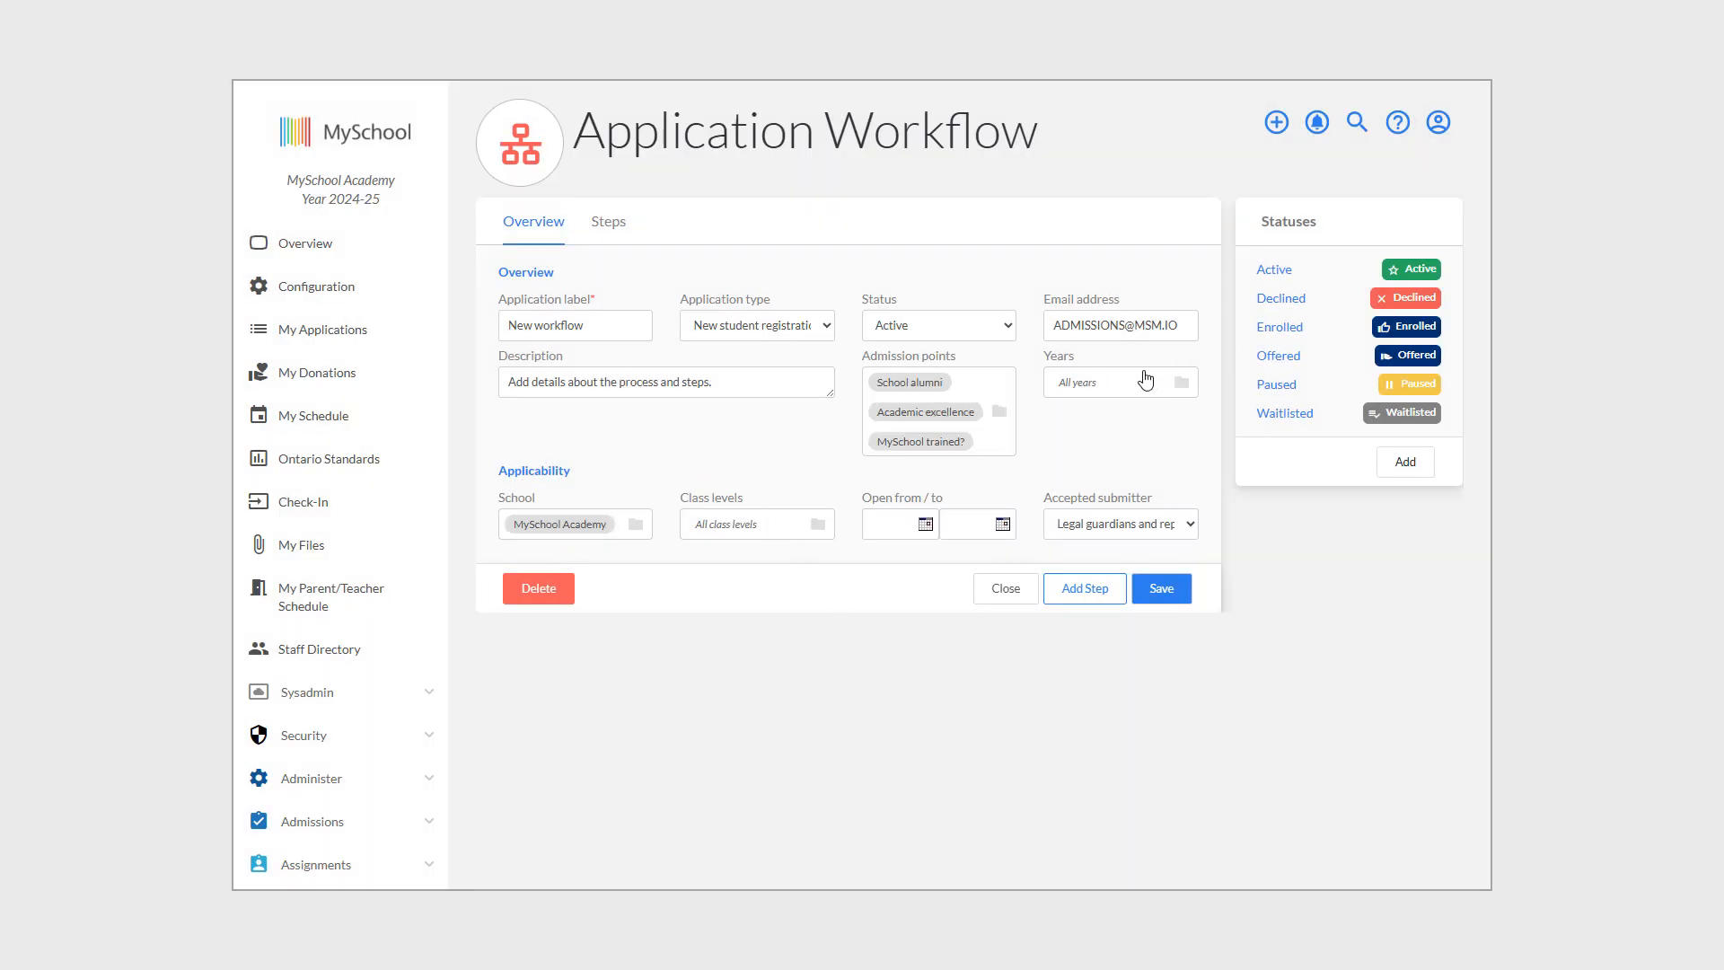
Restrict the workflow's academic years to Year 2026-27.
left_click(1182, 386)
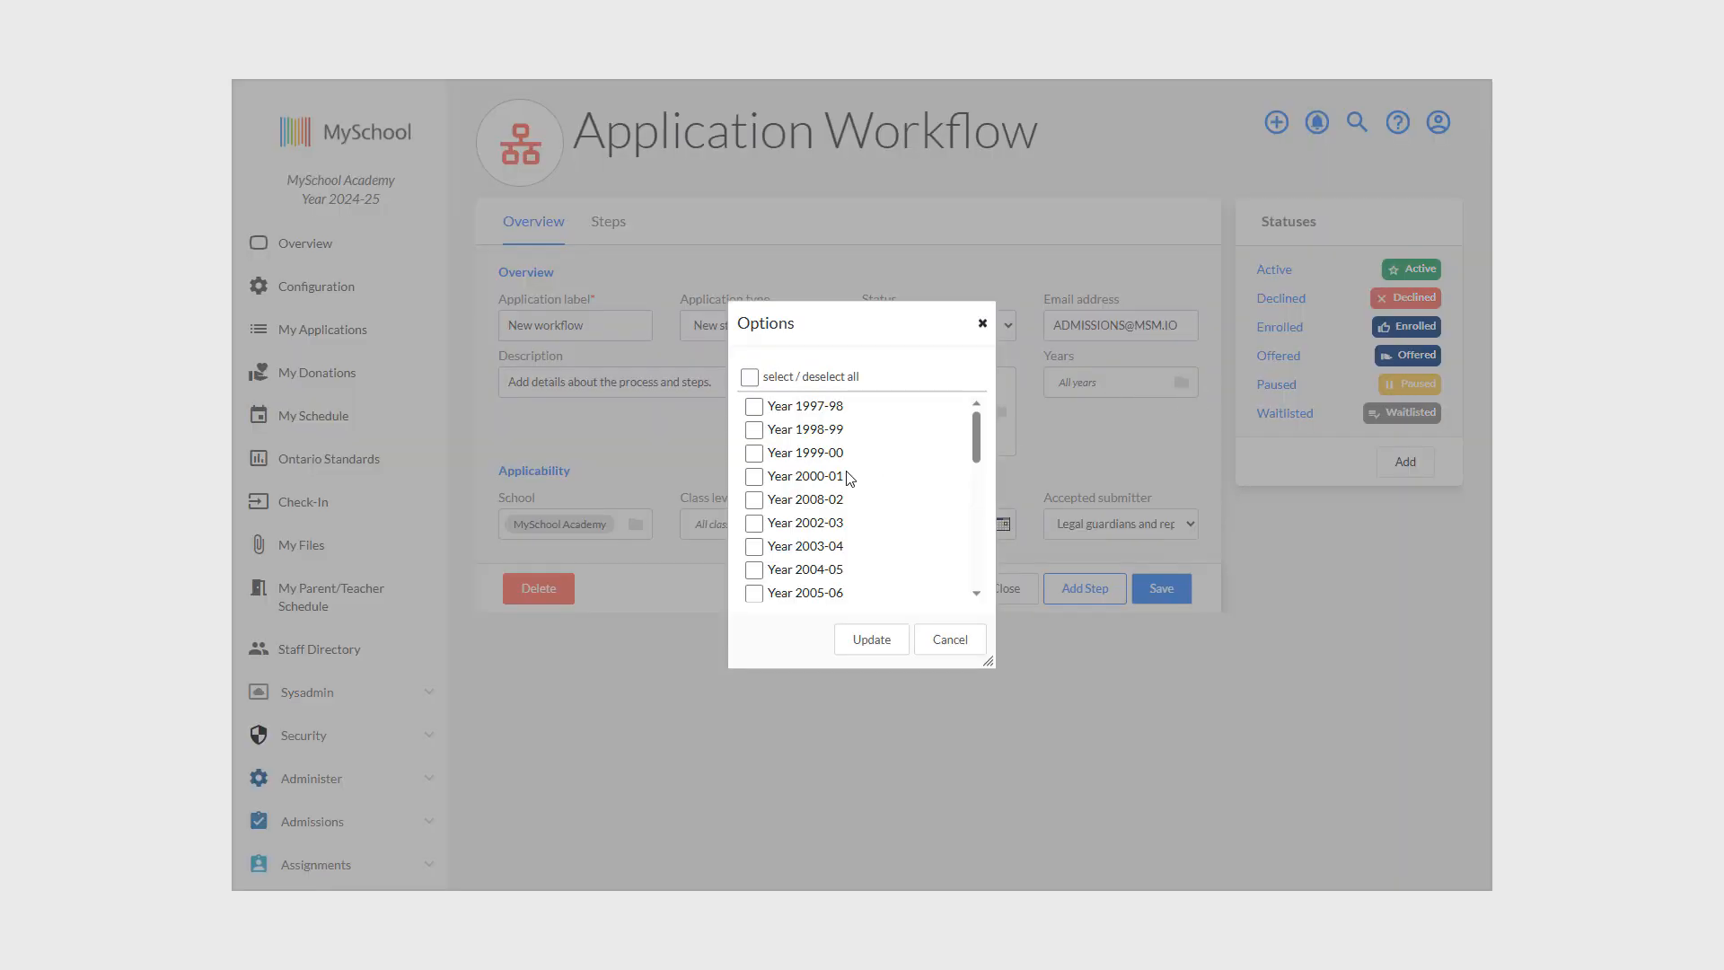
scroll(850, 485, "down", 5)
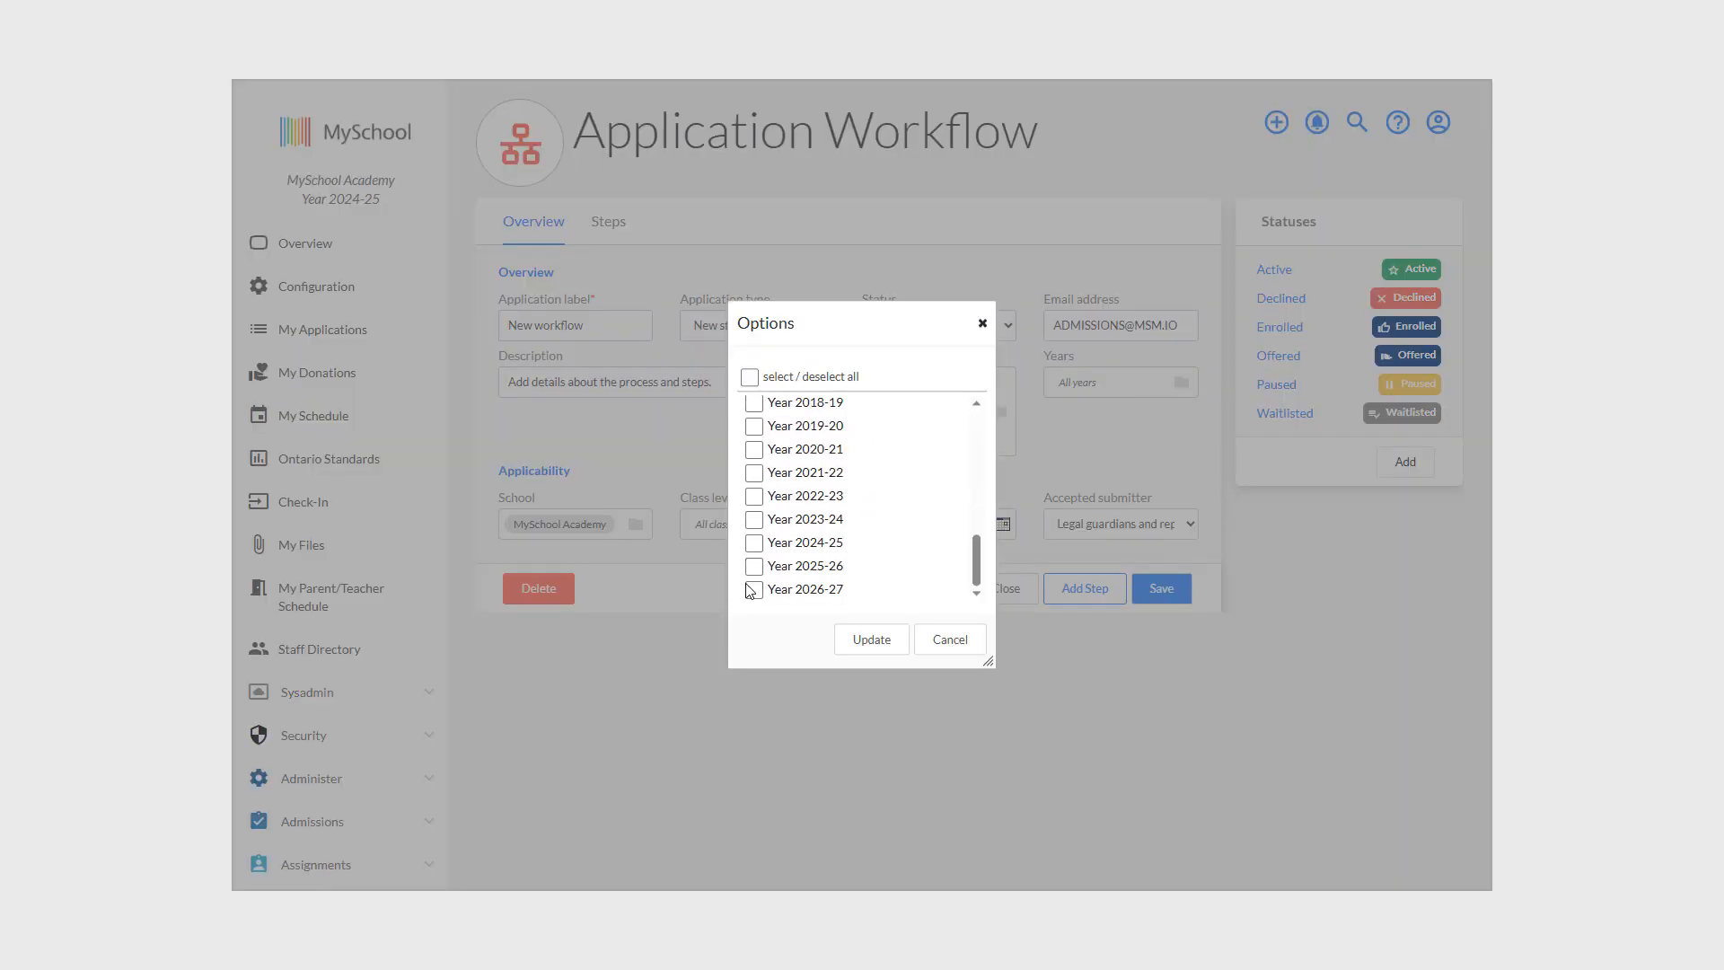
left_click(760, 597)
left_click(869, 642)
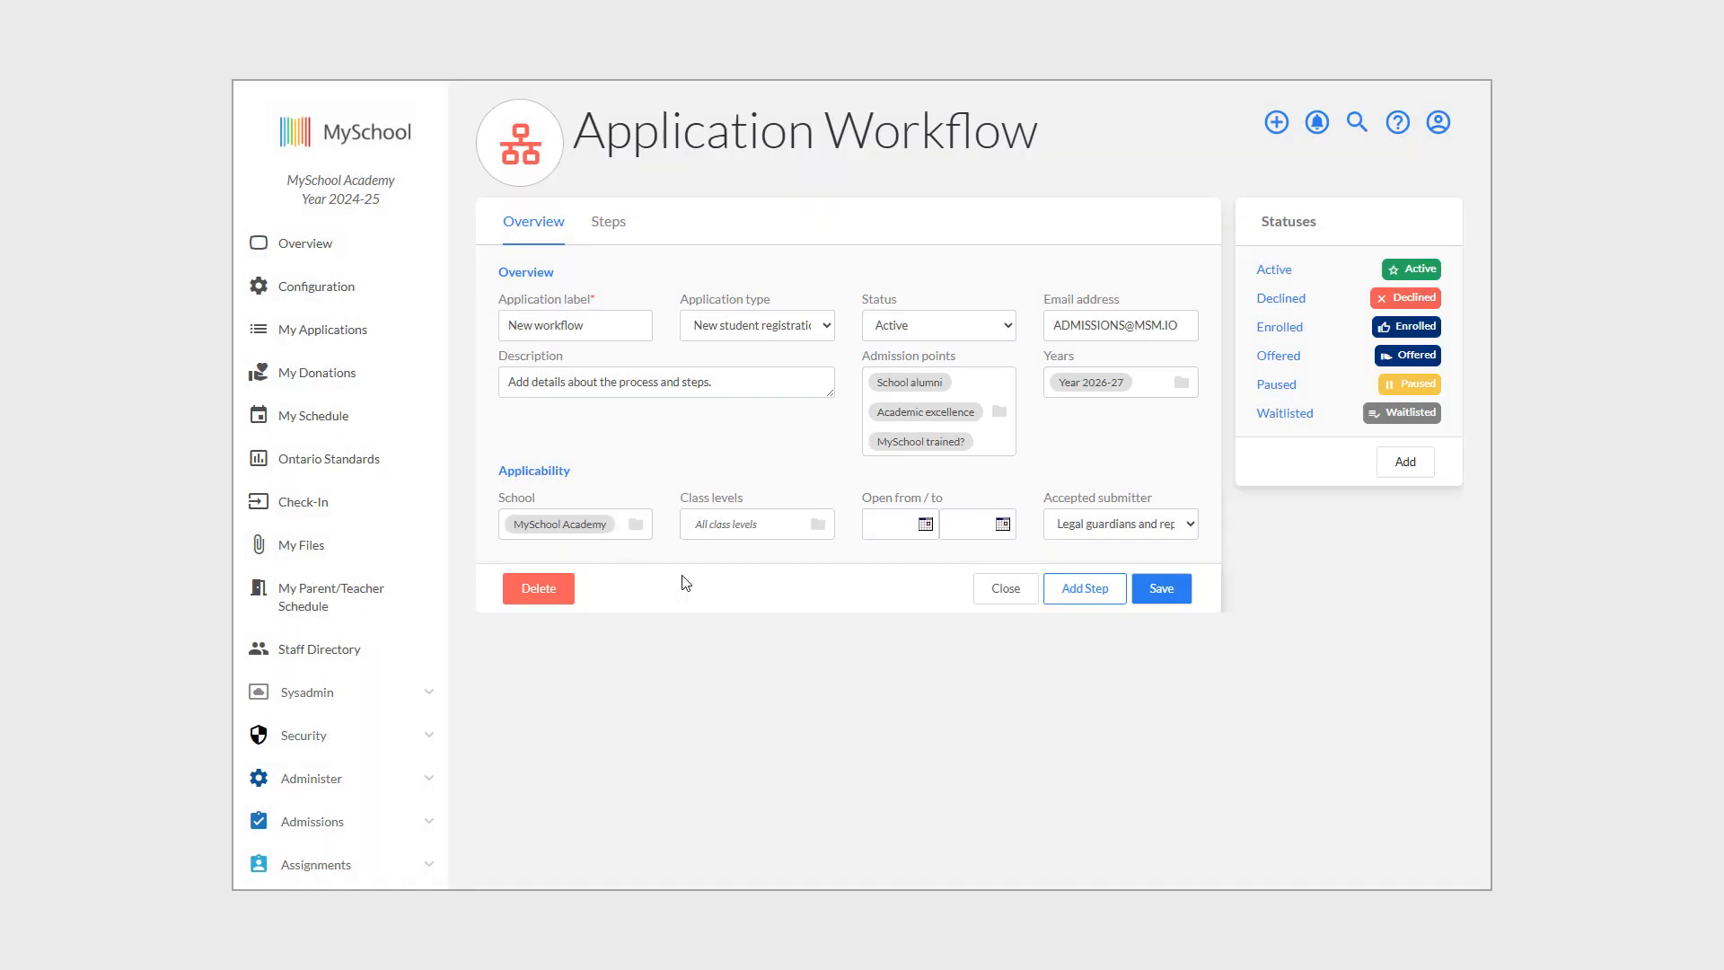
Leave the class levels unrestricted so the workflow covers all levels.
left_click(738, 532)
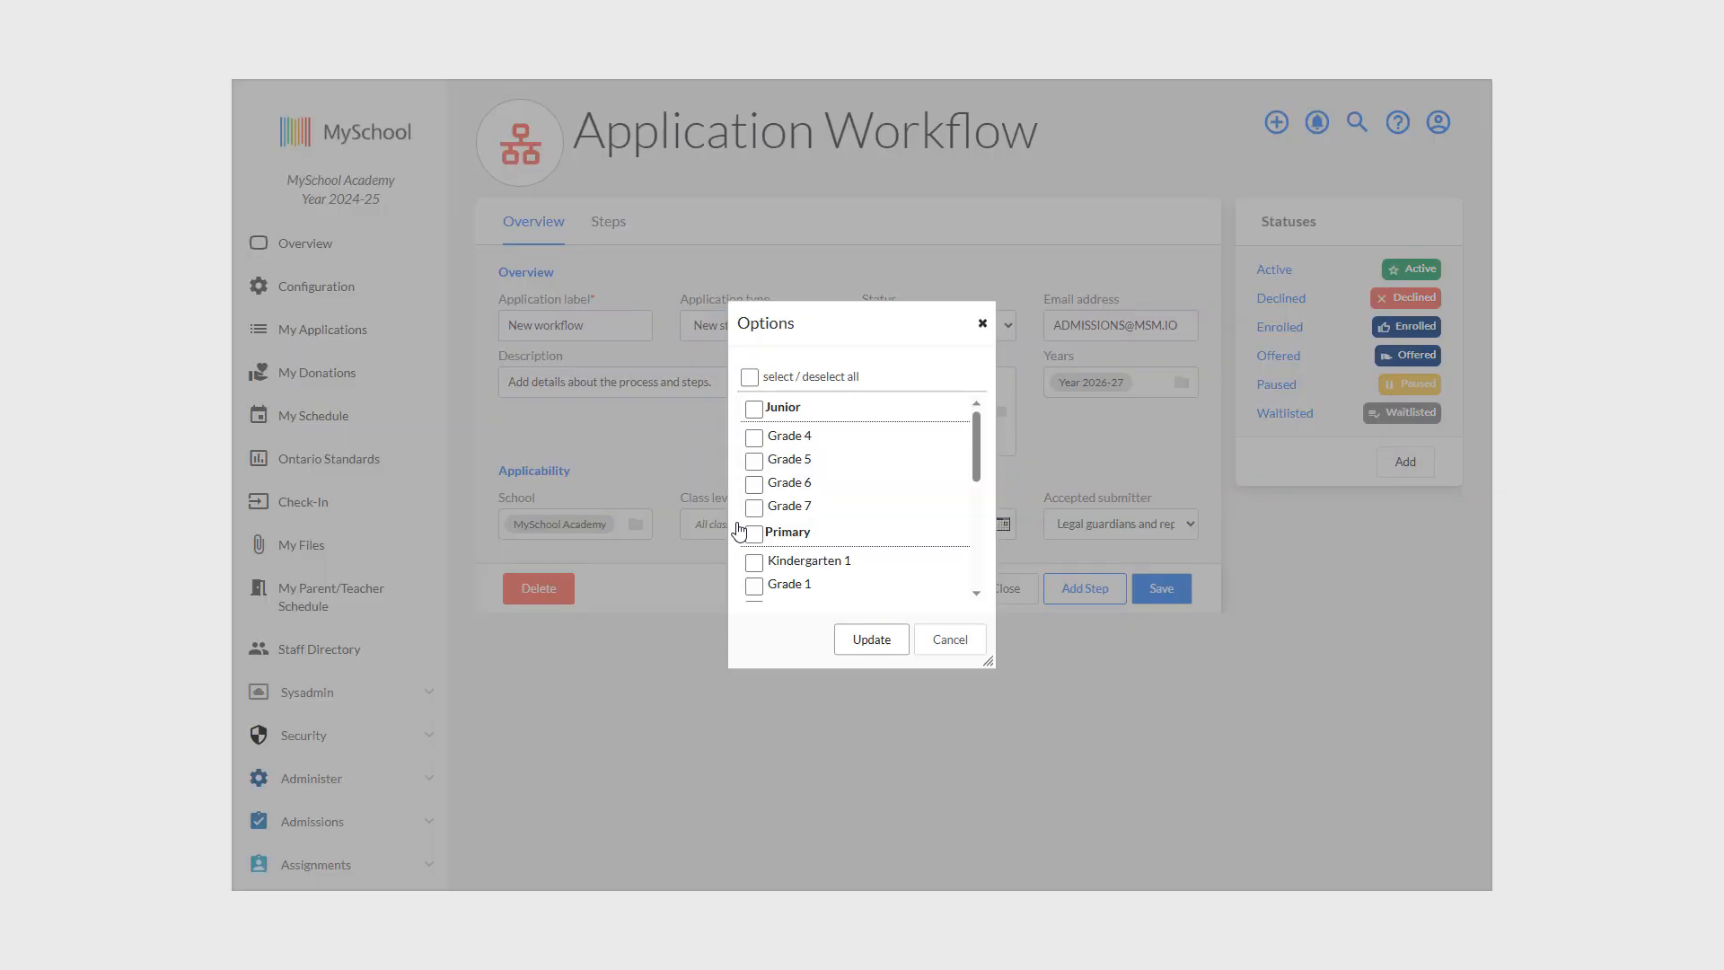
left_click(750, 377)
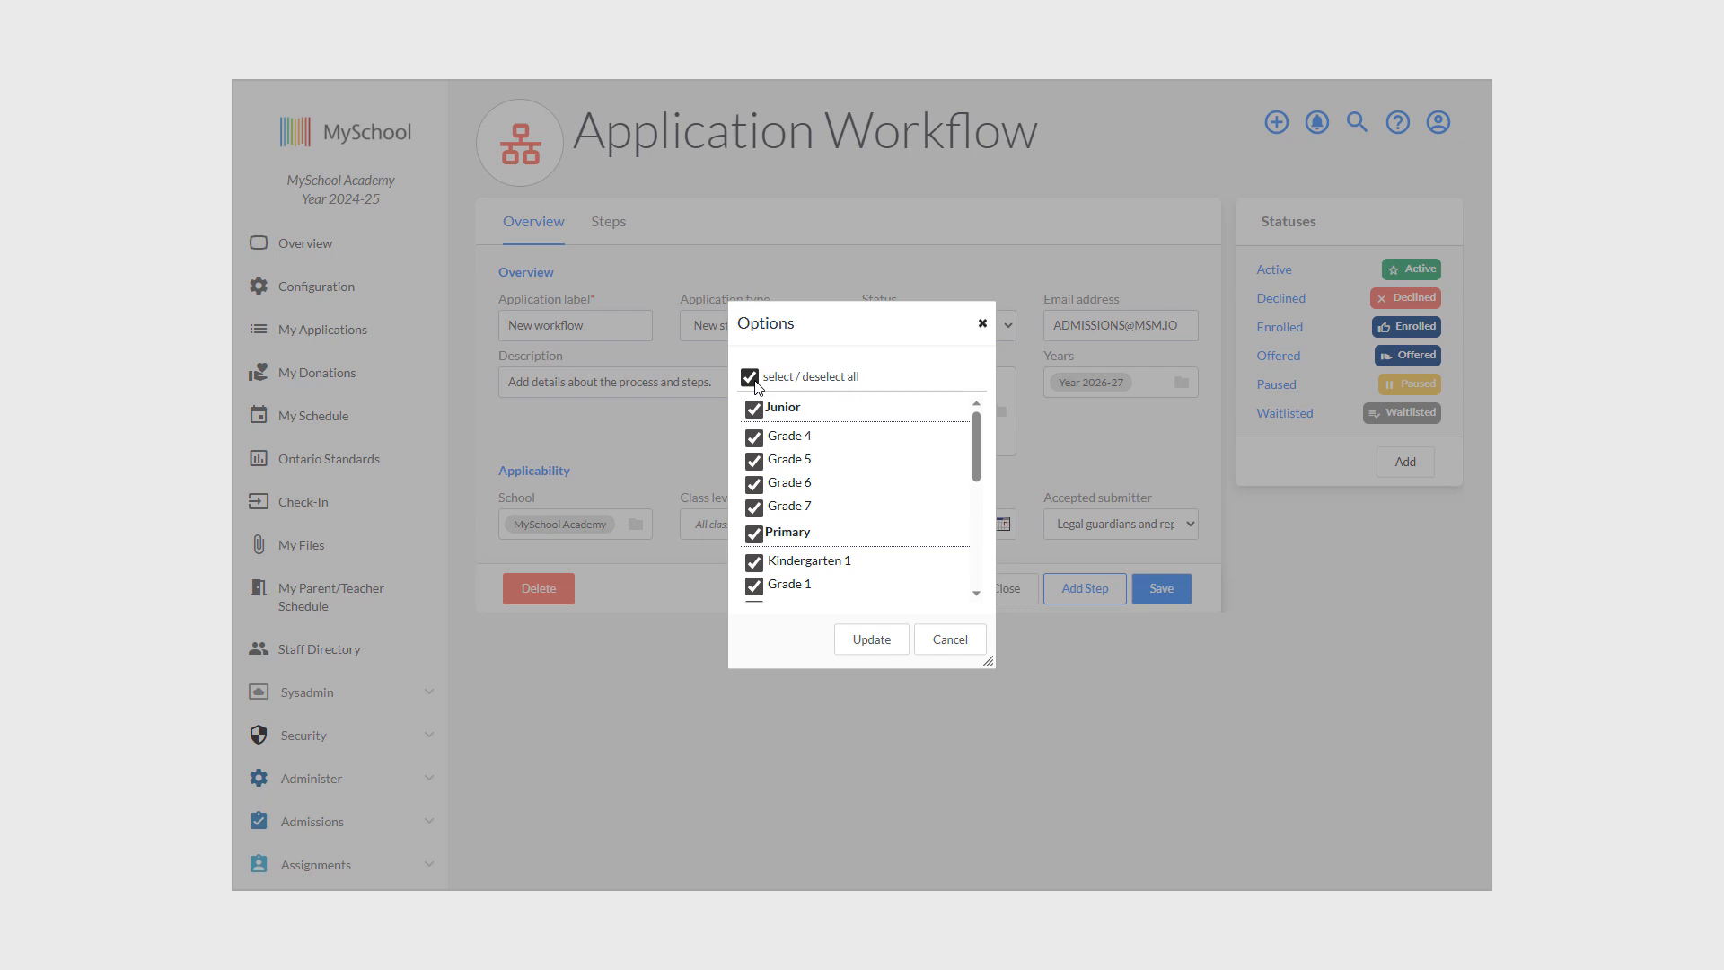
left_click(751, 377)
scroll(799, 500, "down", 2)
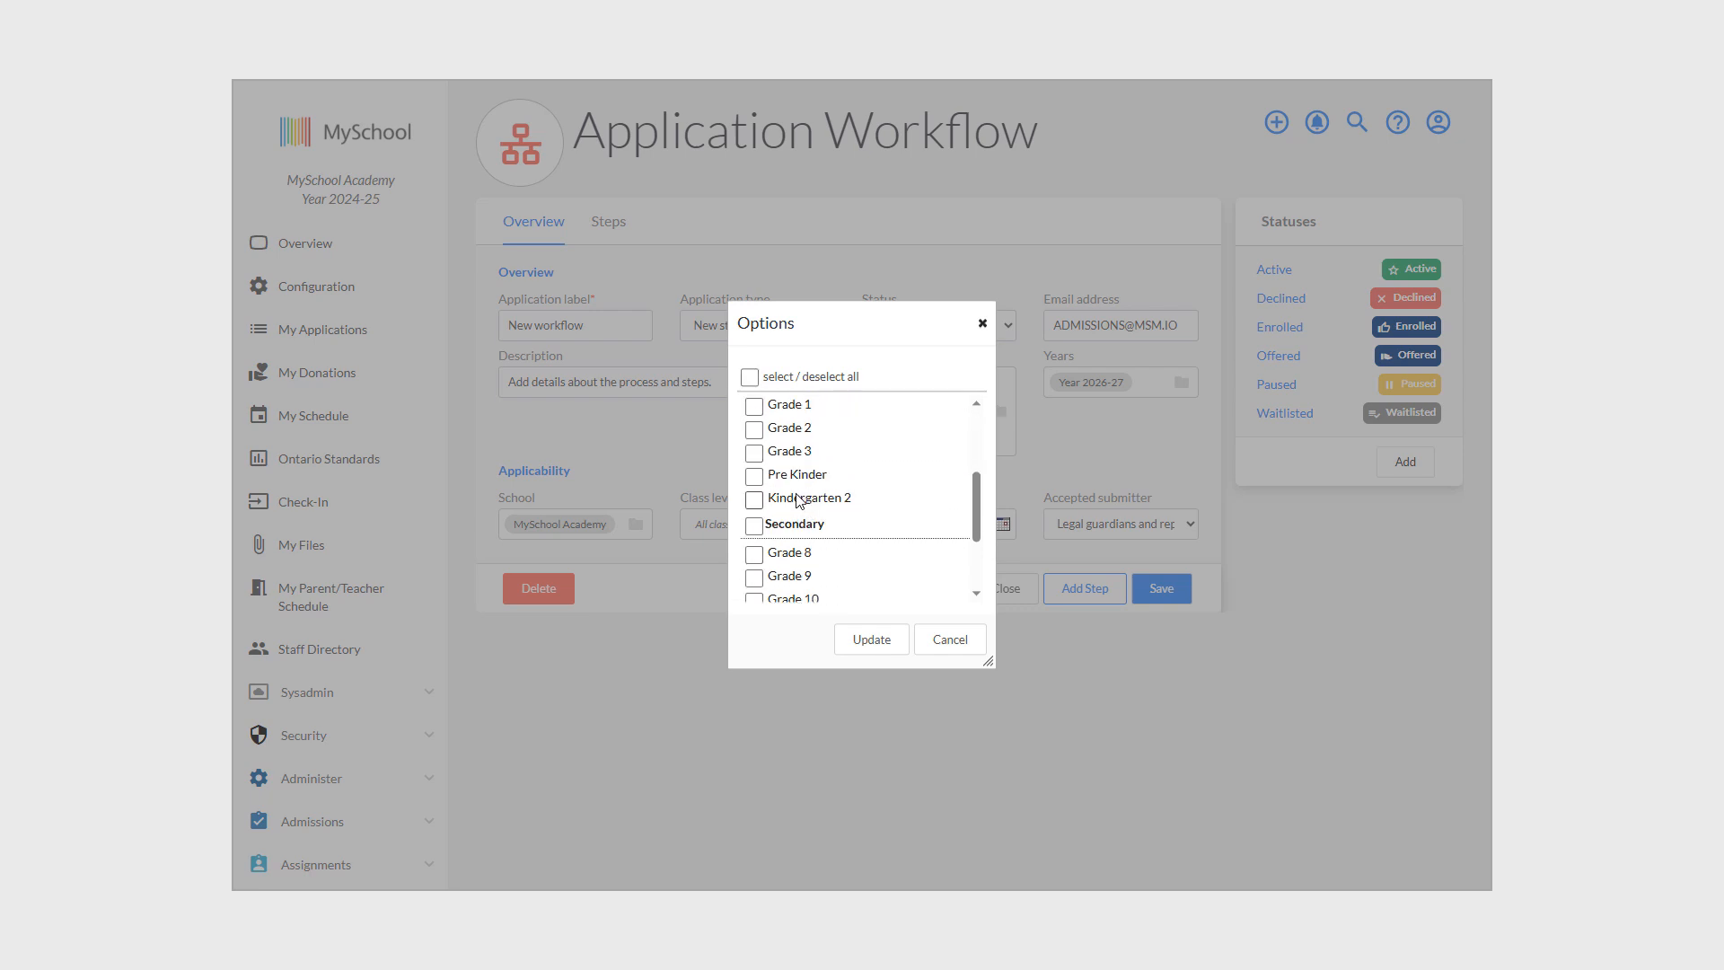
scroll(799, 500, "up", 1)
scroll(796, 503, "up", 1)
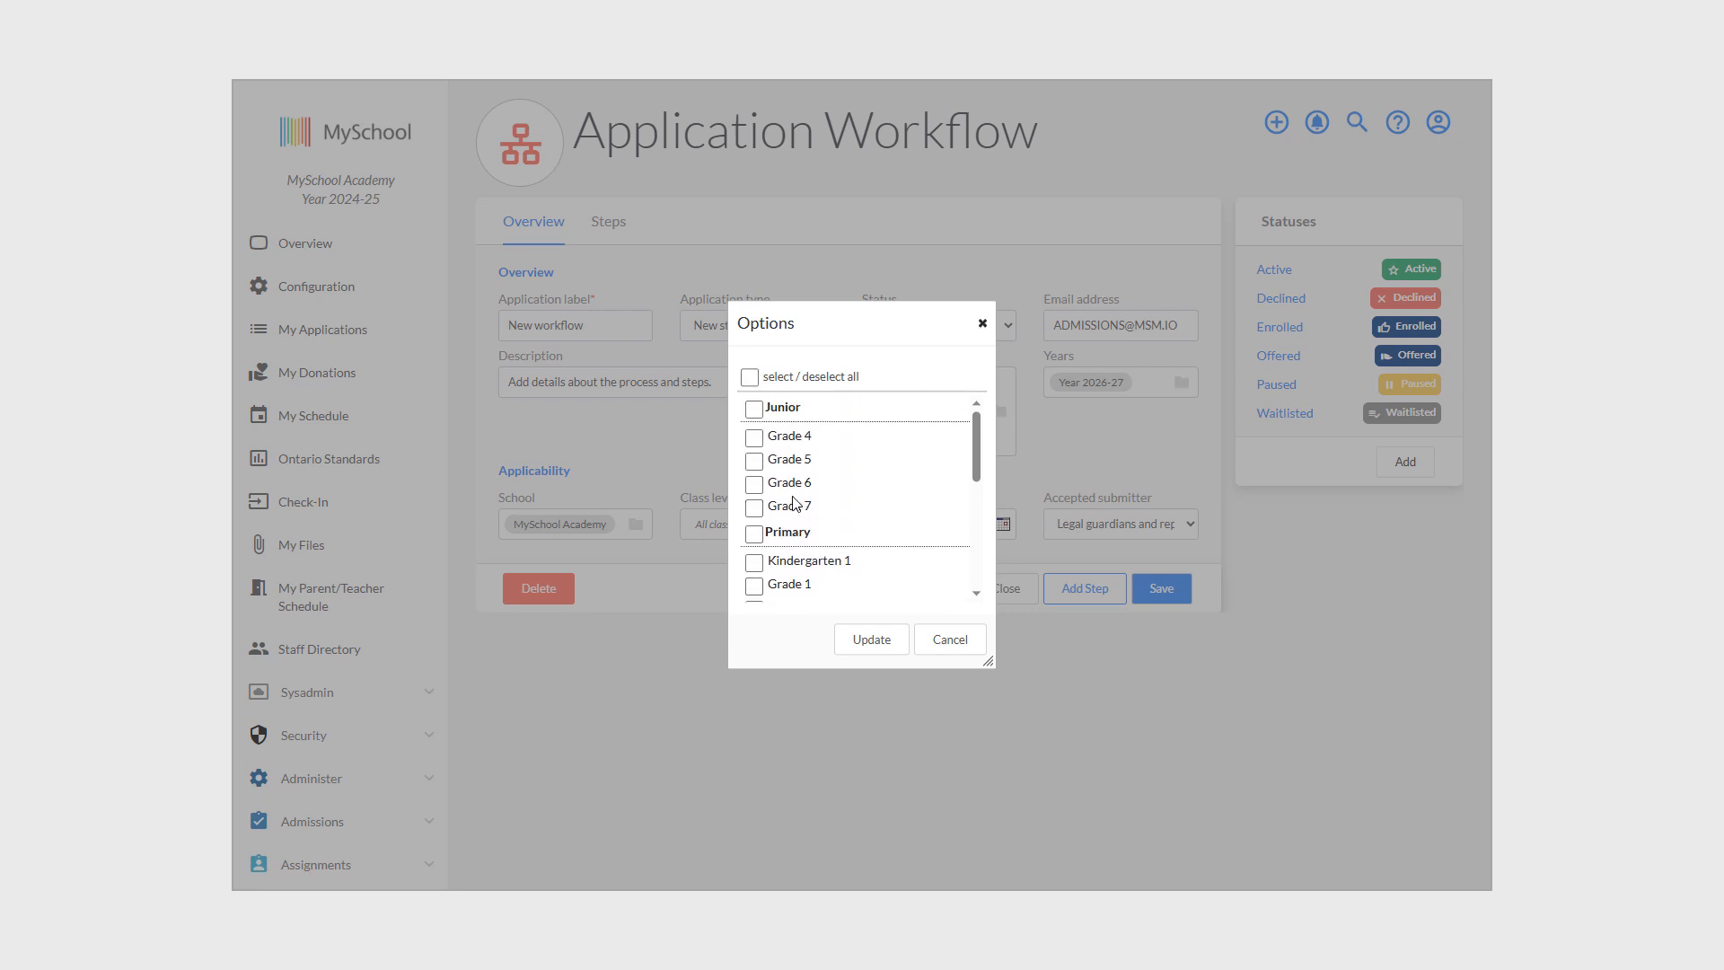
left_click(877, 645)
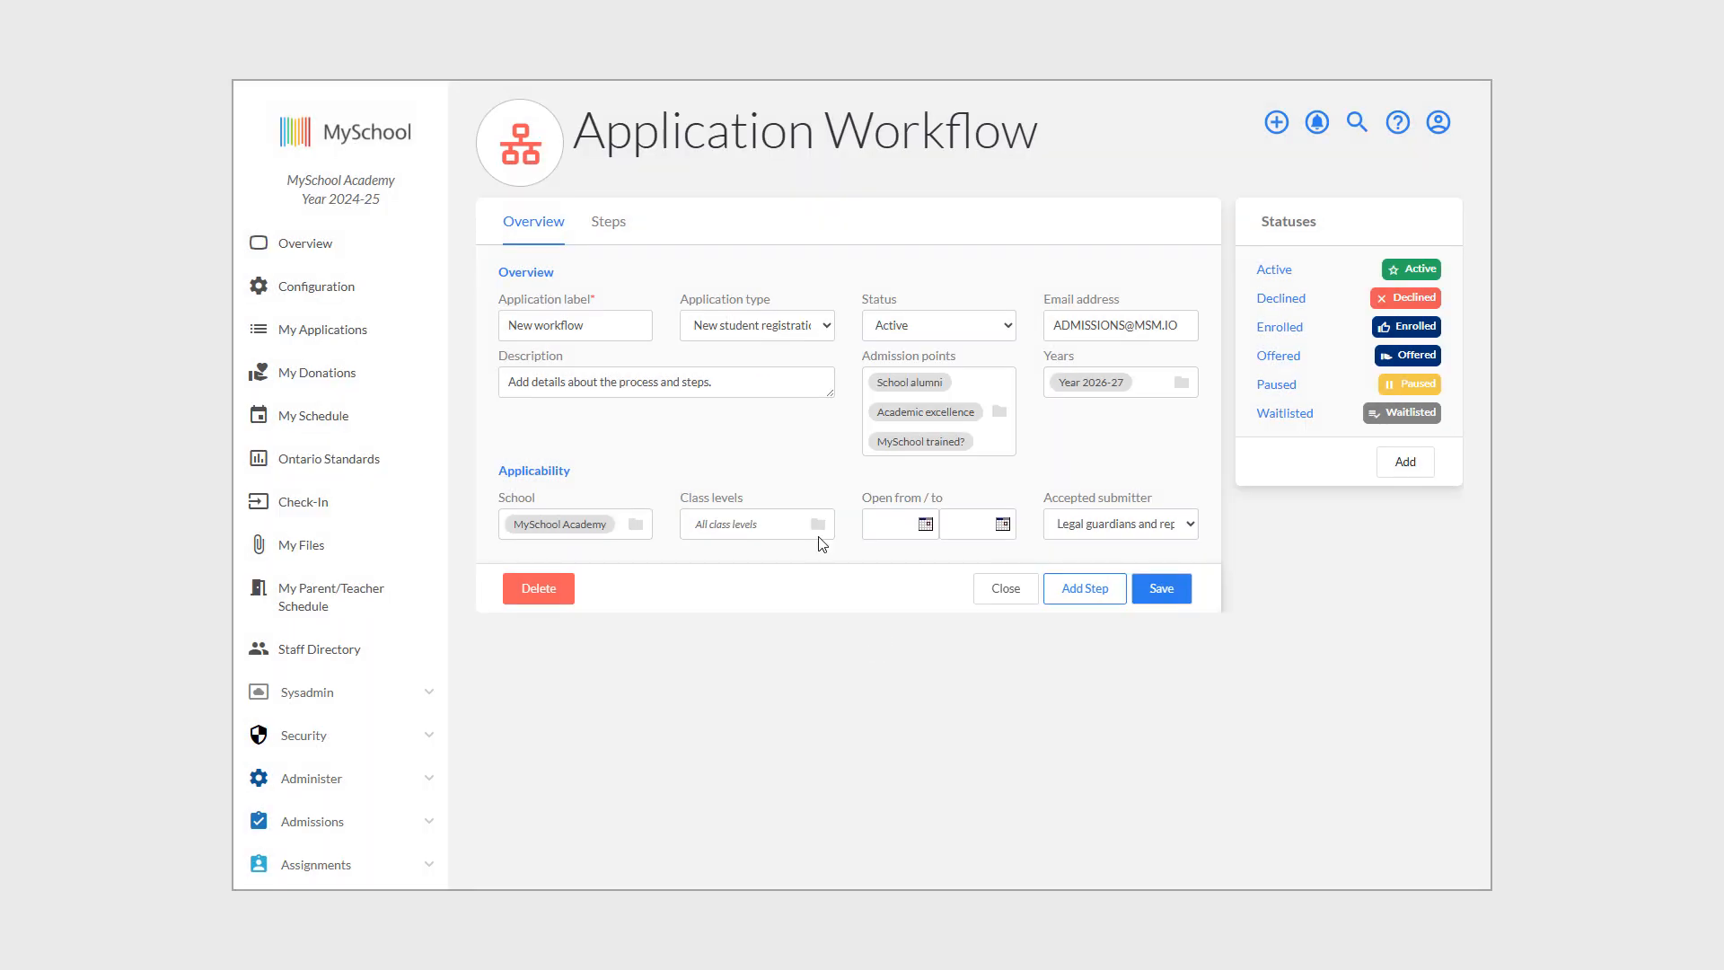
Set the application window to 20/03/2026–23/03/2026, keeping legal guardians and representatives as submitters.
left_click(895, 535)
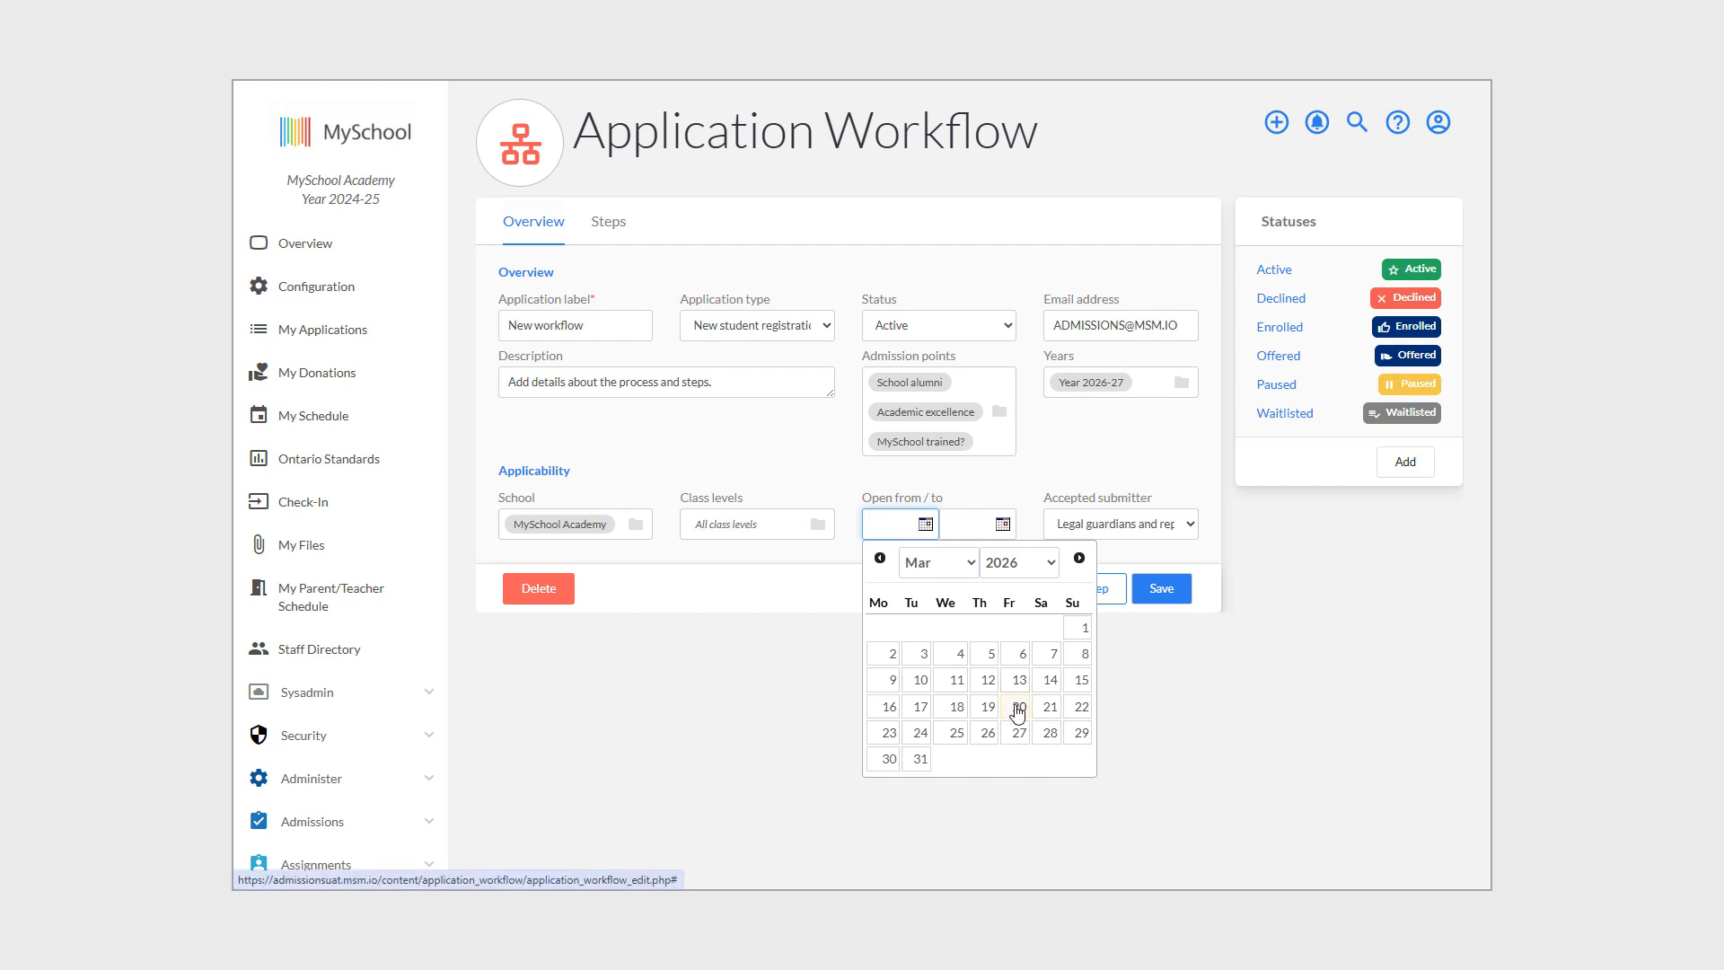
left_click(1017, 710)
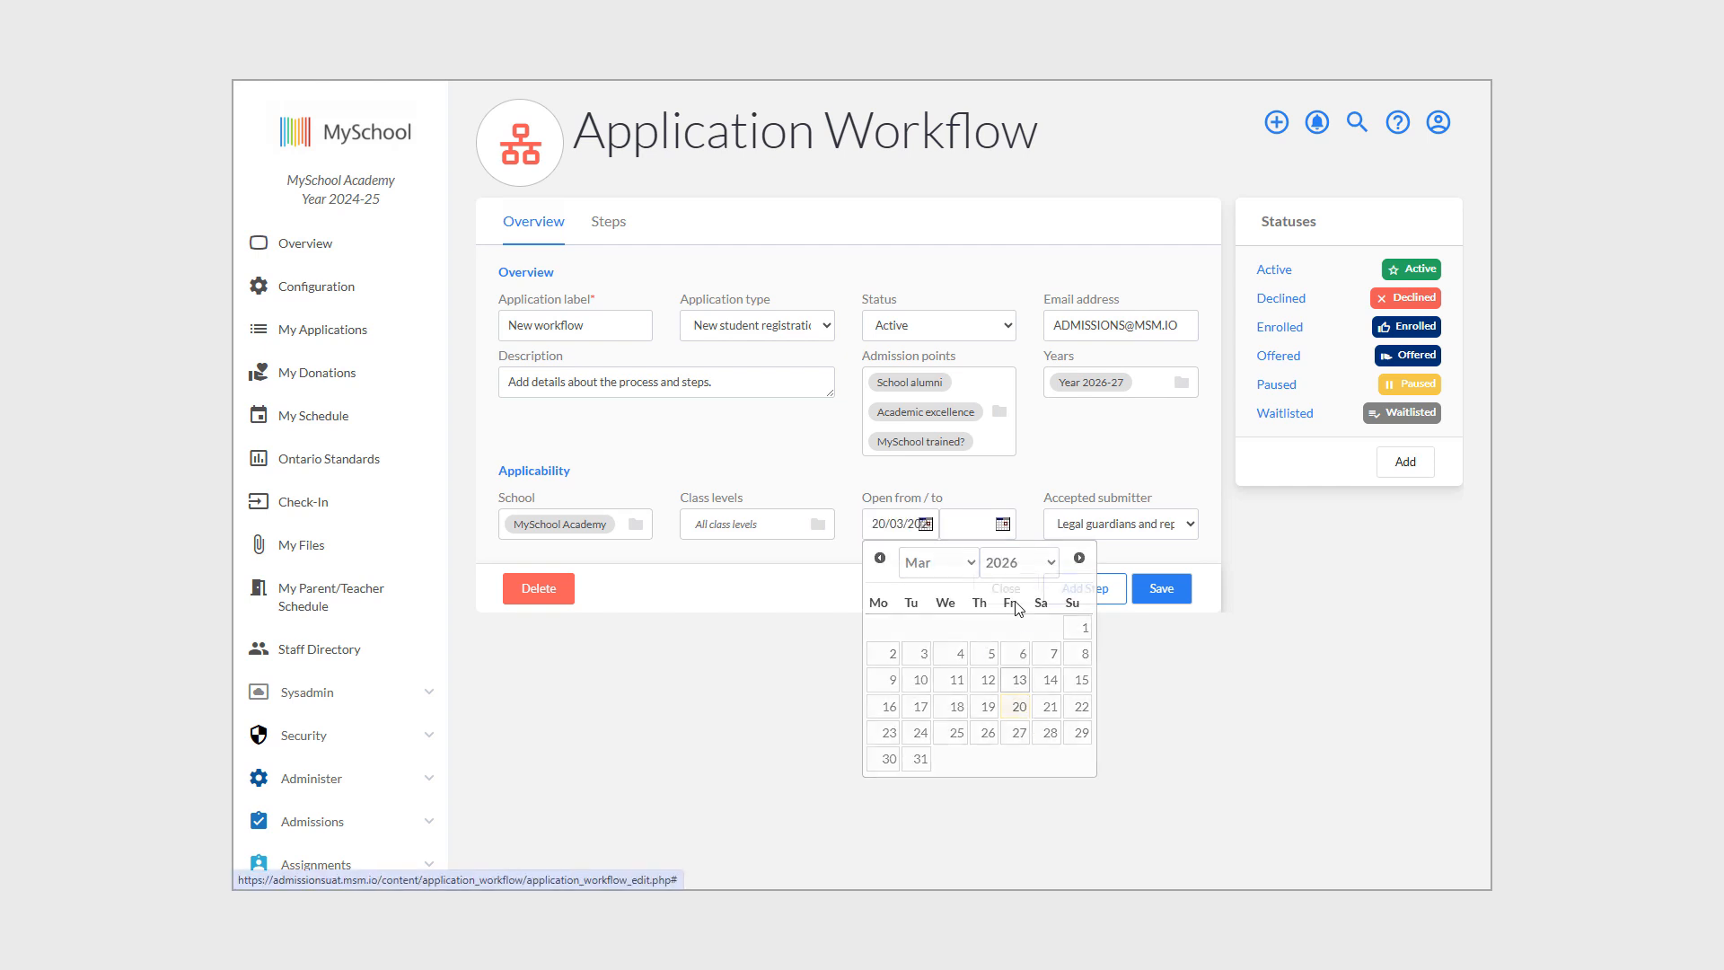
left_click(969, 528)
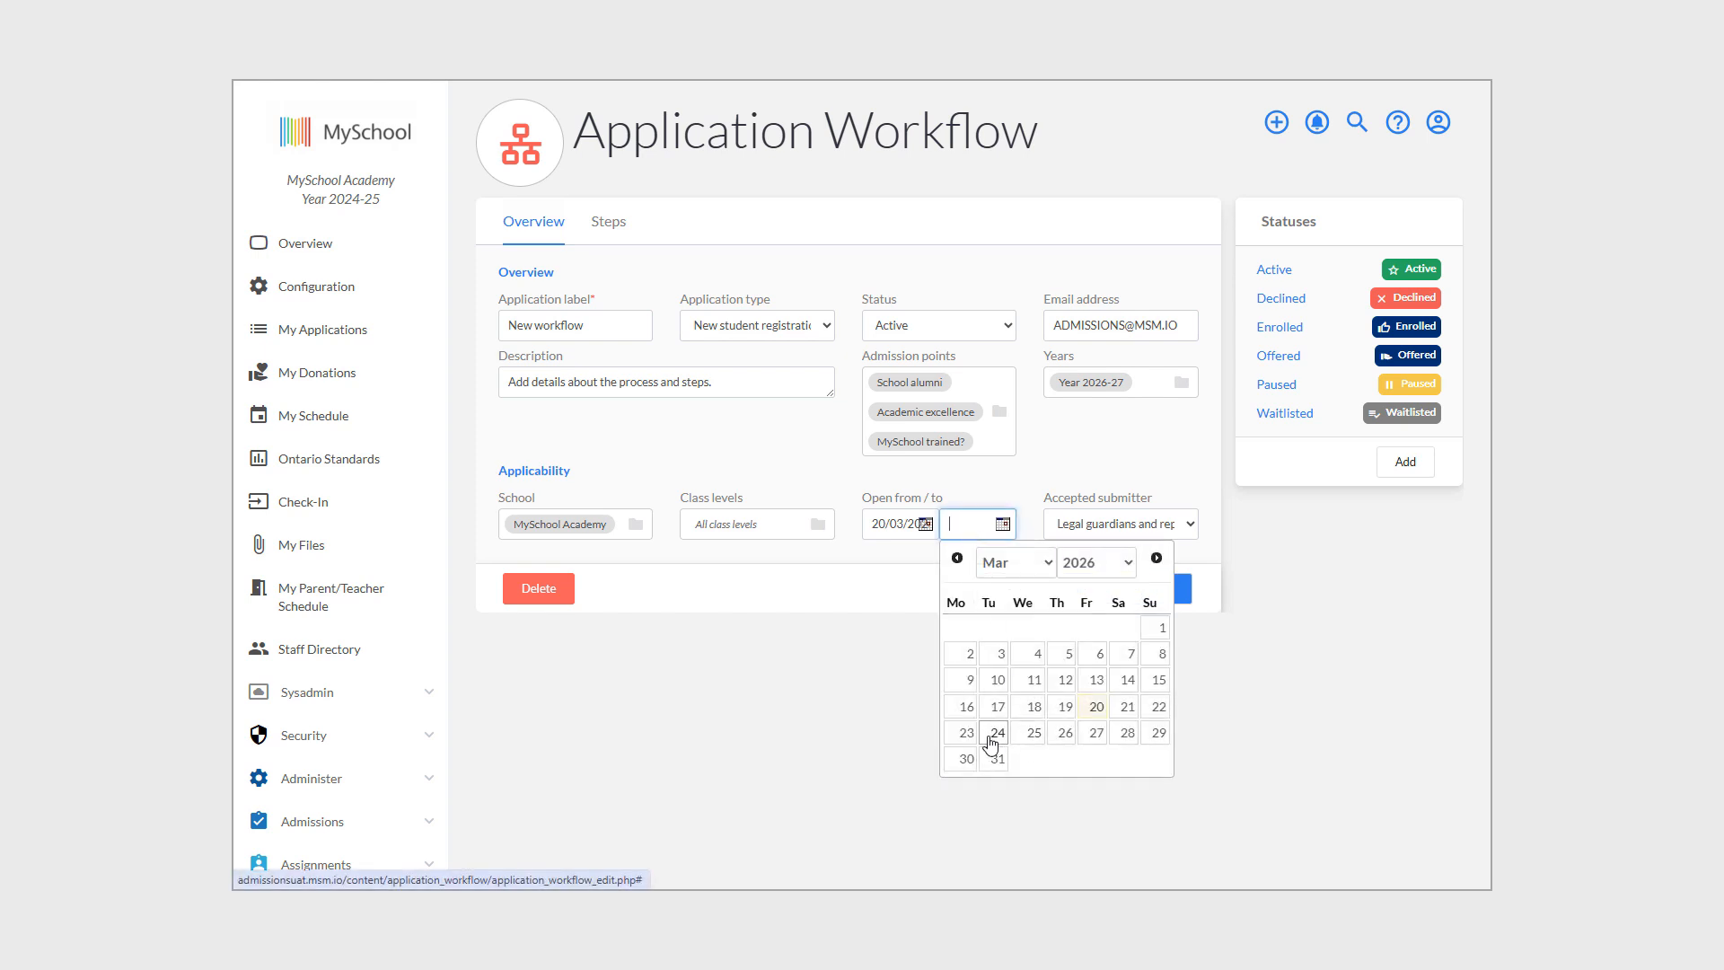
left_click(973, 737)
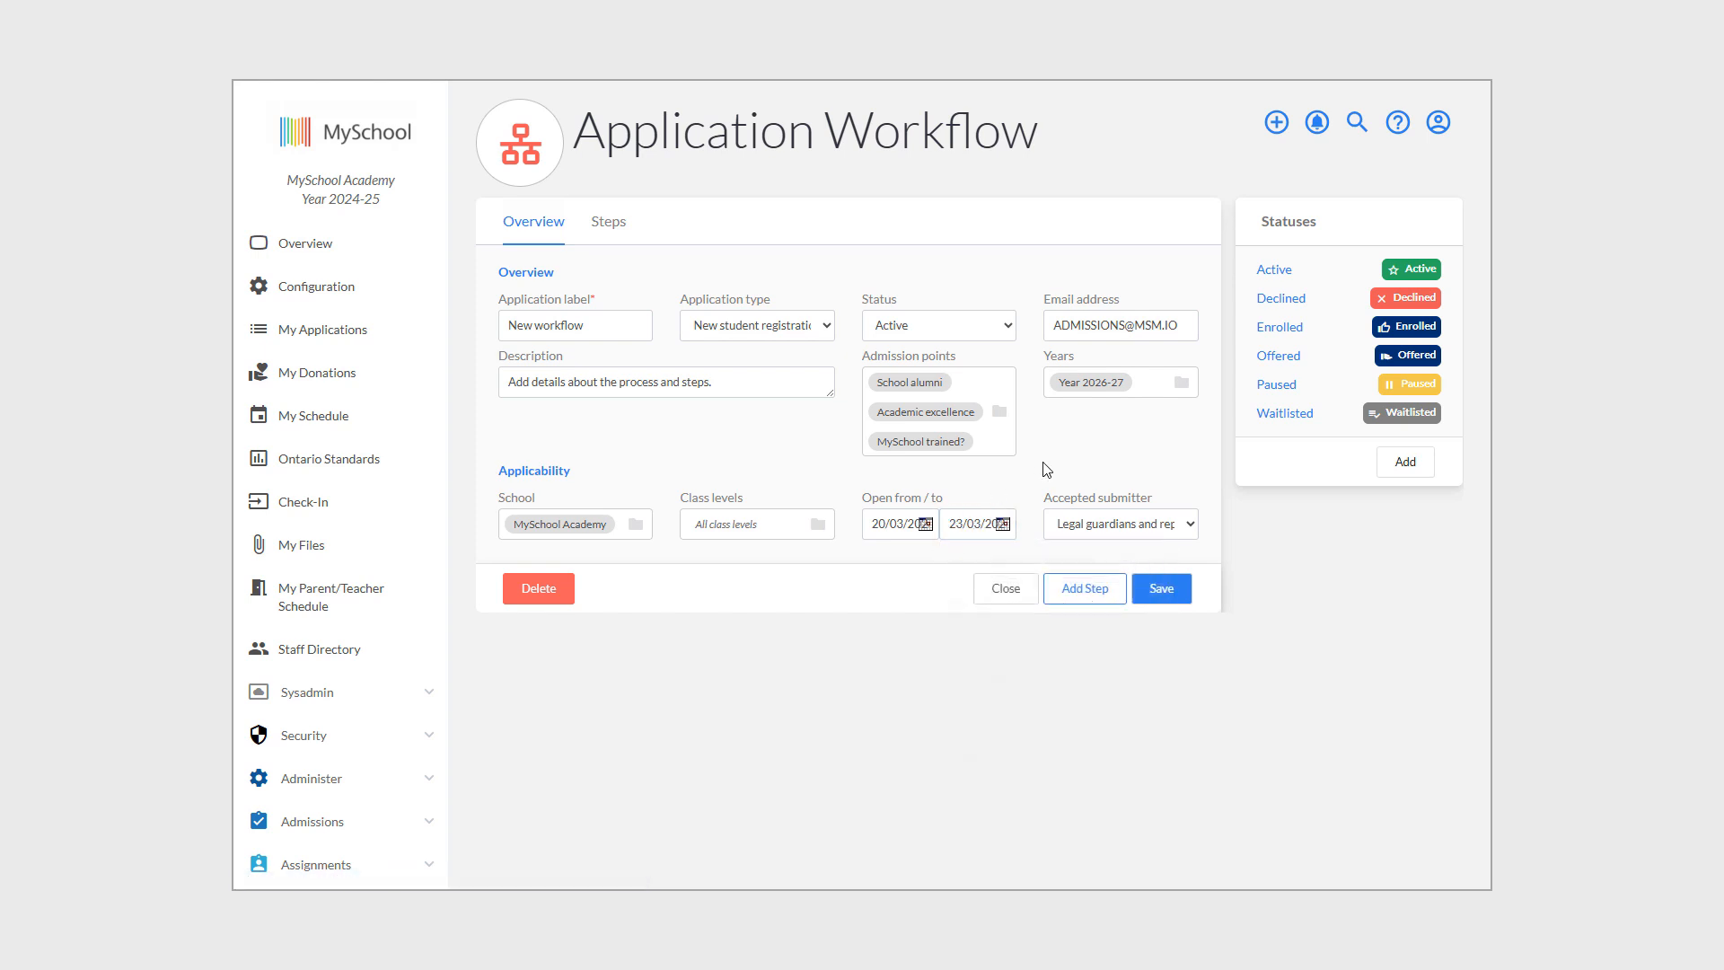
left_click(1147, 533)
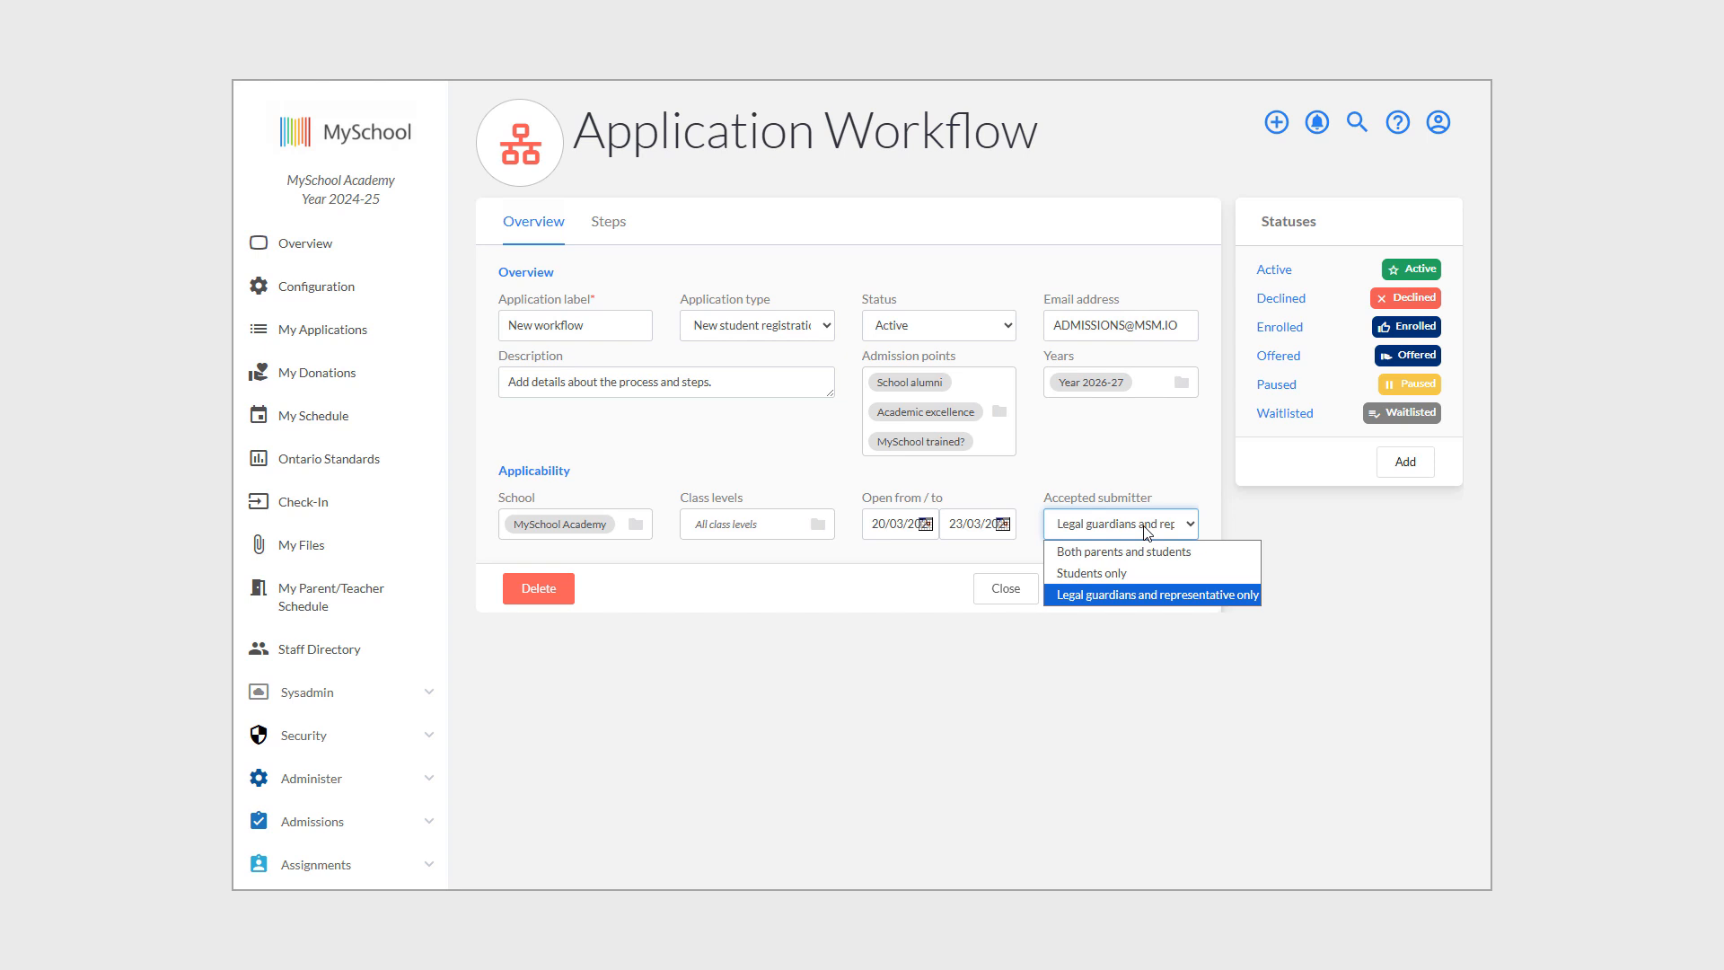
left_click(1139, 456)
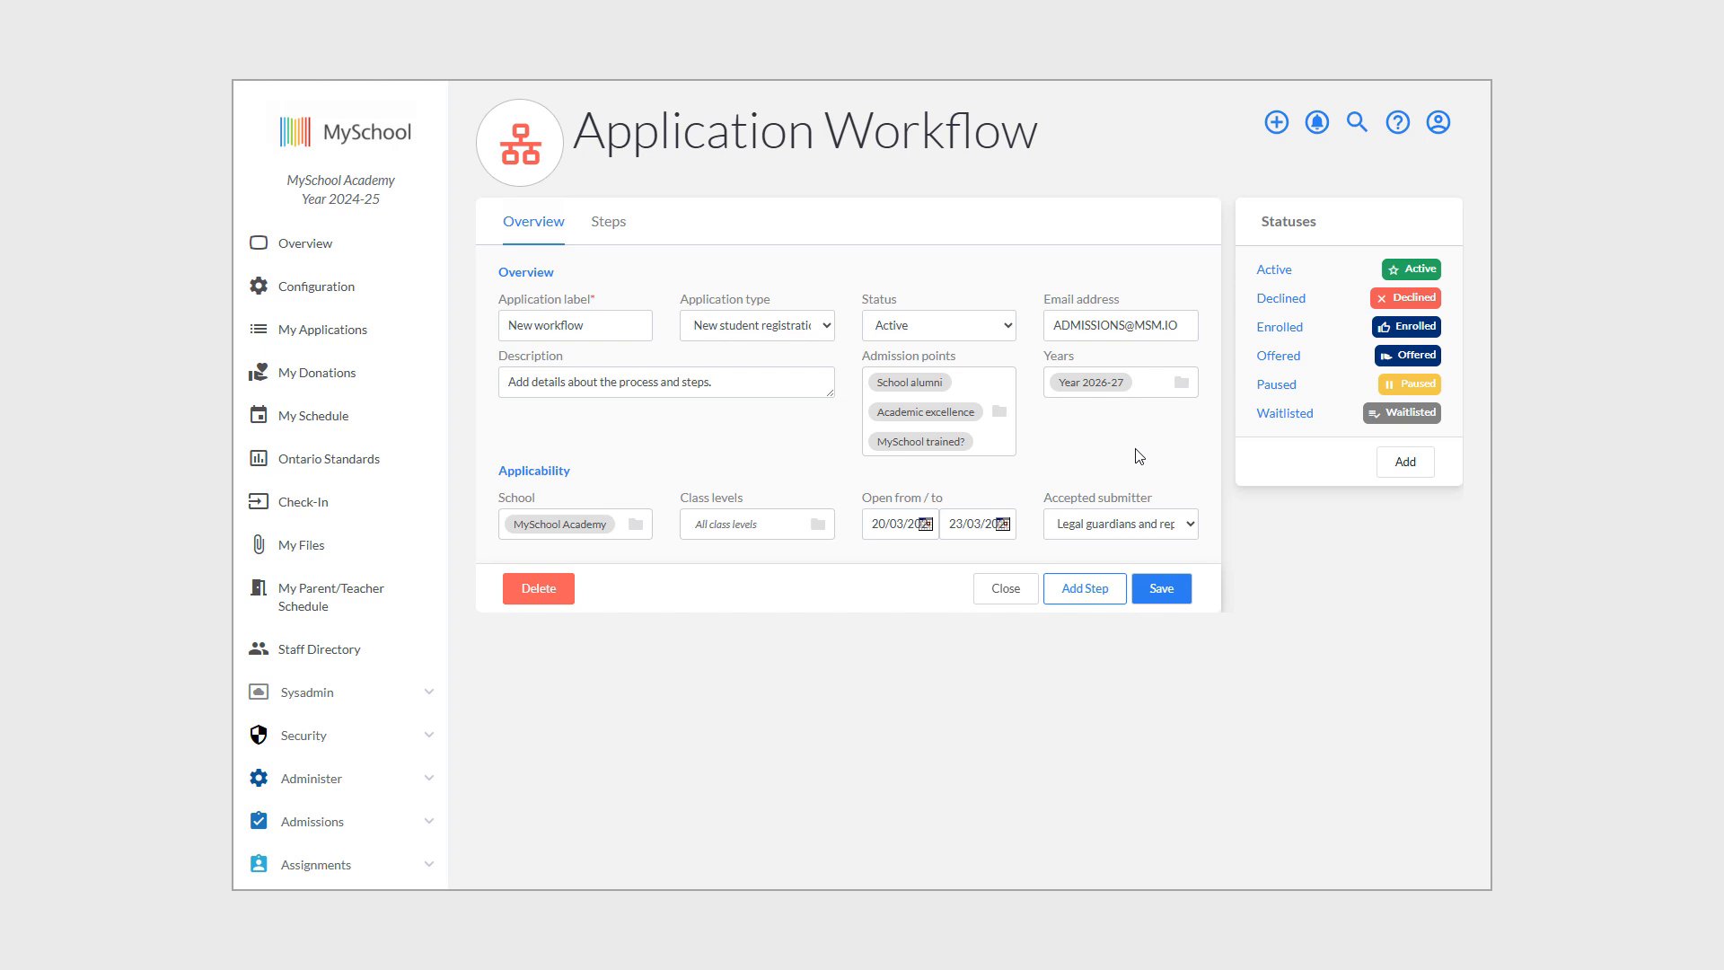
Add a new status labelled 'Waiting on school' internally and 'School decision' externally.
left_click(1404, 463)
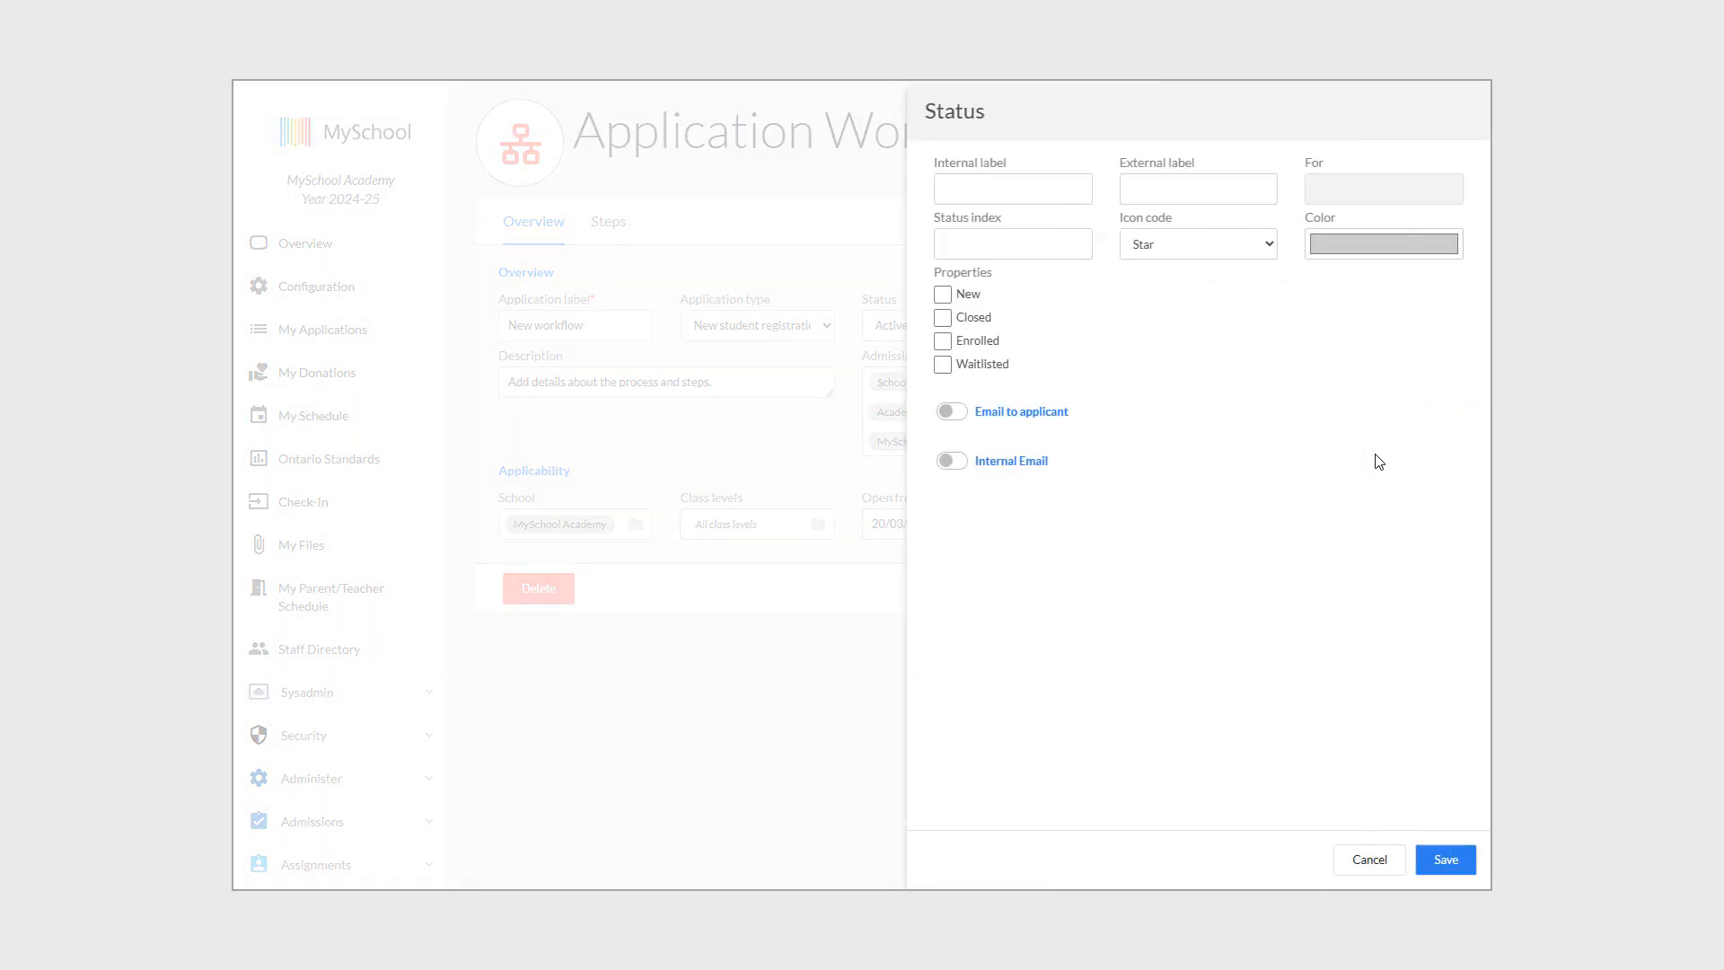
left_click(987, 182)
type("Waiting on school")
left_click(1157, 179)
type("School decision")
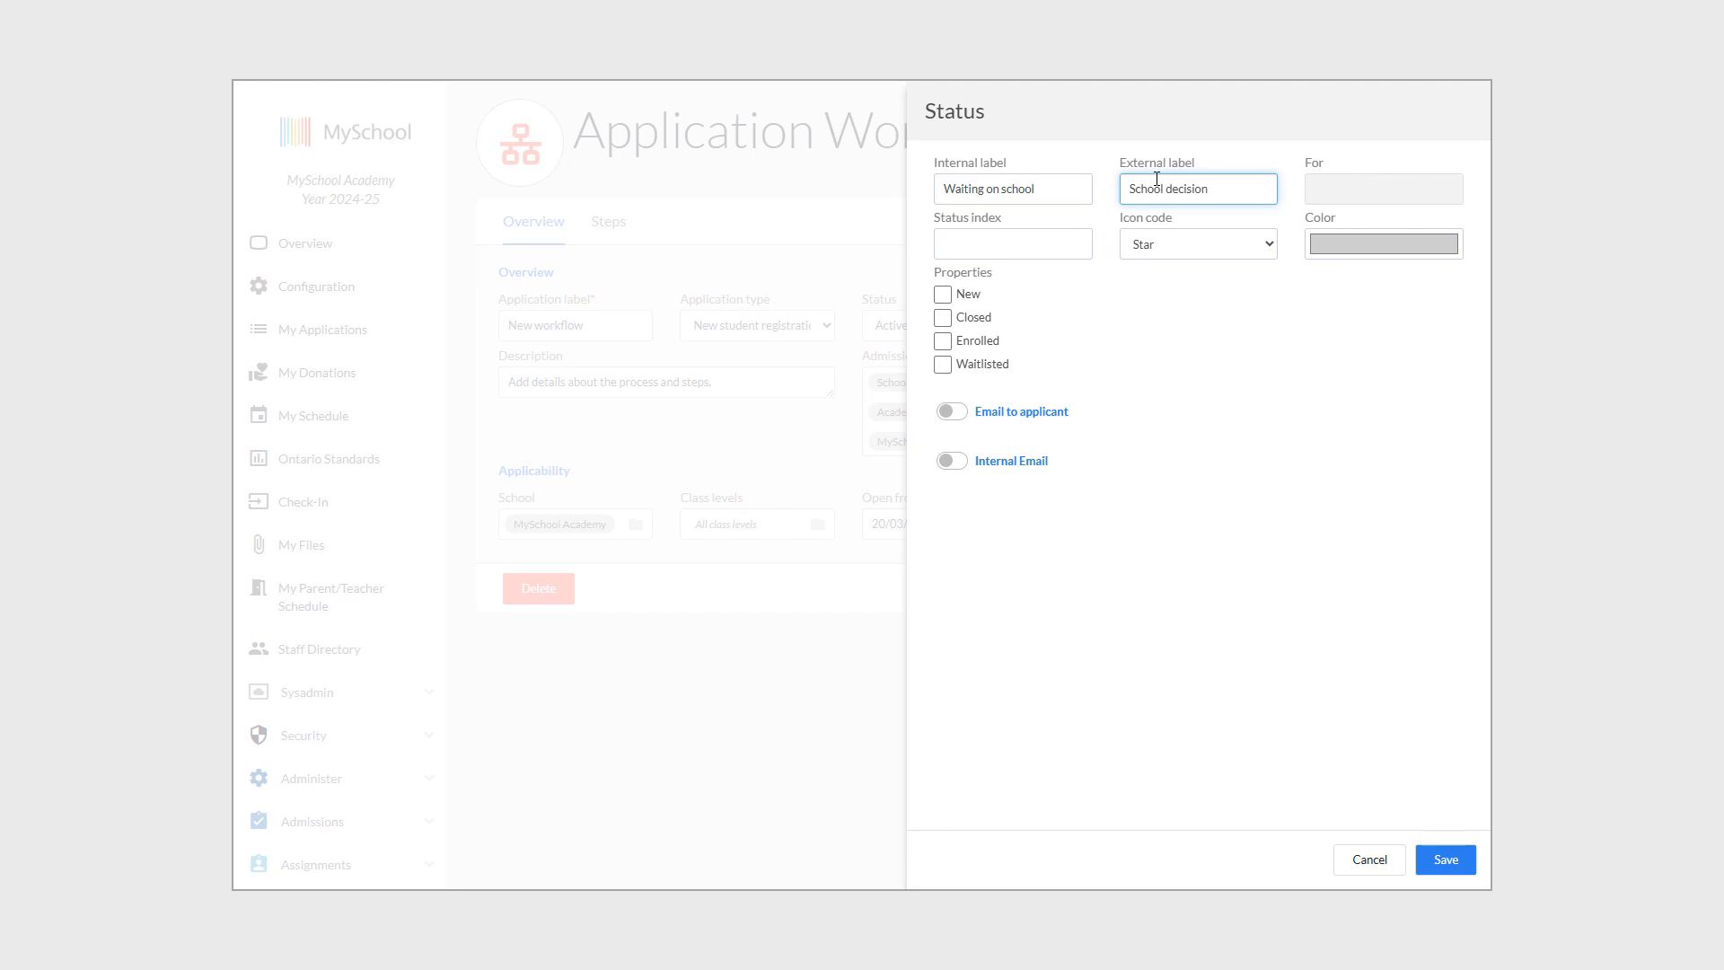
left_click(1237, 287)
Give the new status a pause icon and a pink colour, and save it.
left_click(1212, 254)
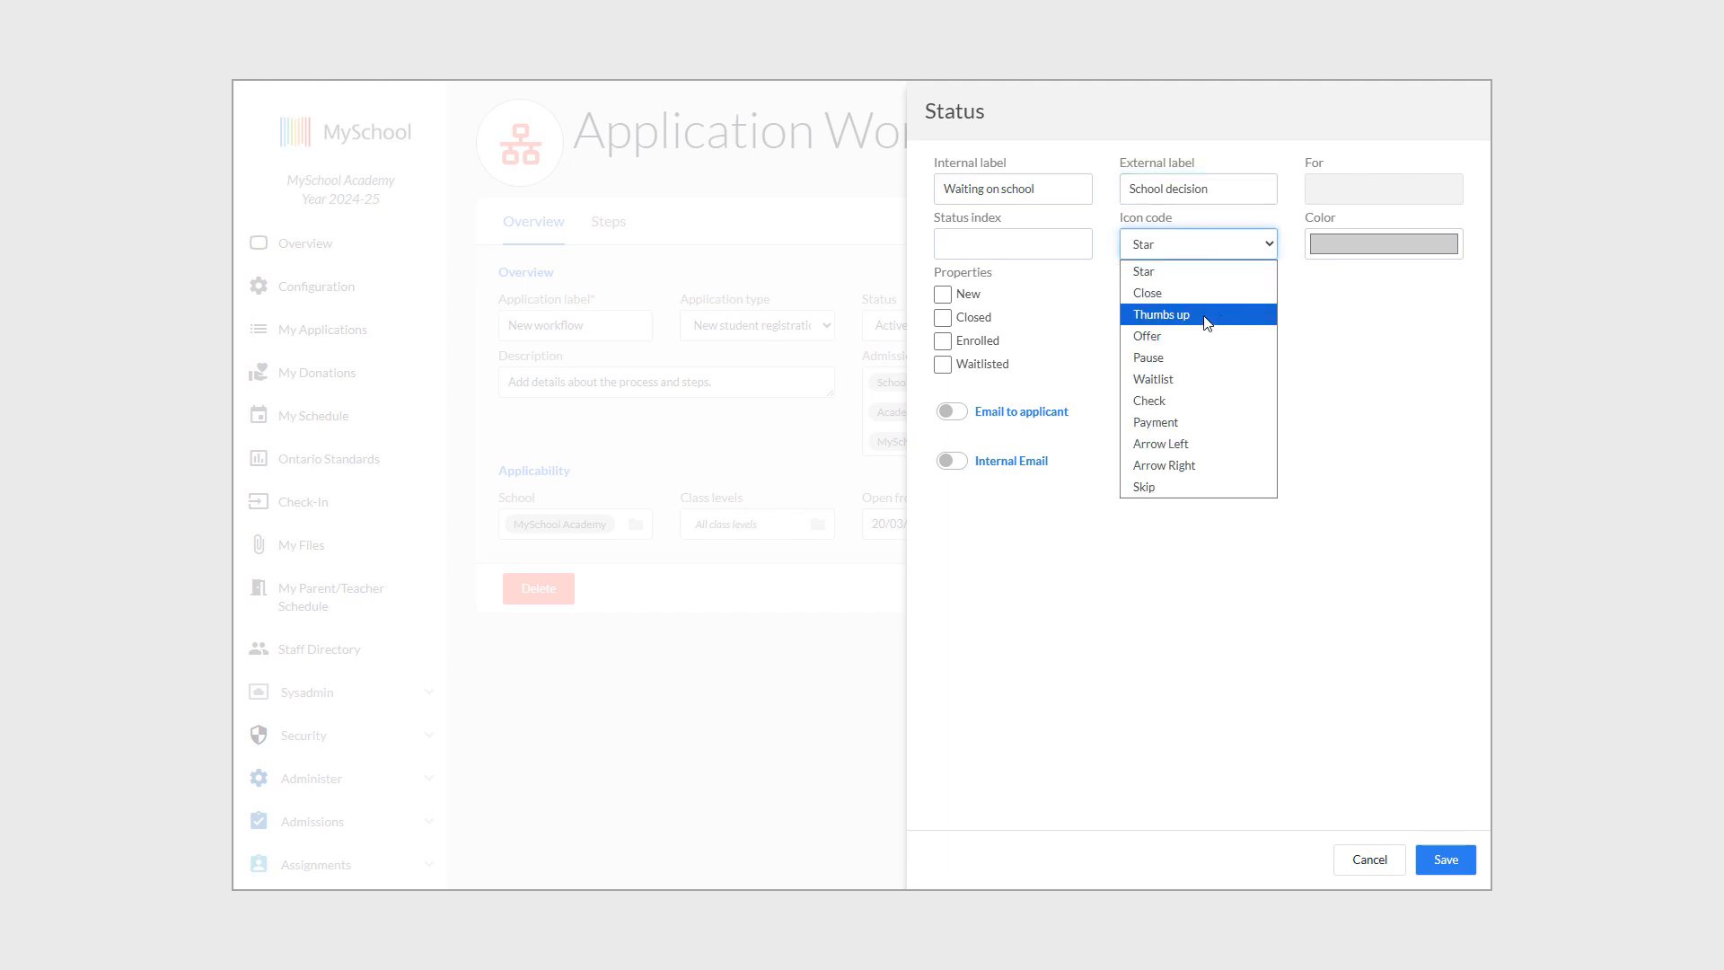
left_click(1176, 359)
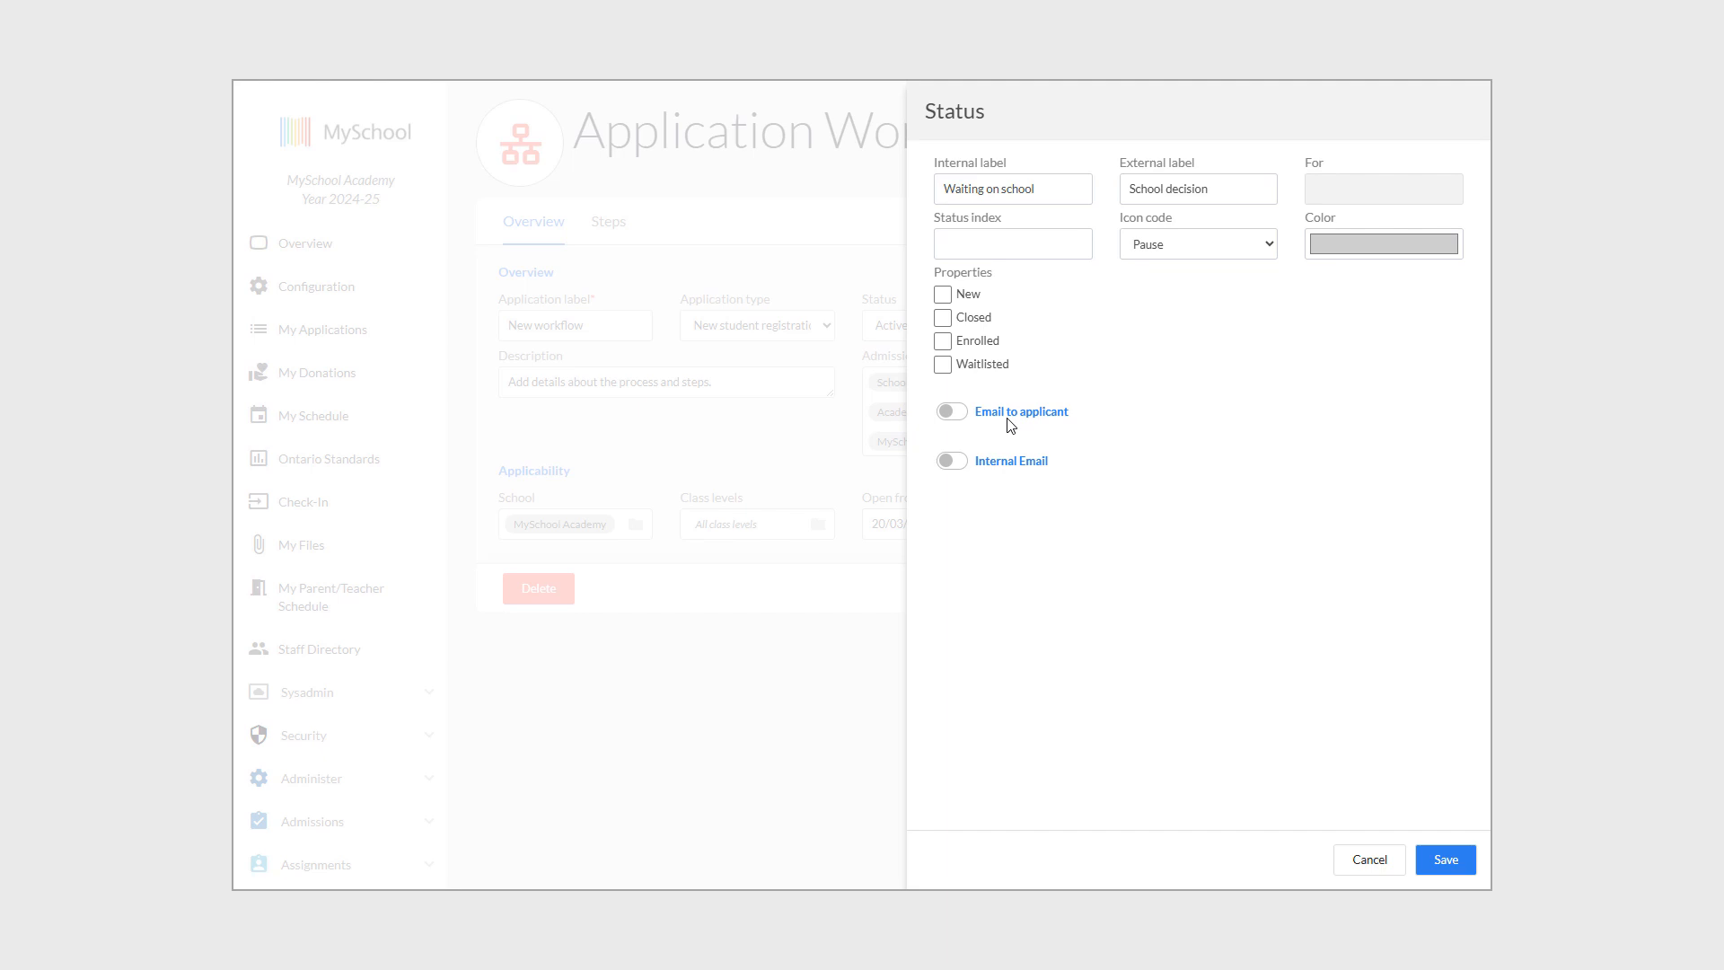
left_click(1383, 239)
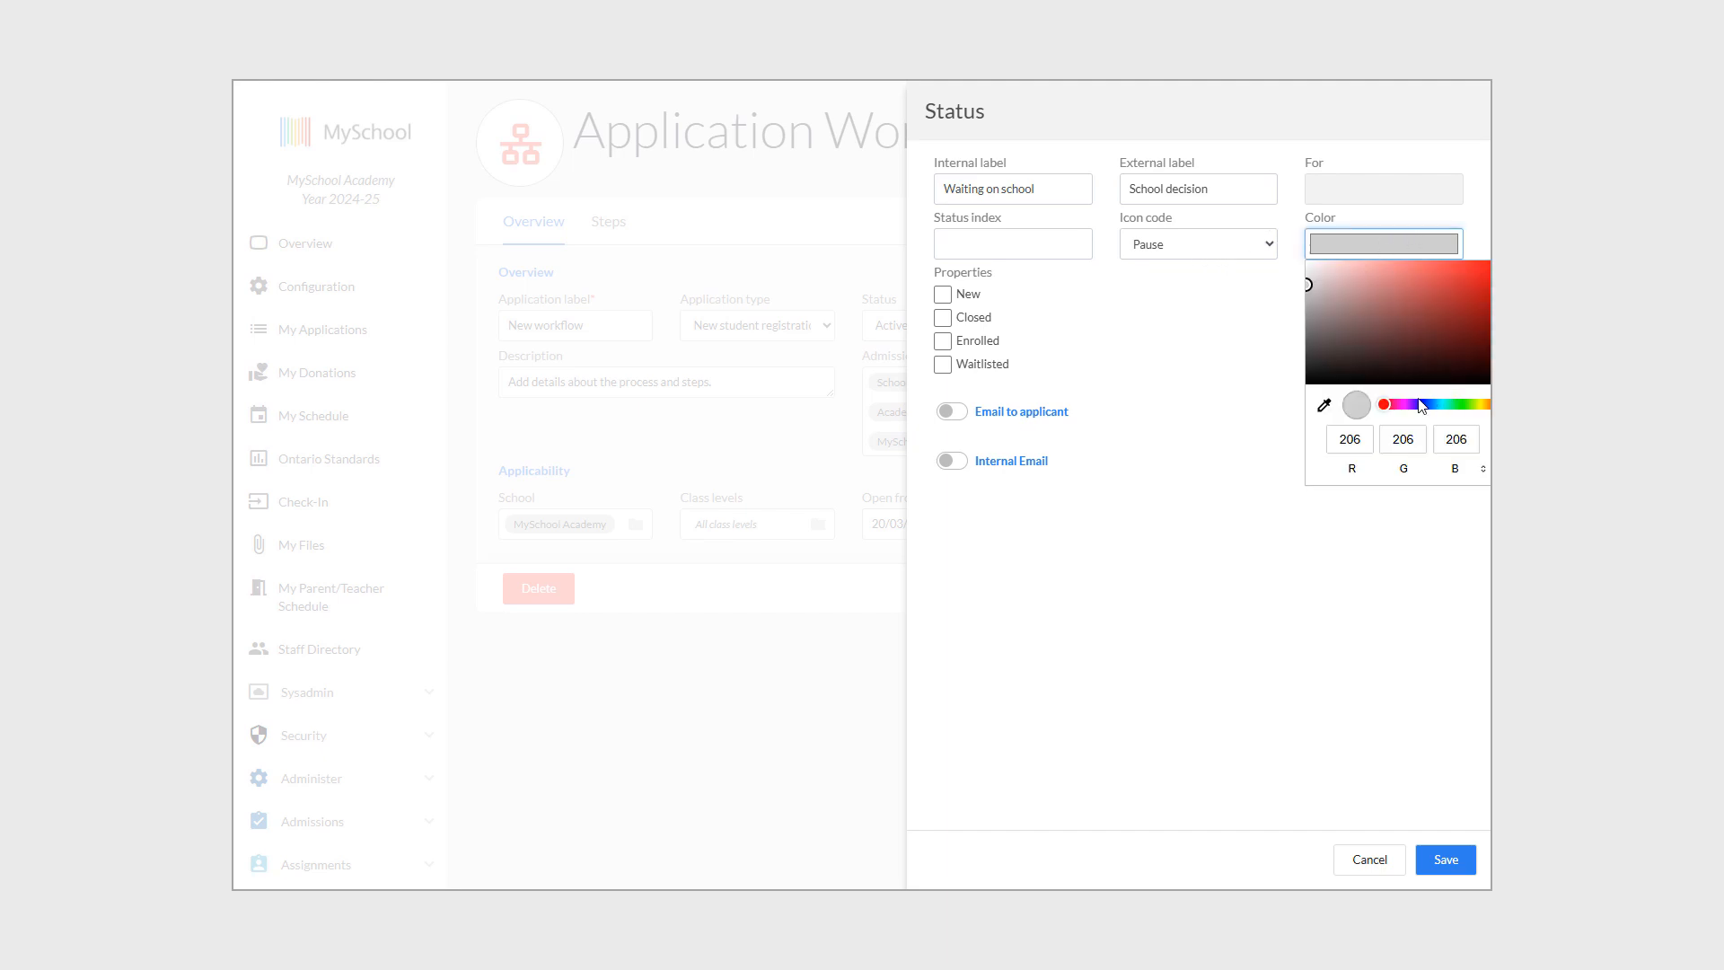
left_click(1403, 406)
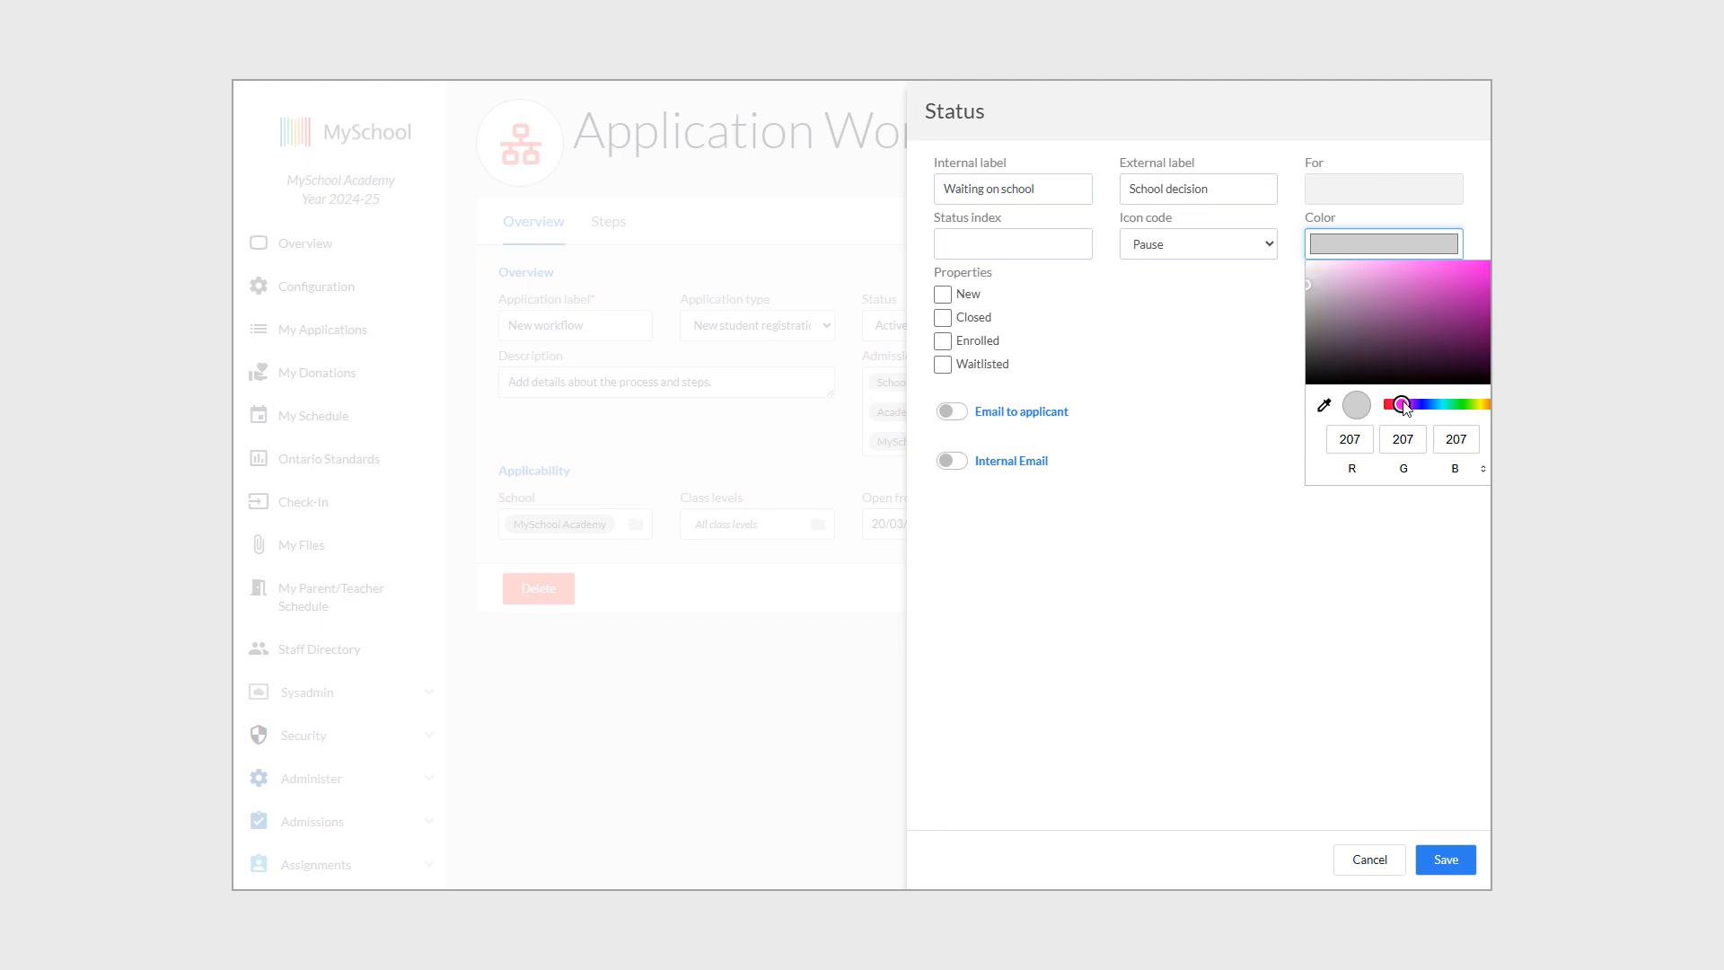
left_click(1445, 263)
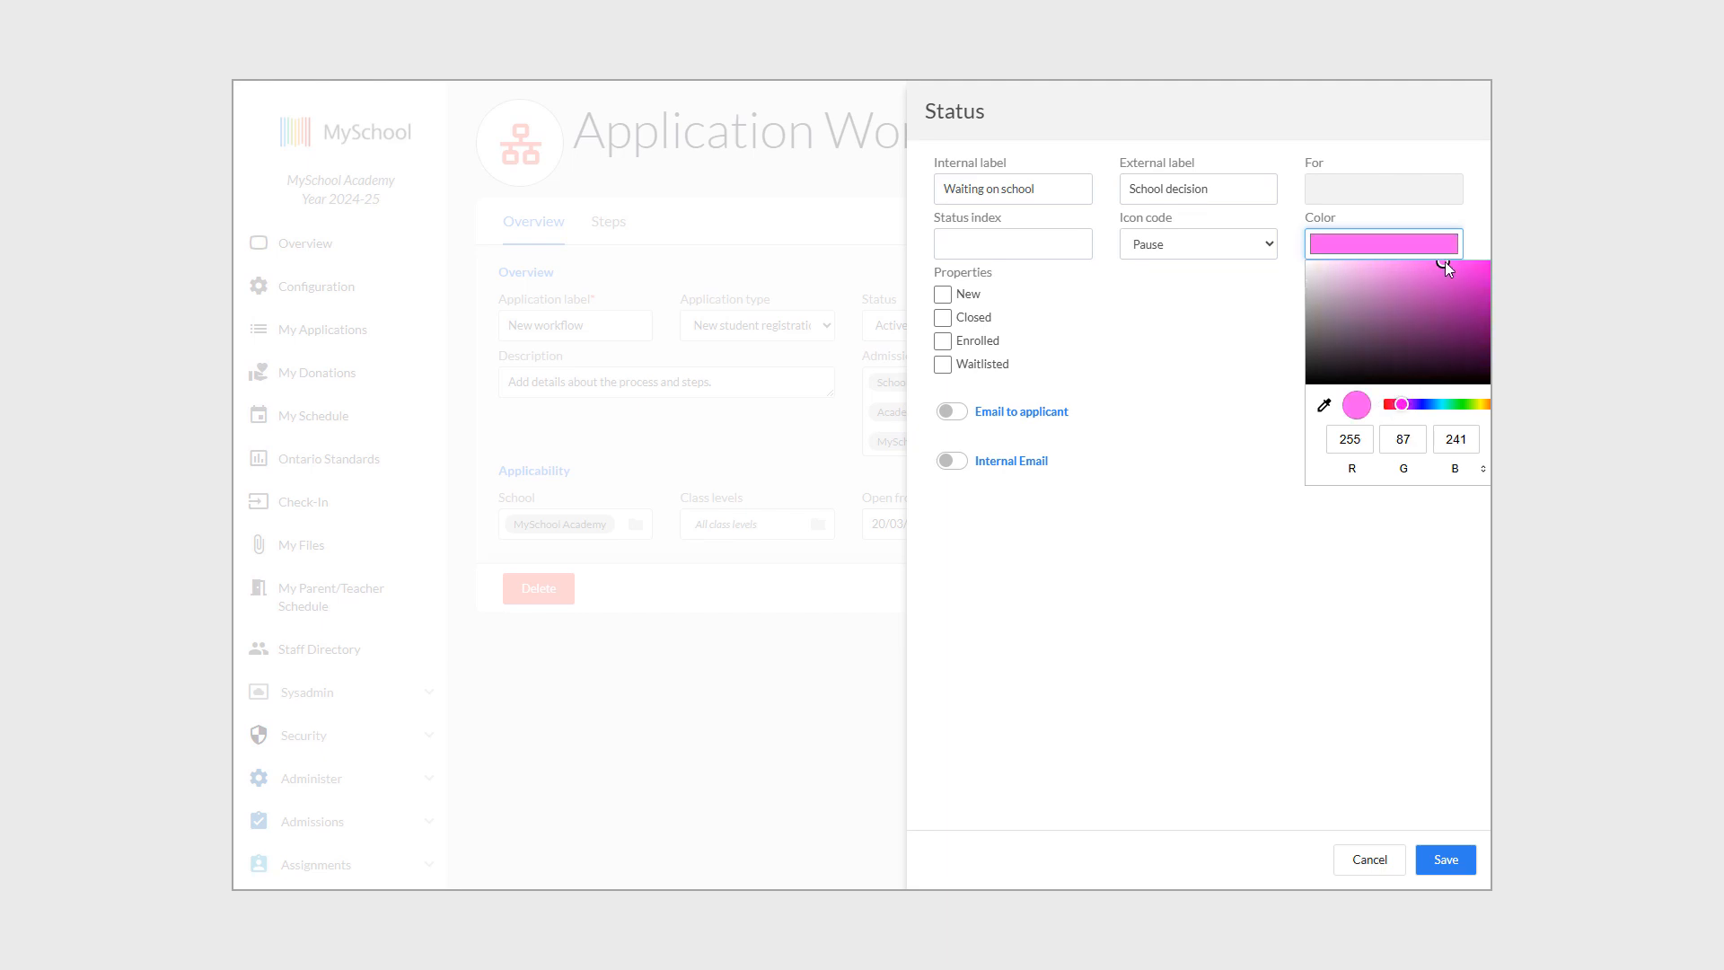
left_click(1383, 672)
left_click(1456, 867)
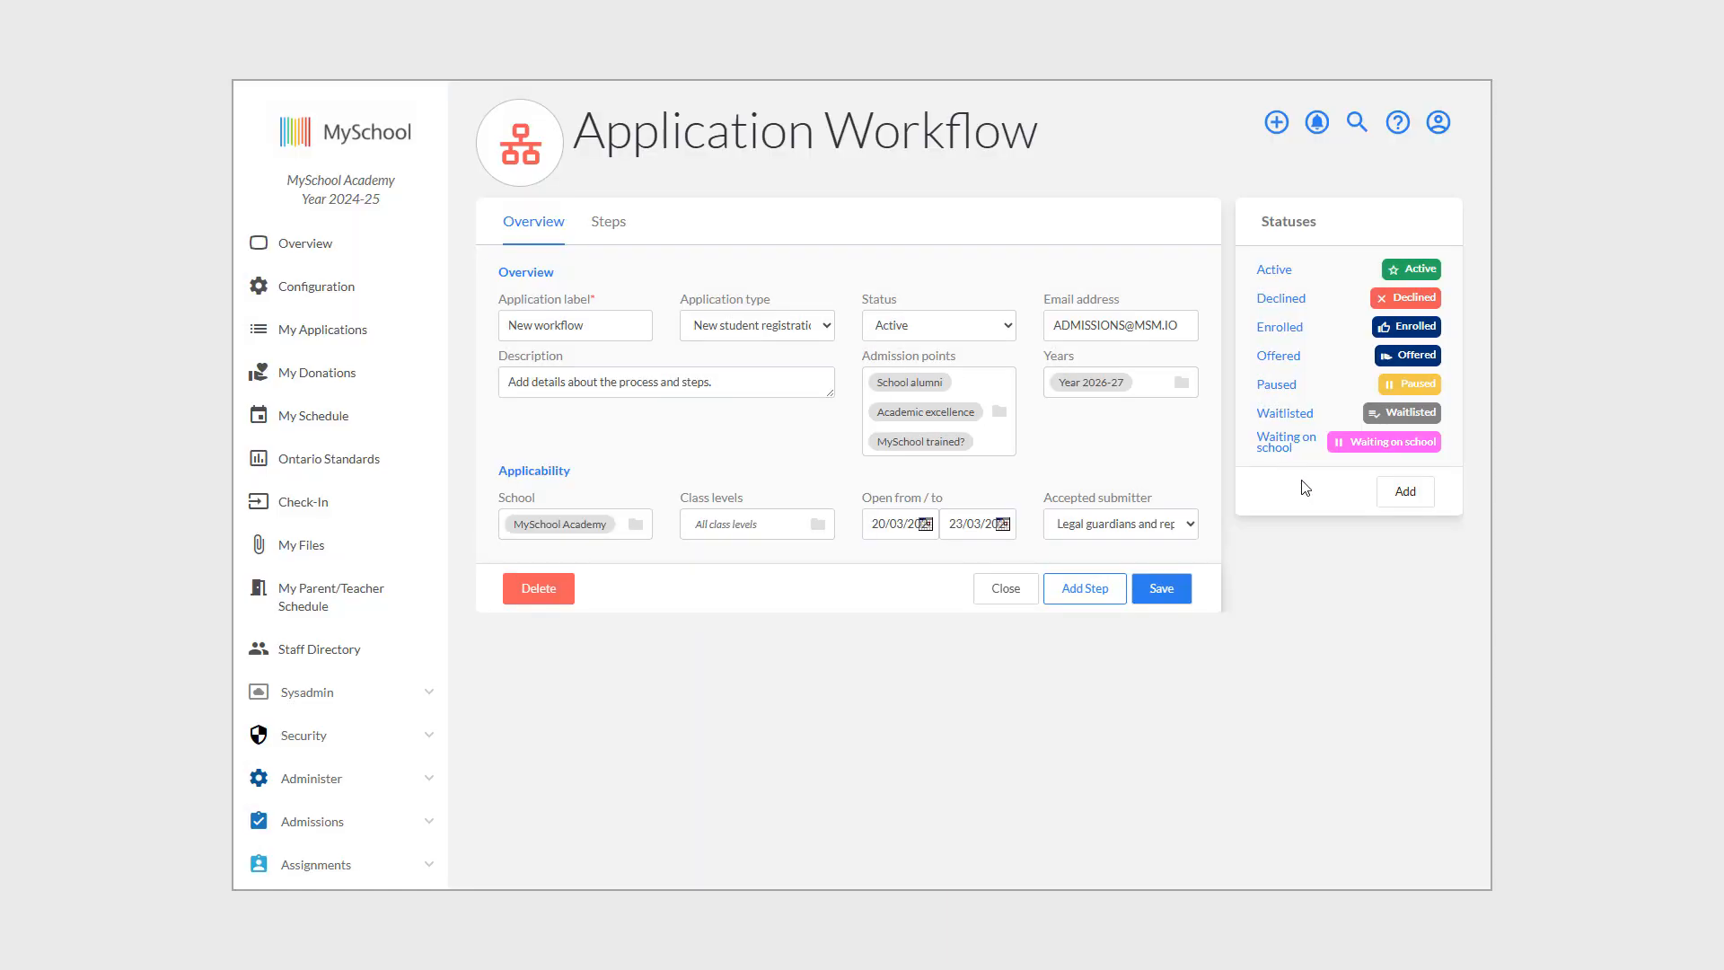
Add a new unconfigured step on the workflow's Steps tab.
left_click(603, 223)
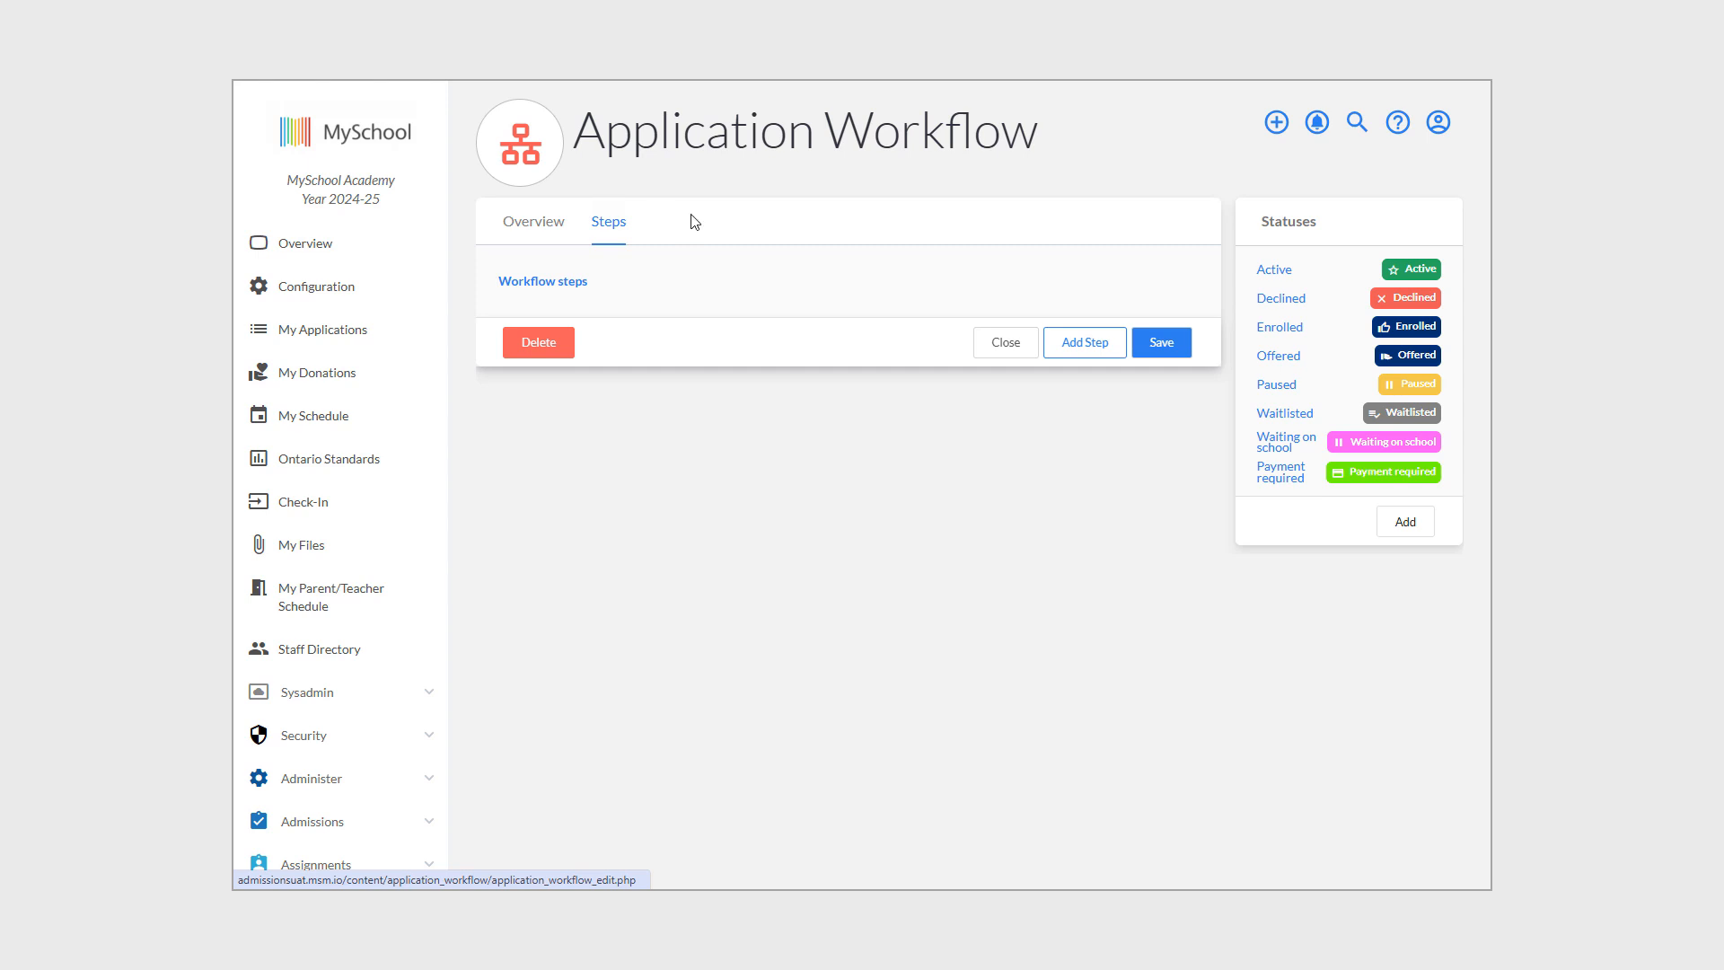
left_click(1096, 348)
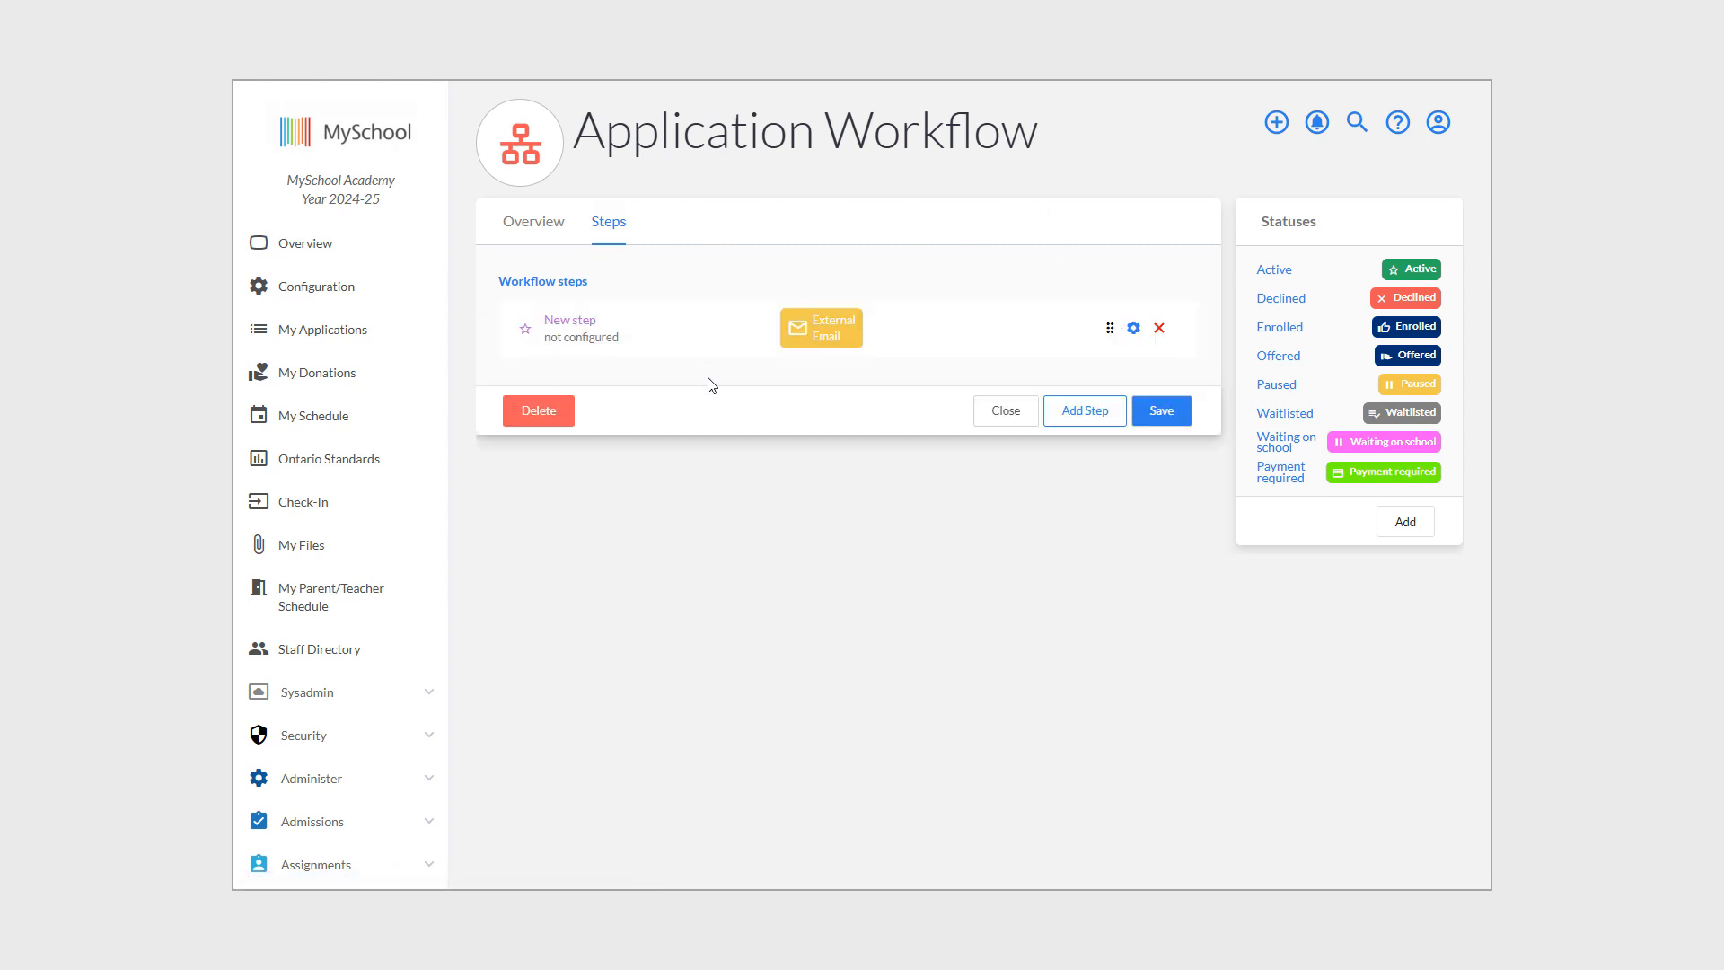
Rename the step 'First application form', disable submitter email, and set completion status Waiting on school.
left_click(1133, 328)
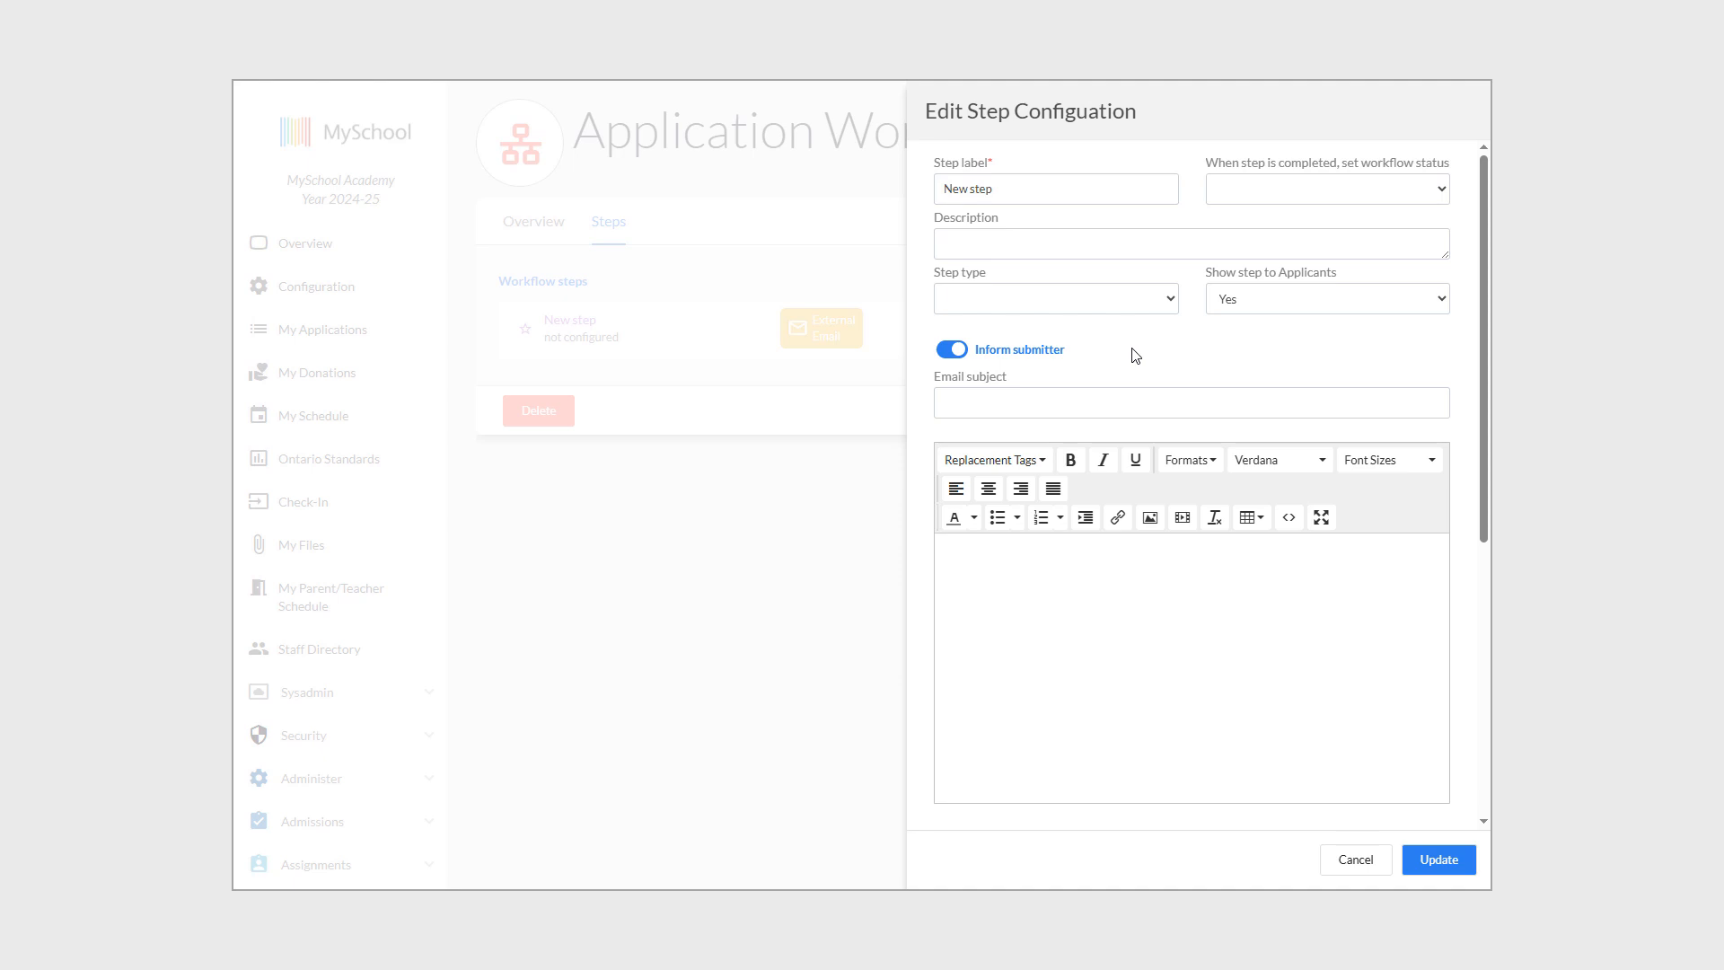
left_click(953, 352)
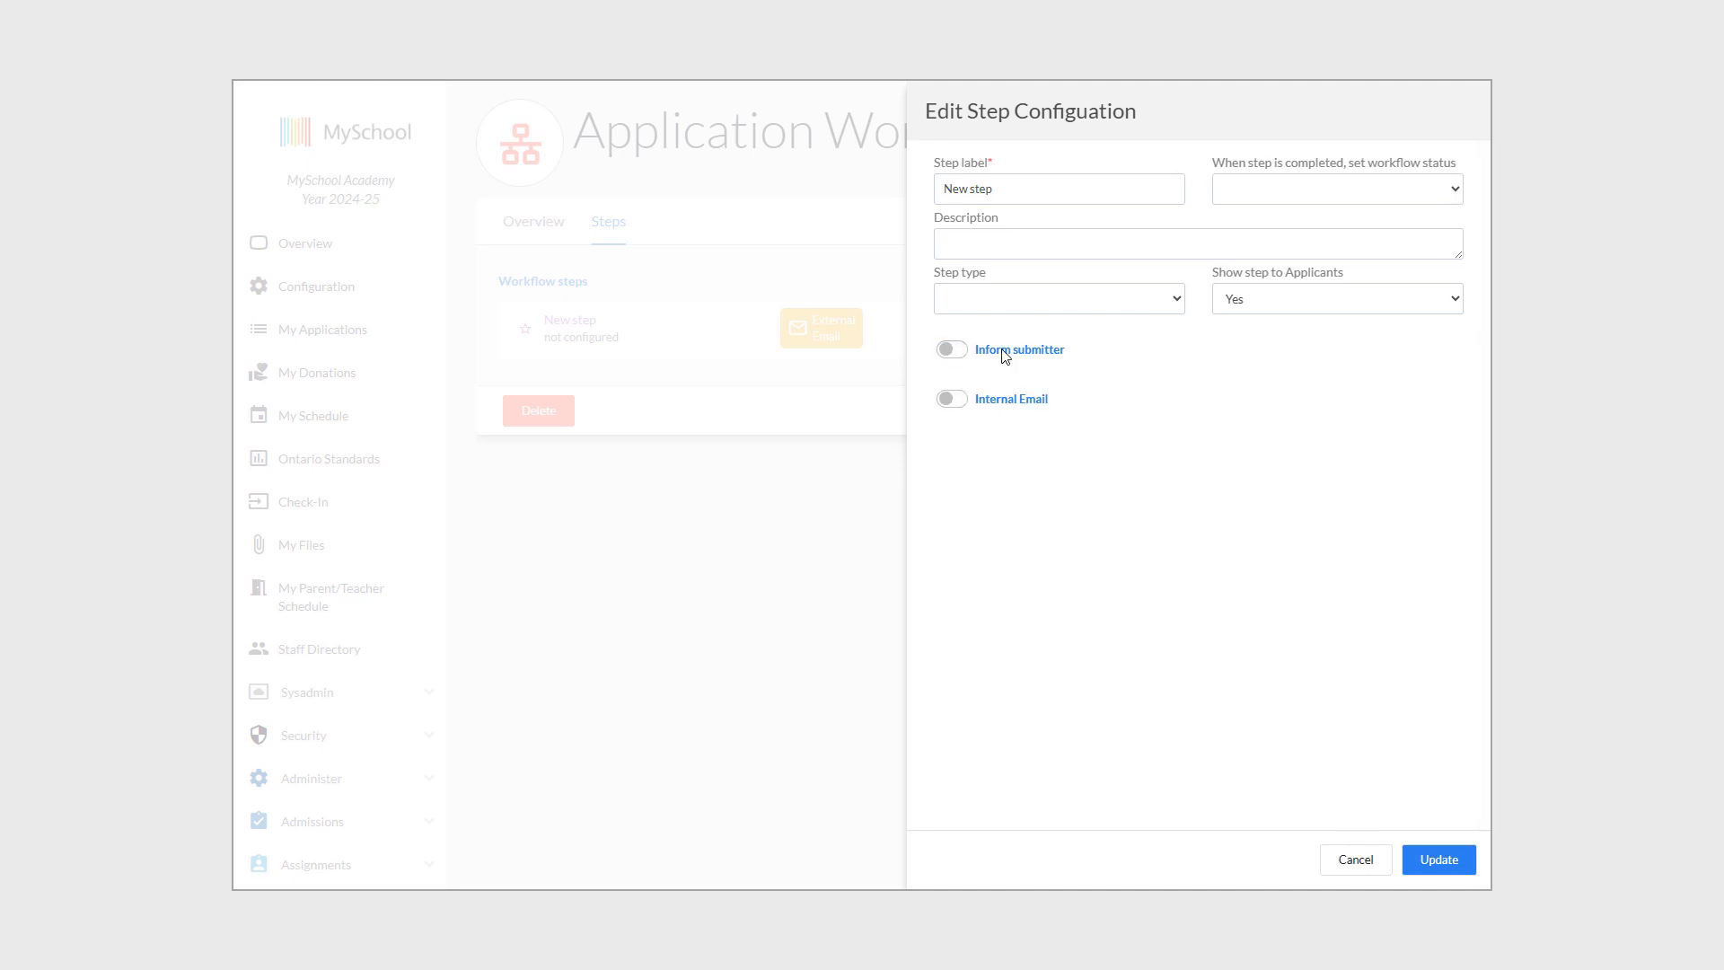
left_click(1061, 199)
left_click_drag(1062, 200, 948, 176)
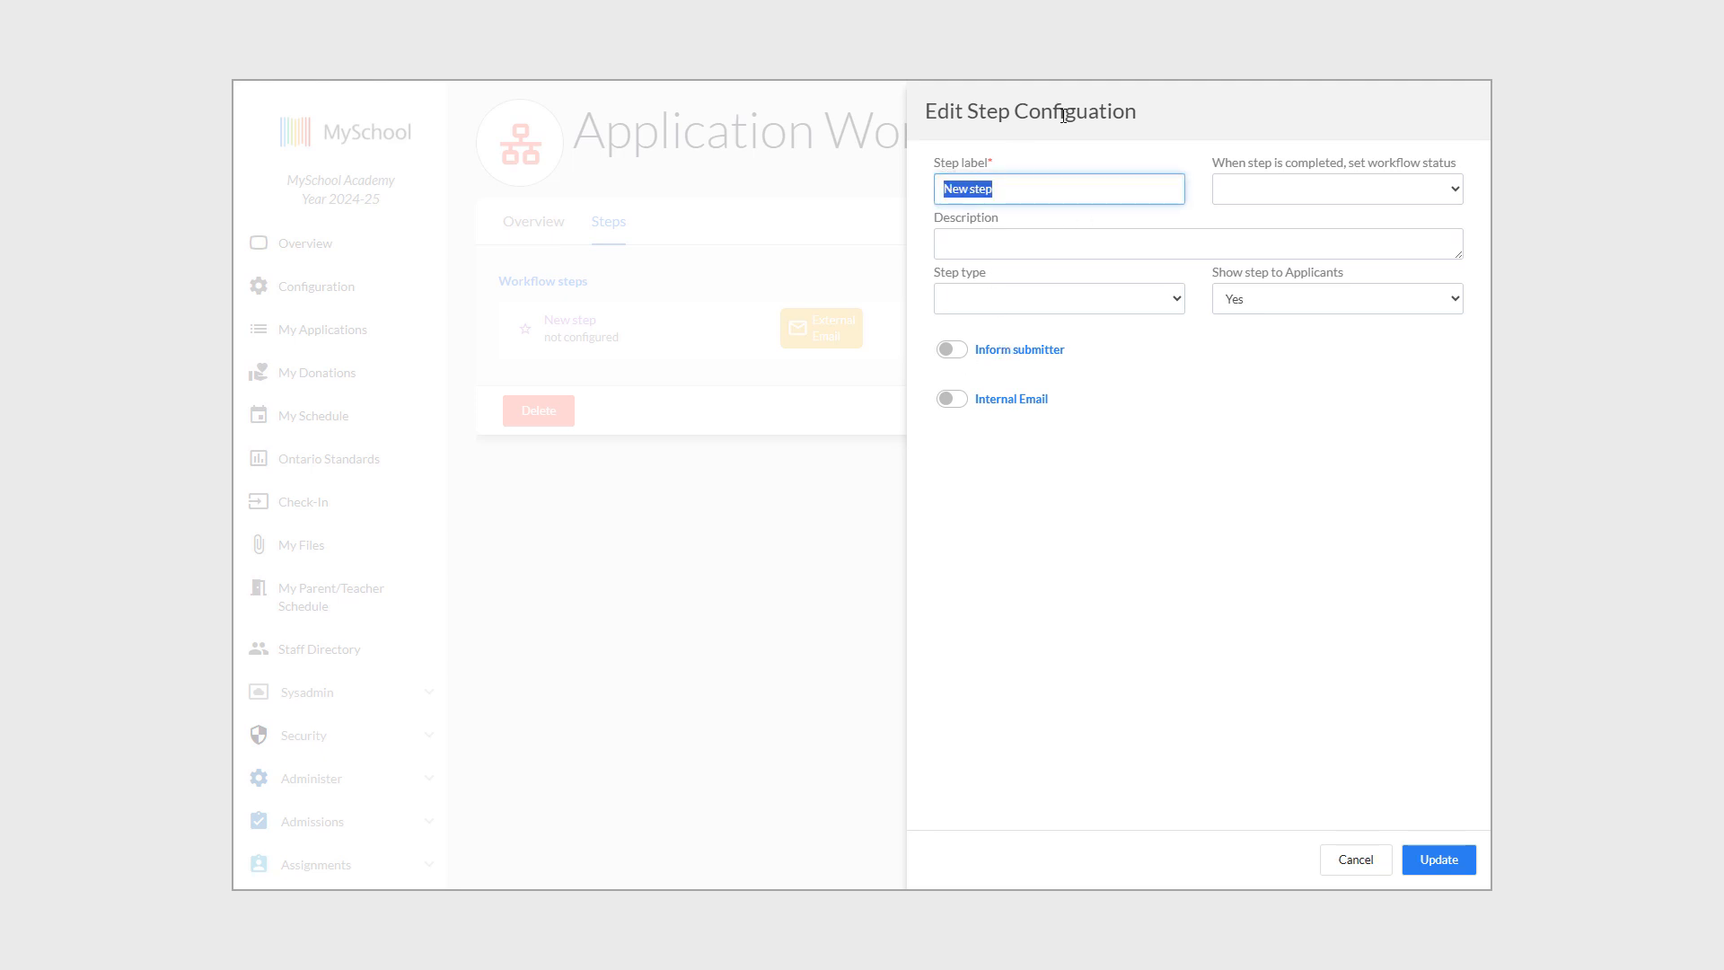
type("First application form")
left_click(1266, 189)
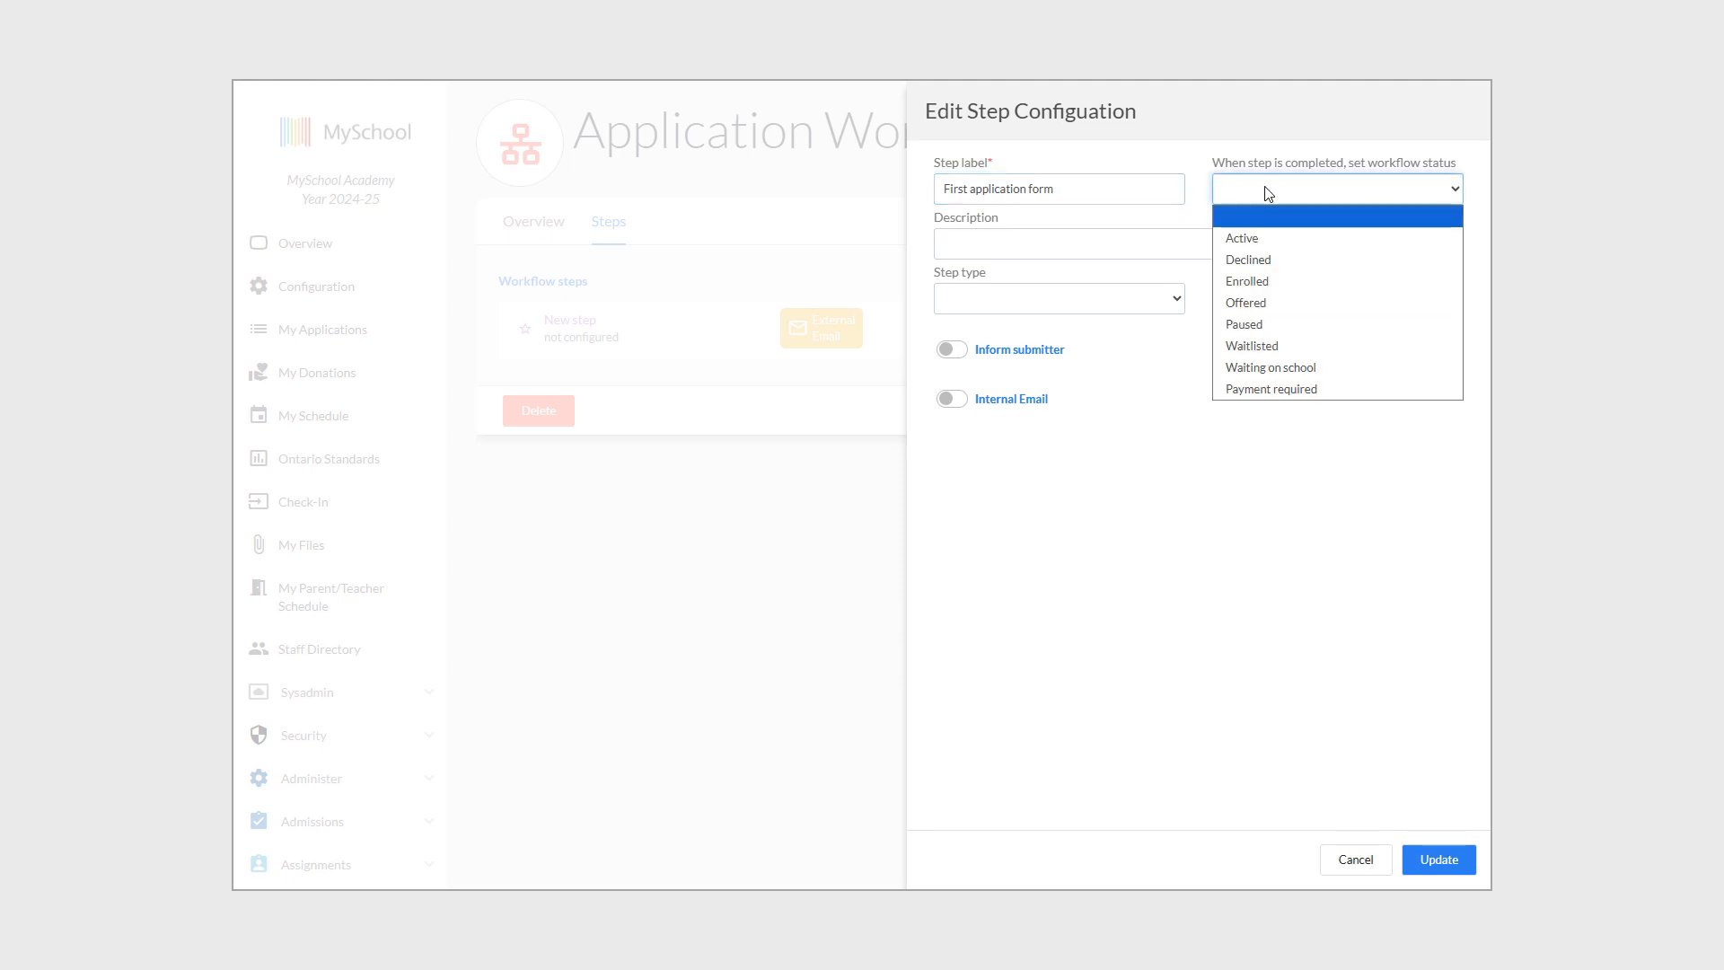
left_click(1326, 370)
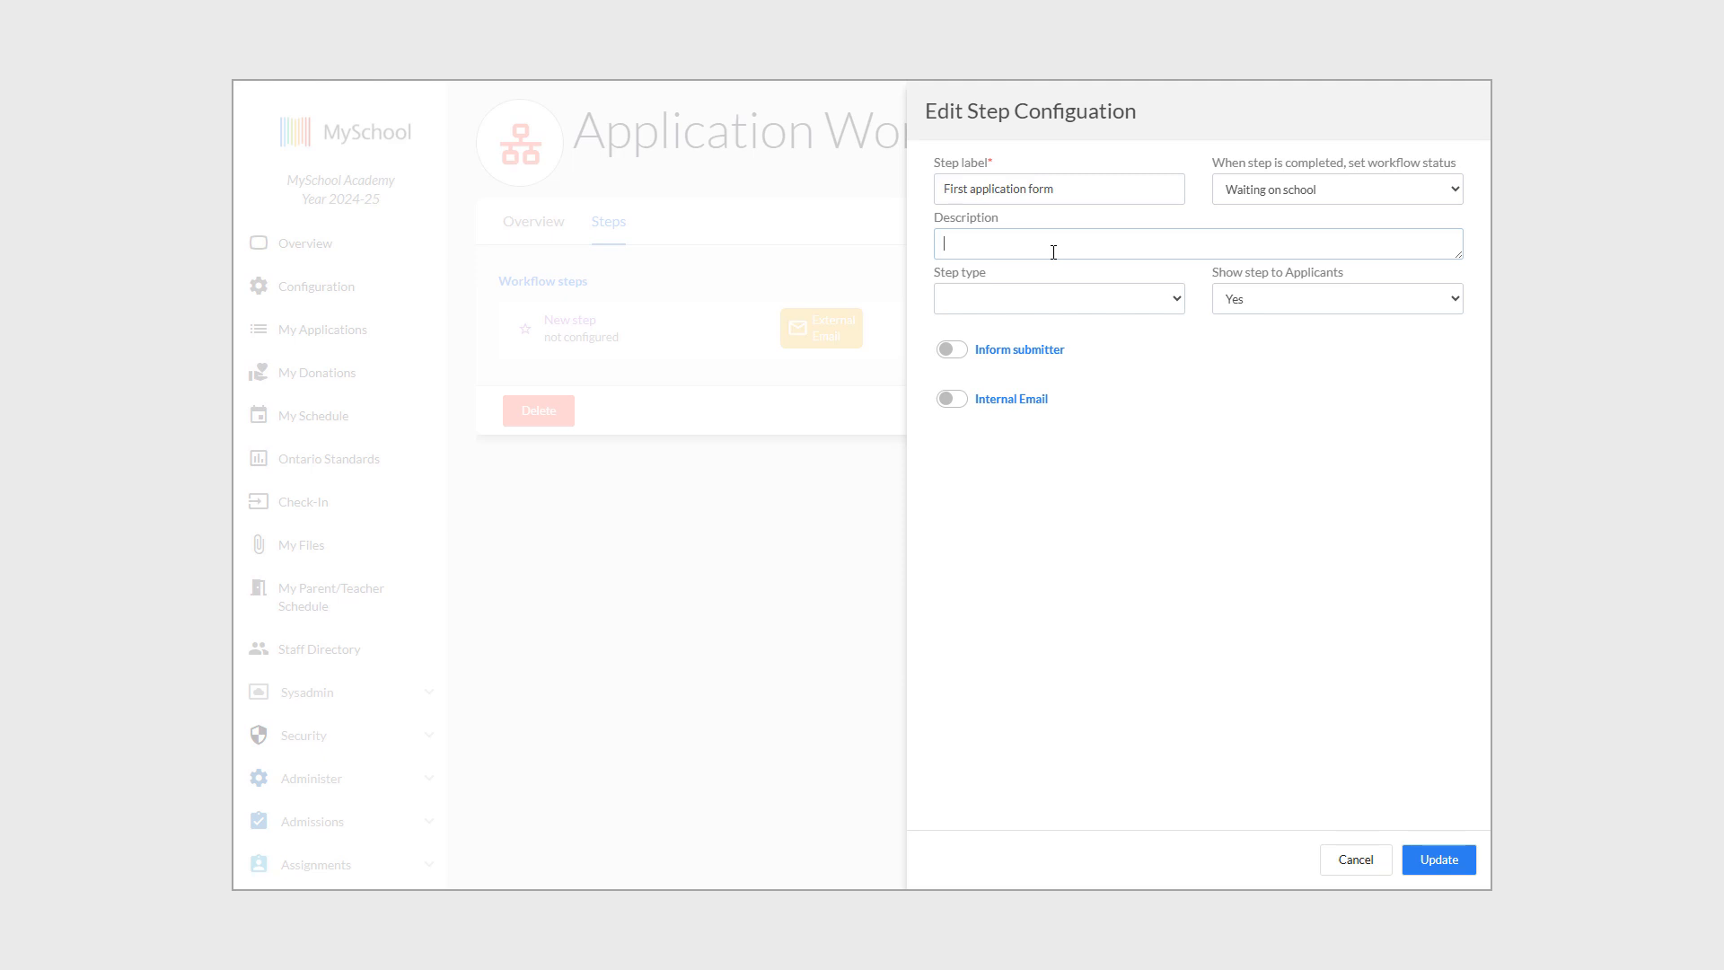
Describe it as 'This is used for internal purposes' and make it a Form (external) using Place holder.
type("This is used for internal purposes")
left_click(1091, 306)
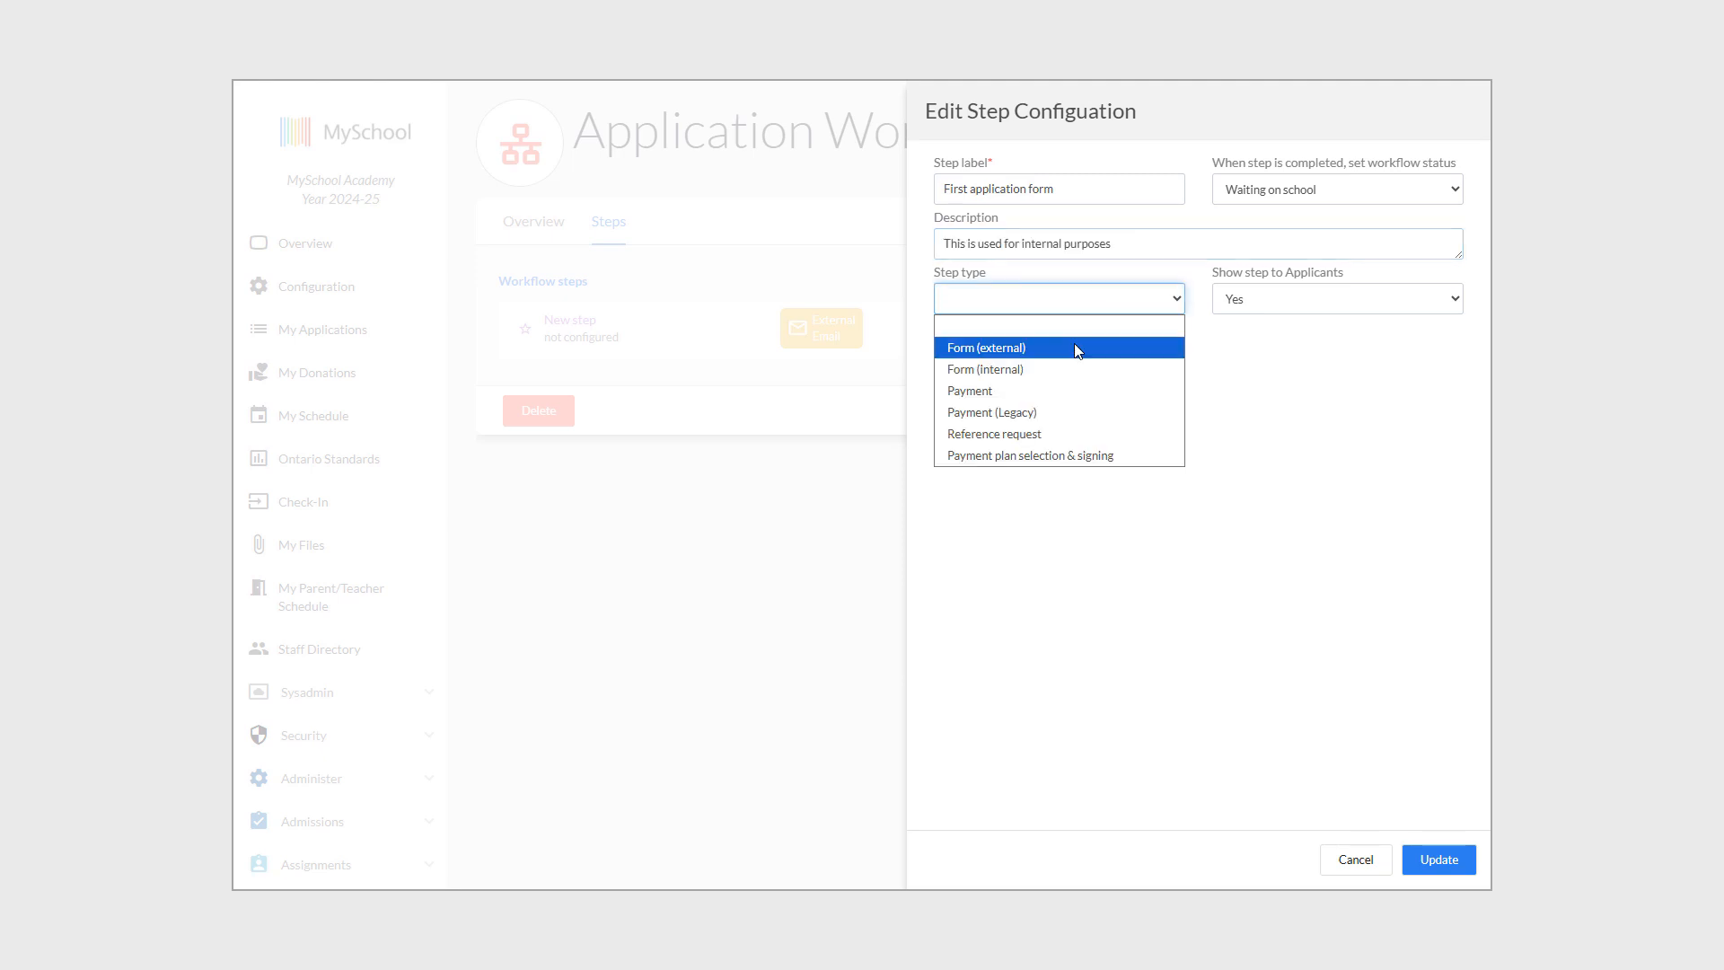
left_click(1077, 349)
left_click(1171, 353)
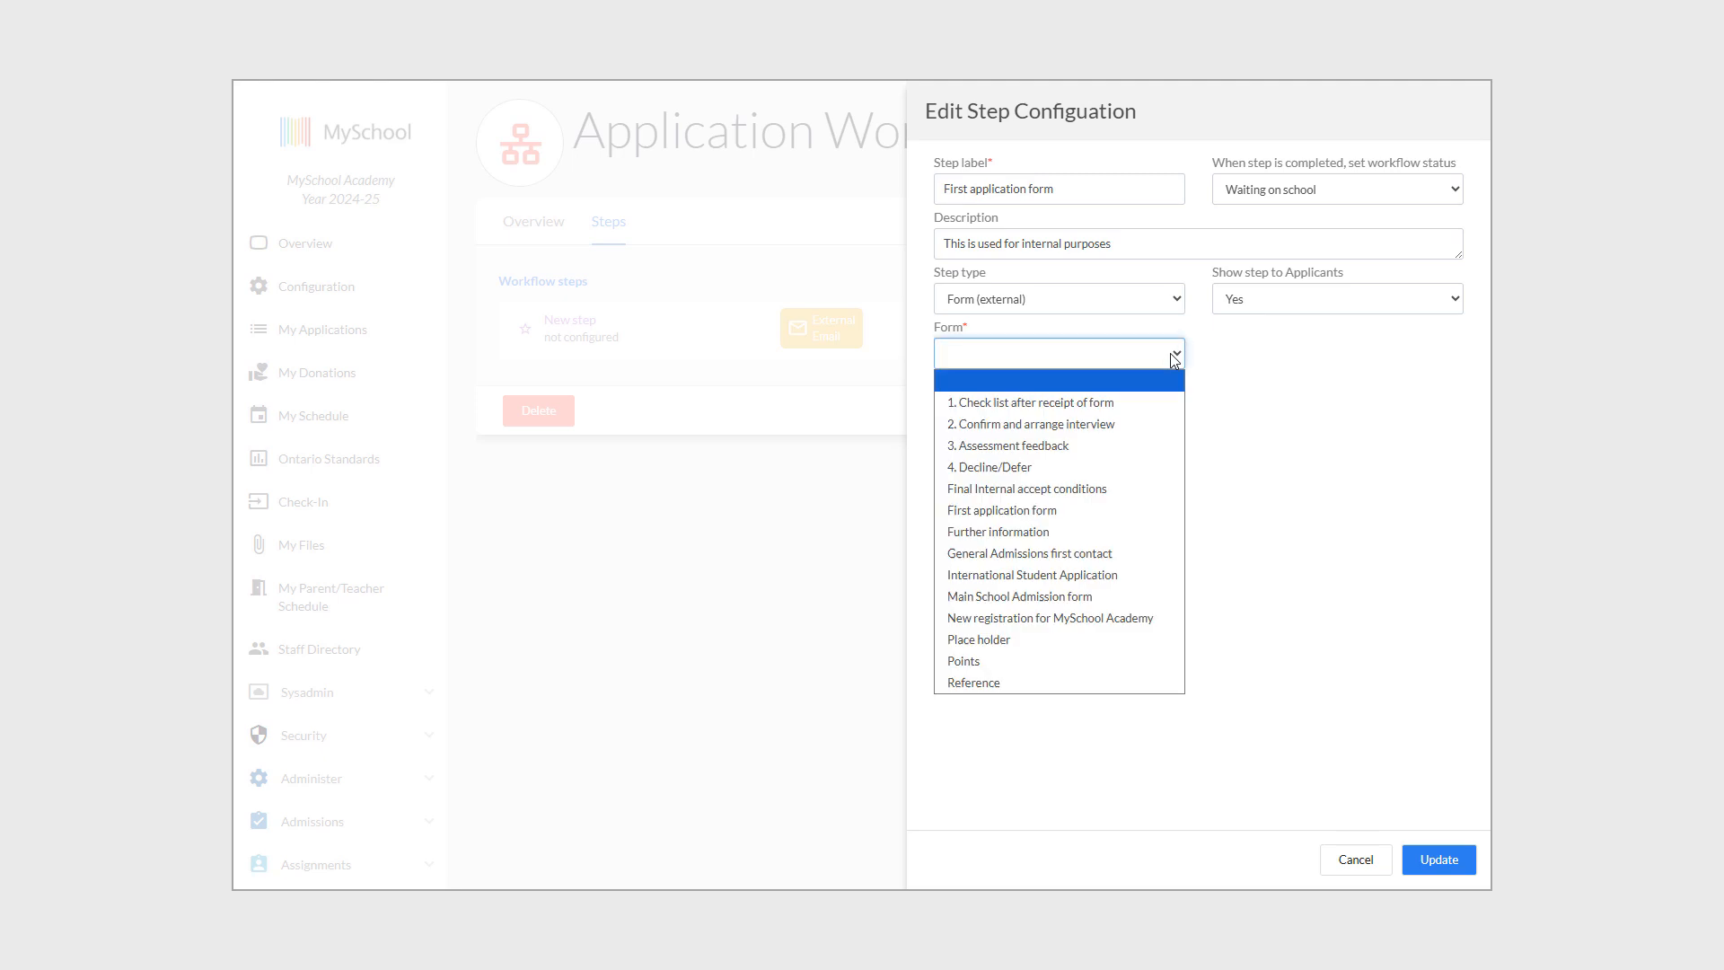
left_click(1012, 640)
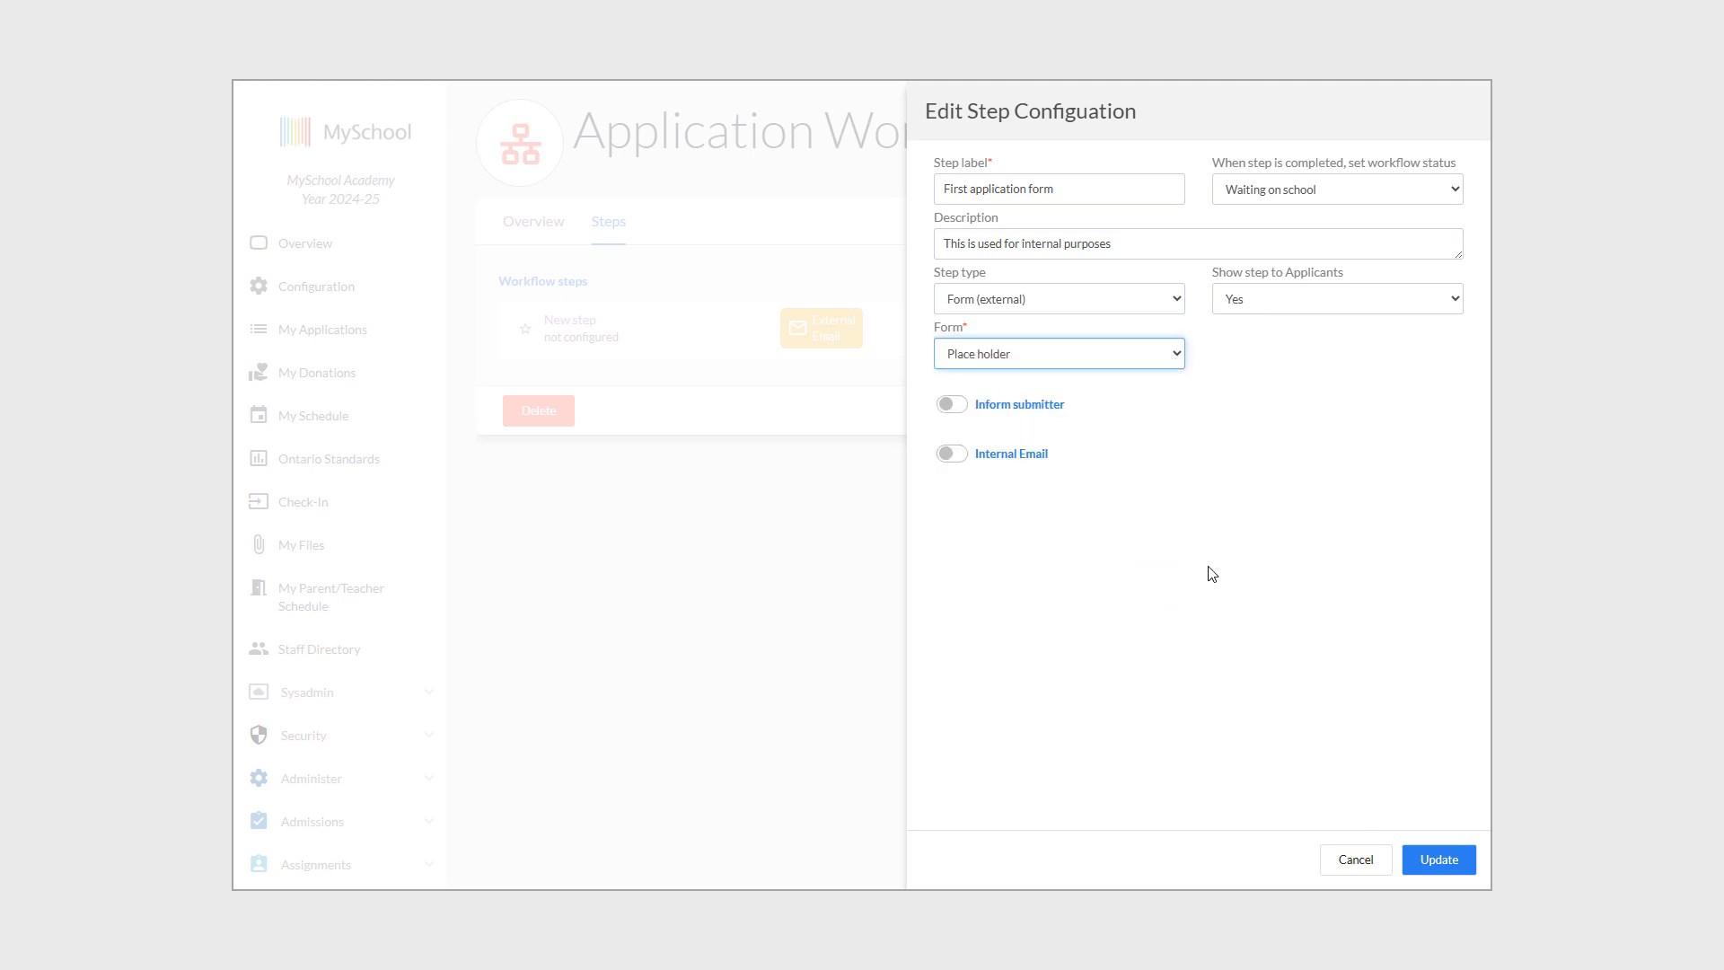
Enable the submitter email and insert [[USER_TITLE]] and [[USER_LAST_NAME]] tags after 'Dear'.
left_click(962, 408)
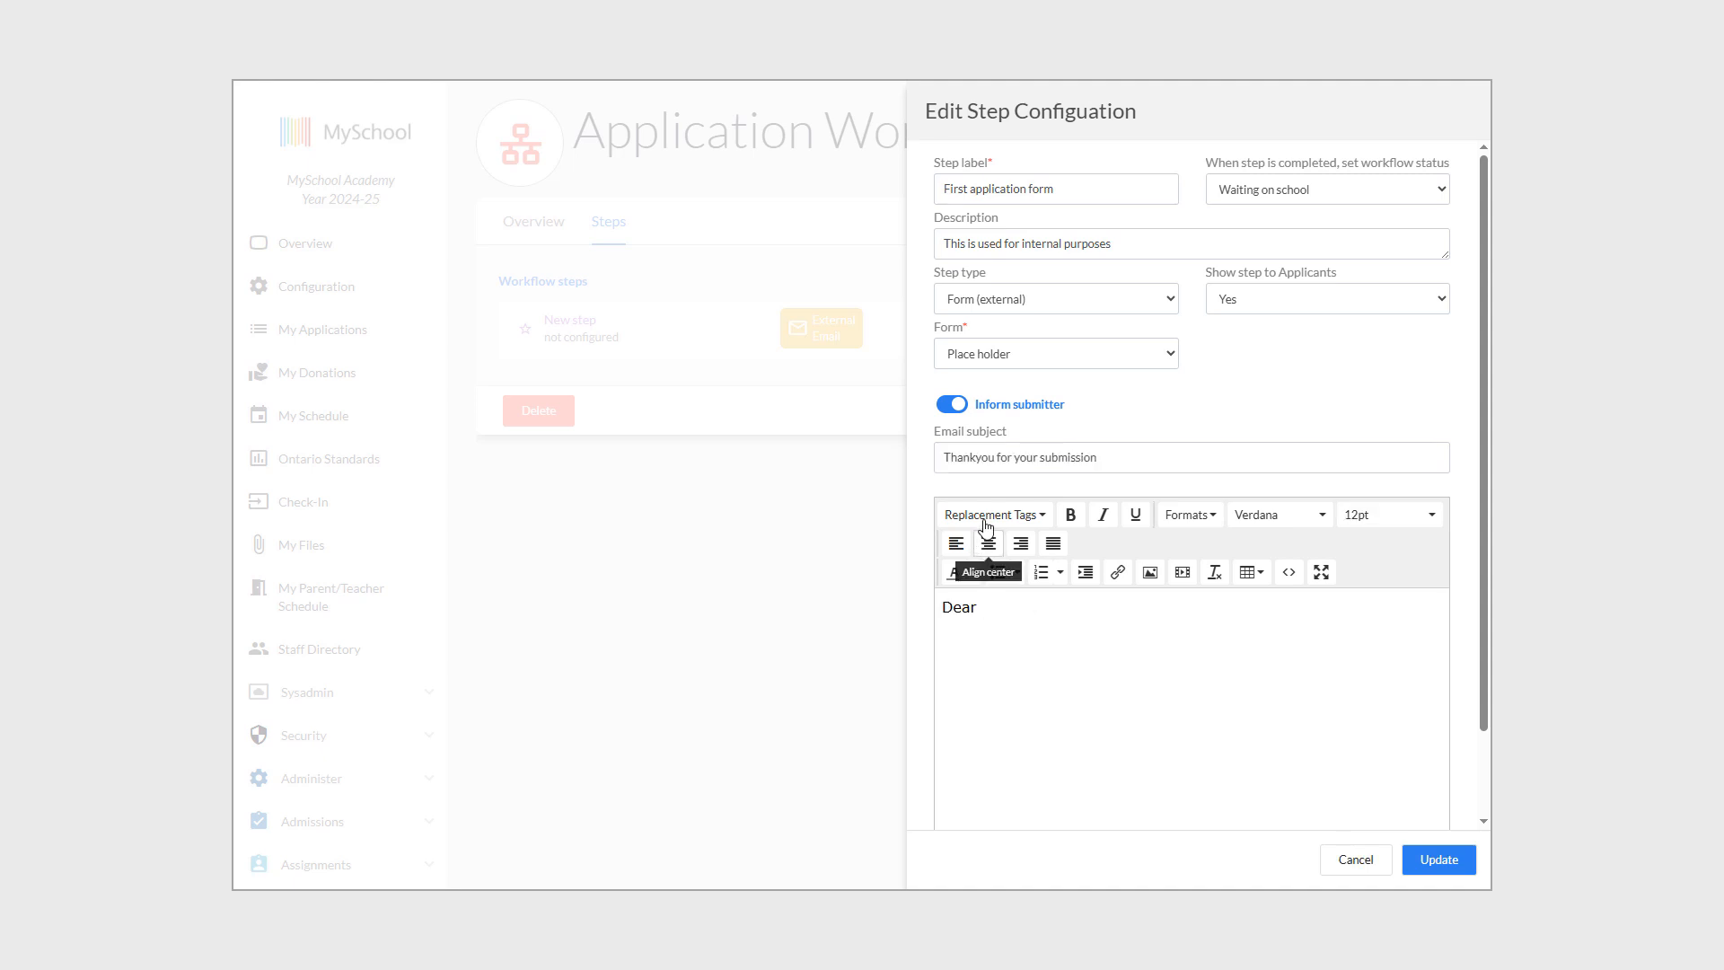
left_click(988, 519)
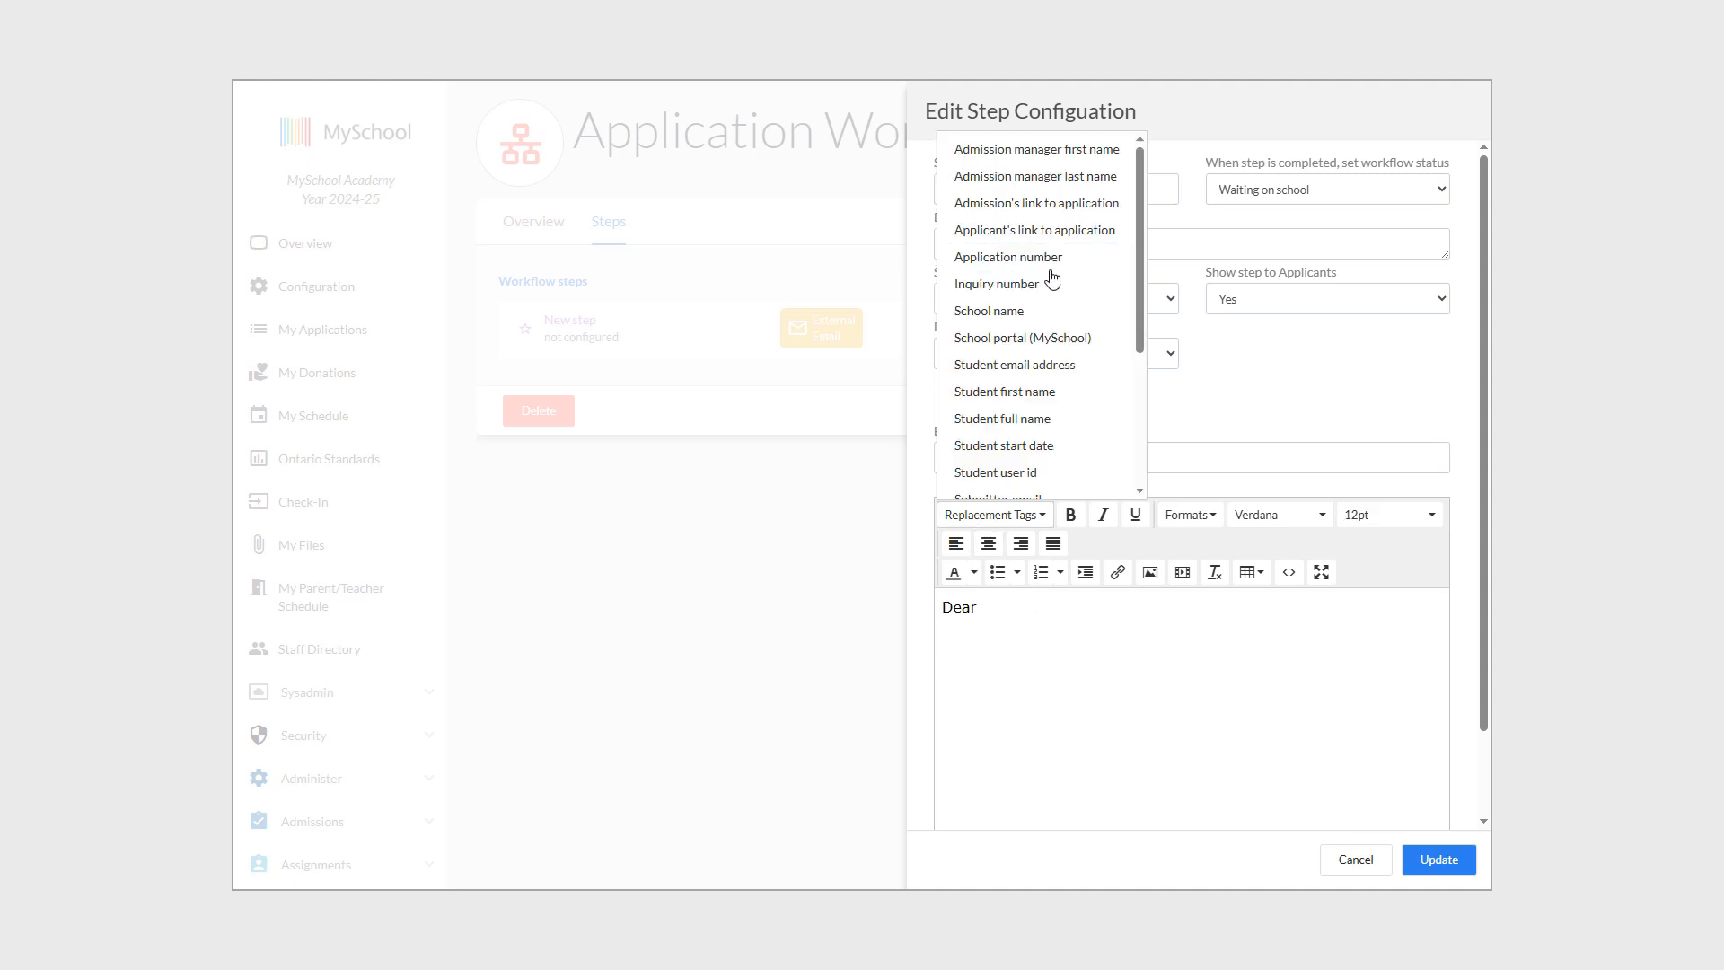
scroll(1030, 332, "down", 2)
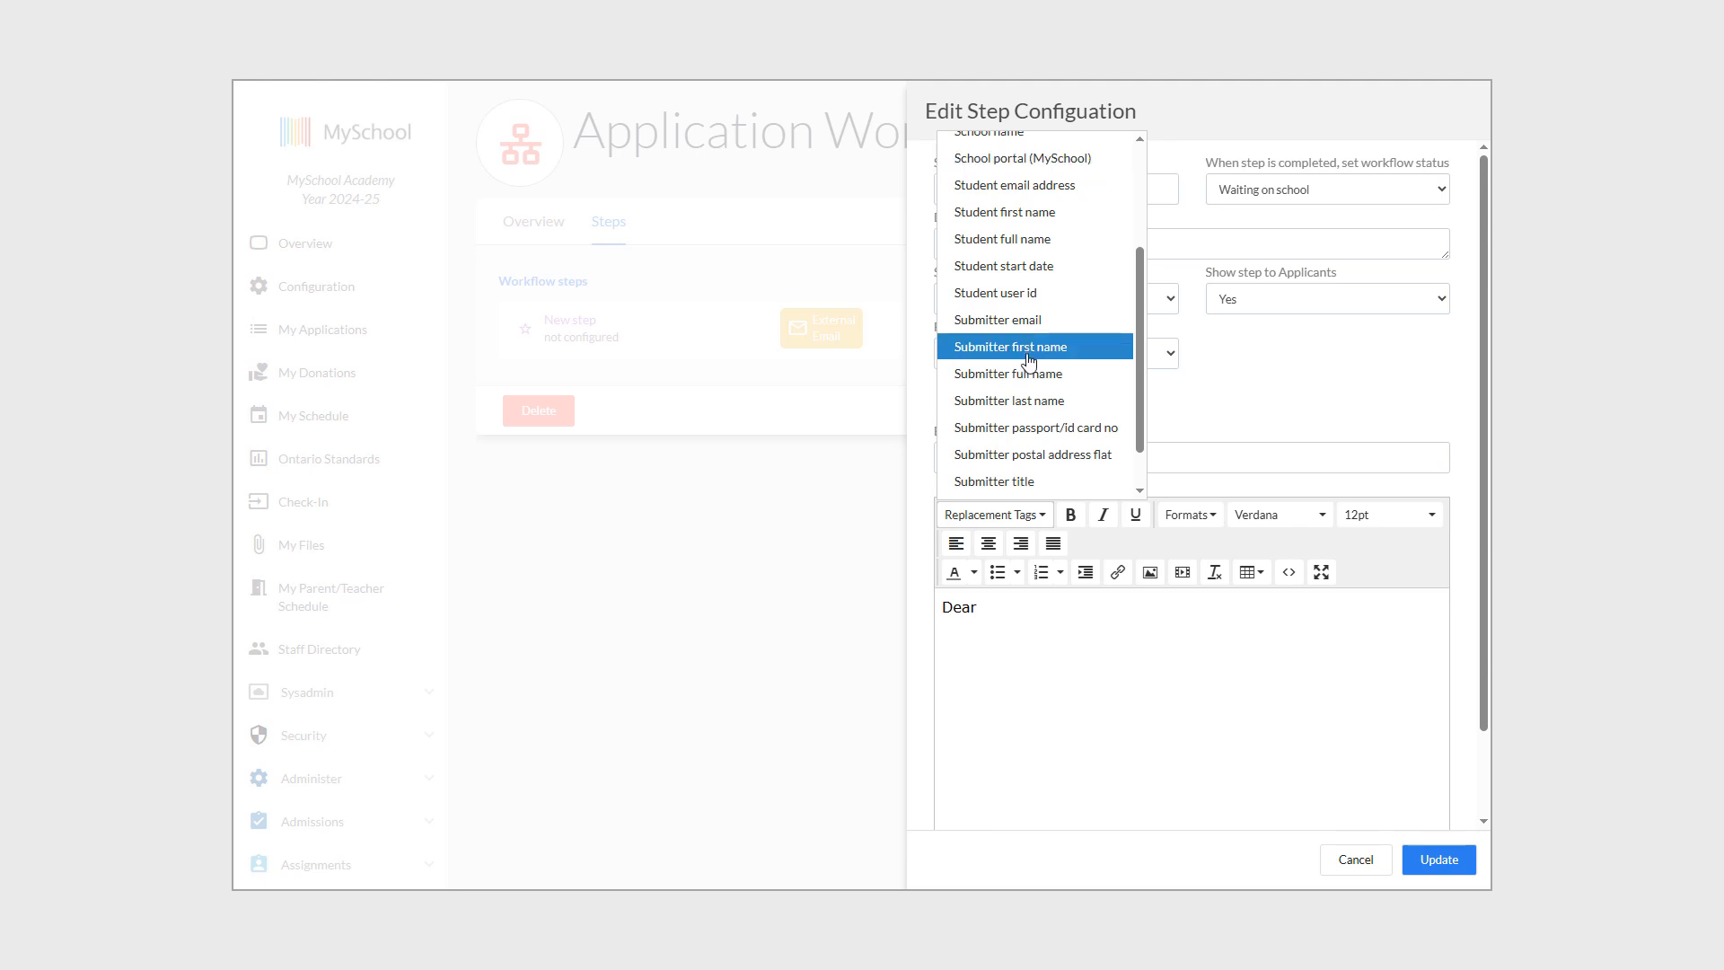
left_click(1025, 482)
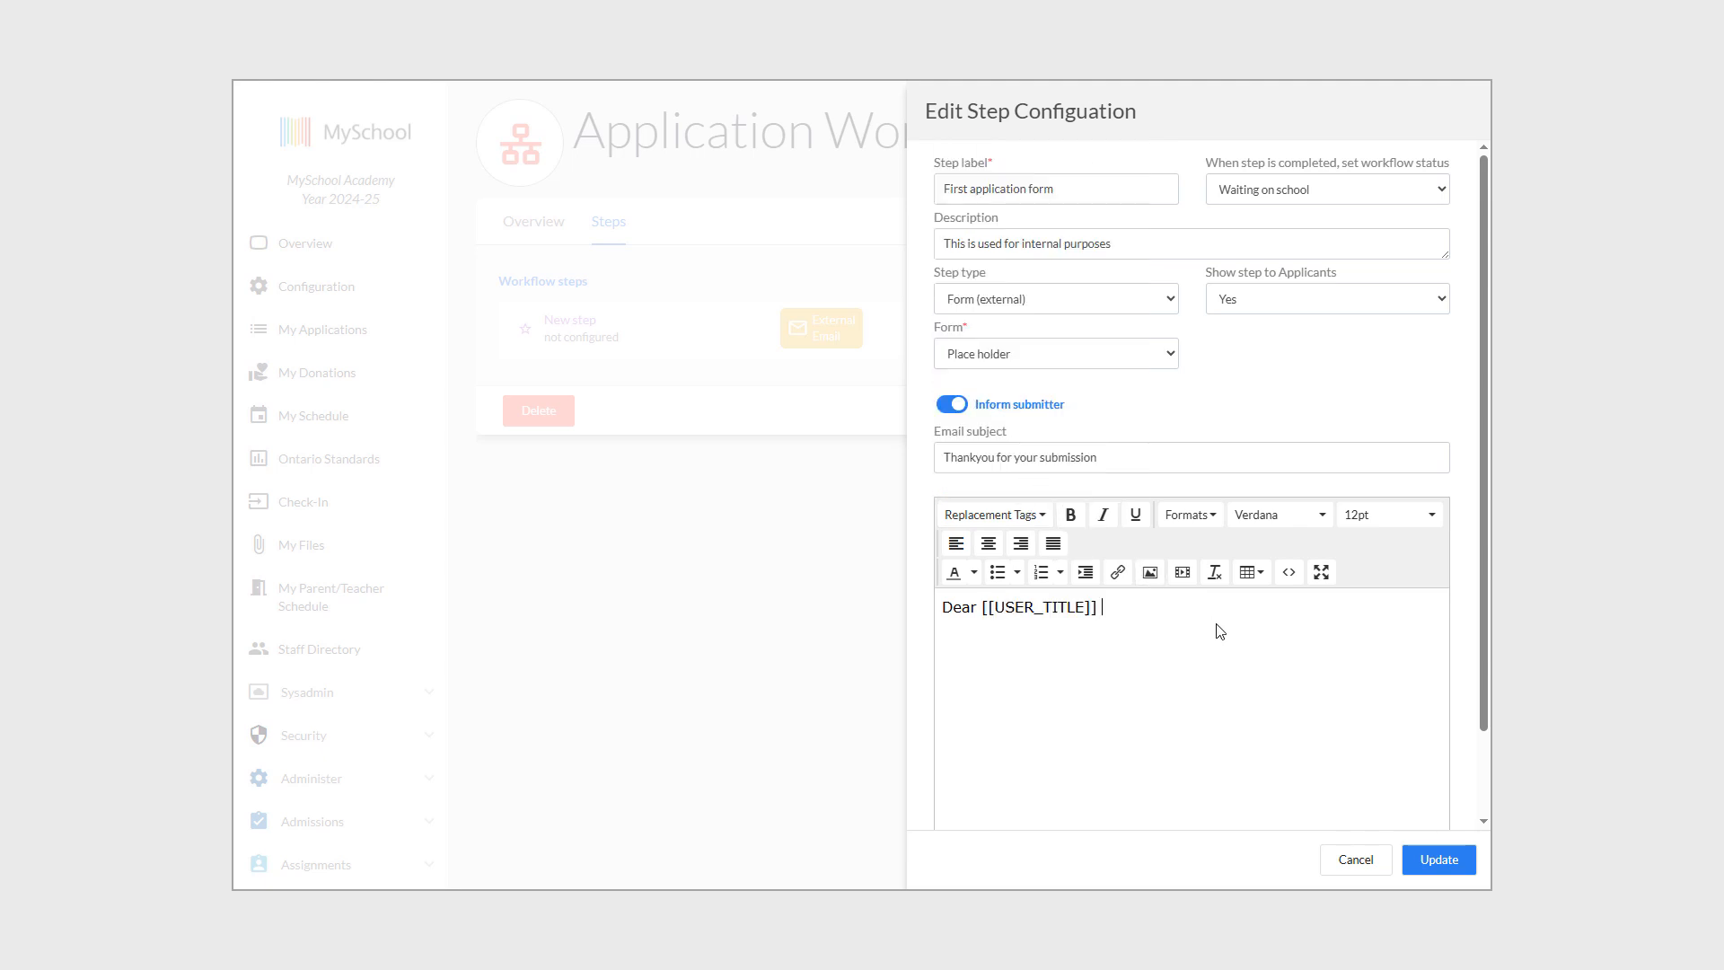
left_click(1035, 525)
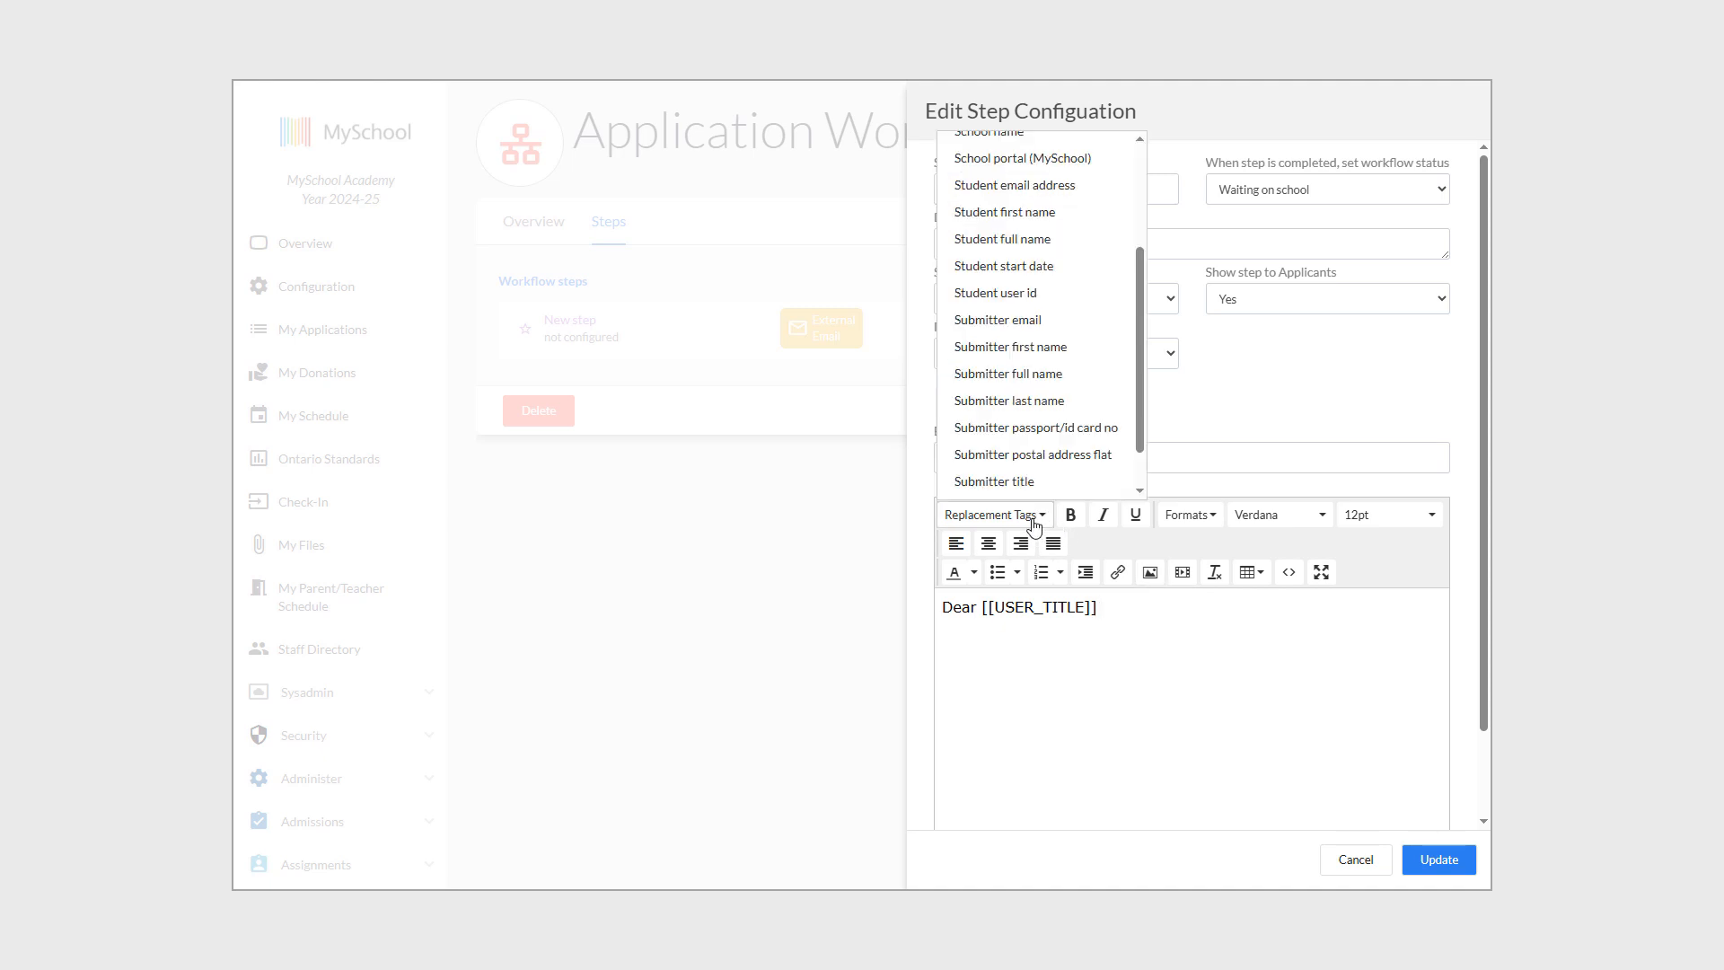
scroll(1033, 351, "down", 1)
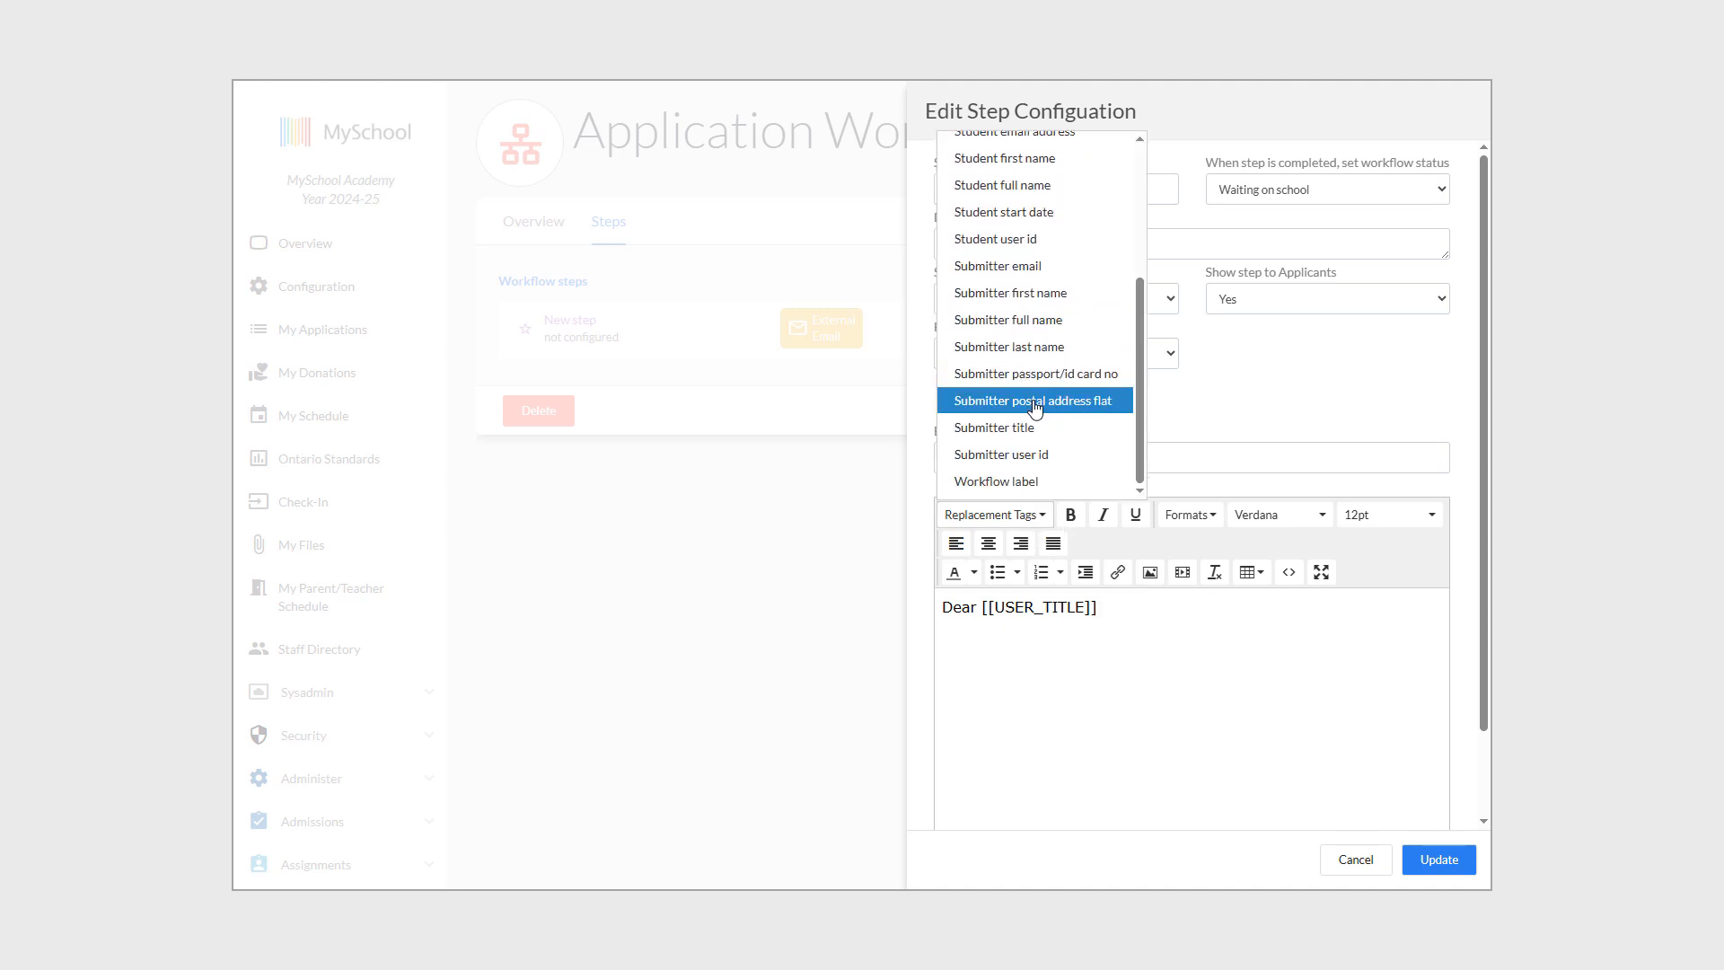
left_click(1051, 358)
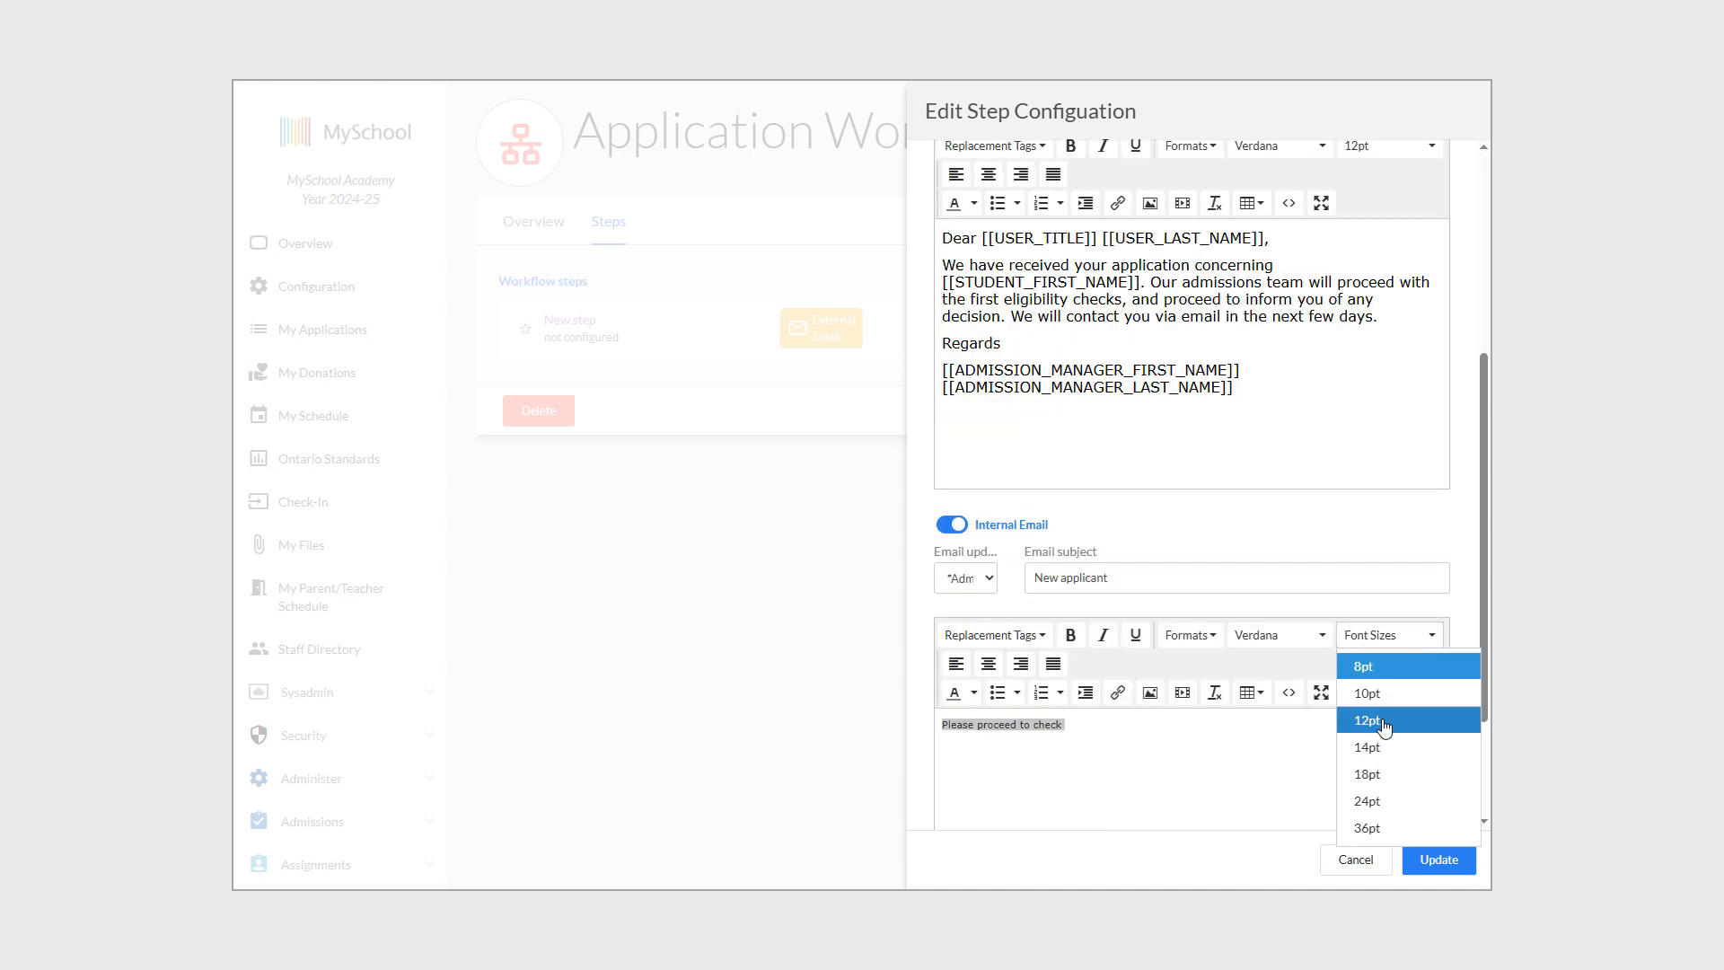
Set the internal email text to 12pt, add the Admission's link to application tag, and save the step.
left_click(1378, 721)
left_click(1122, 730)
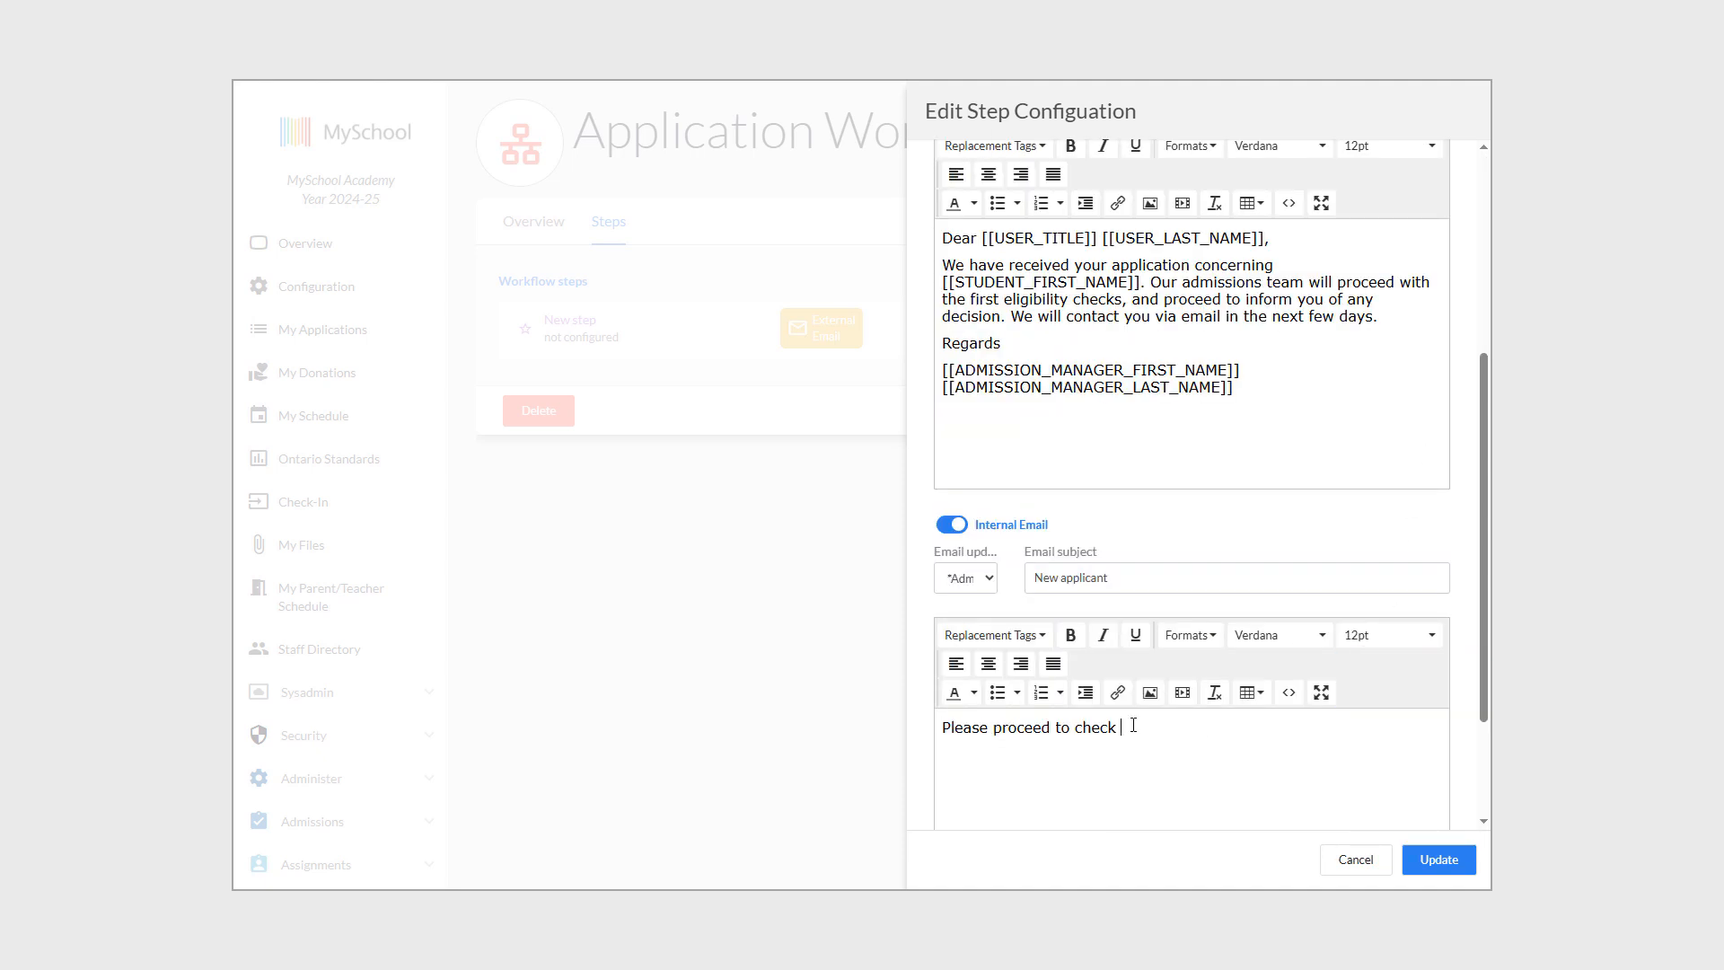
left_click(1045, 635)
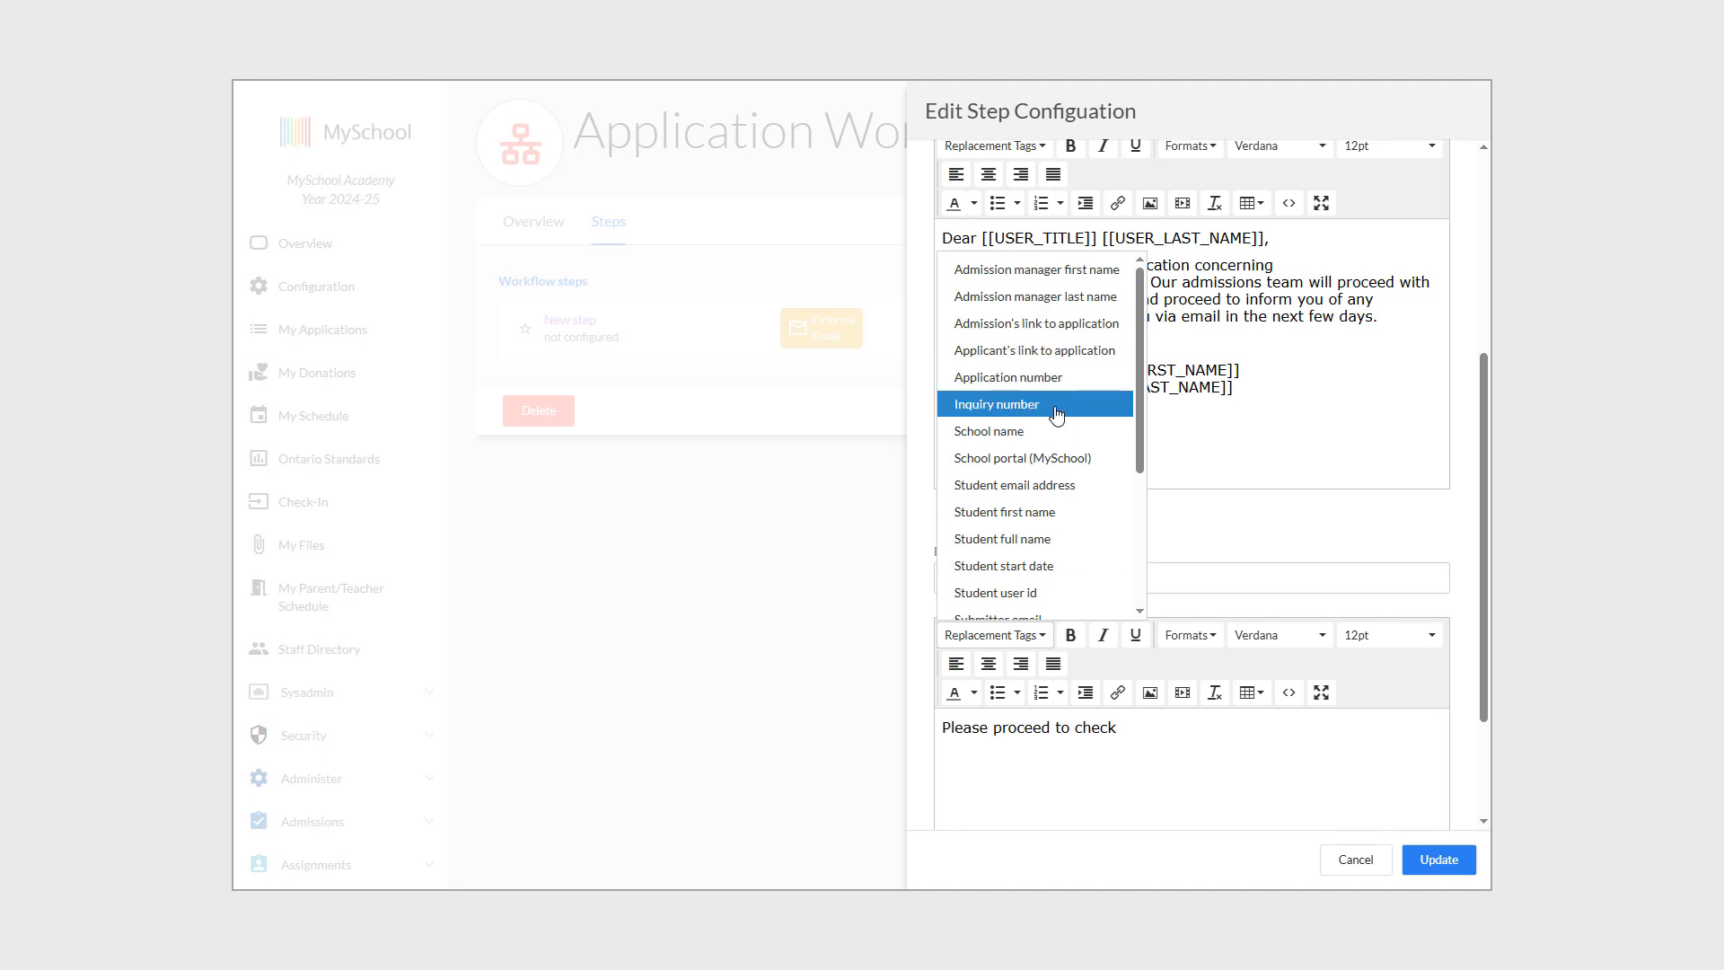
left_click(1061, 334)
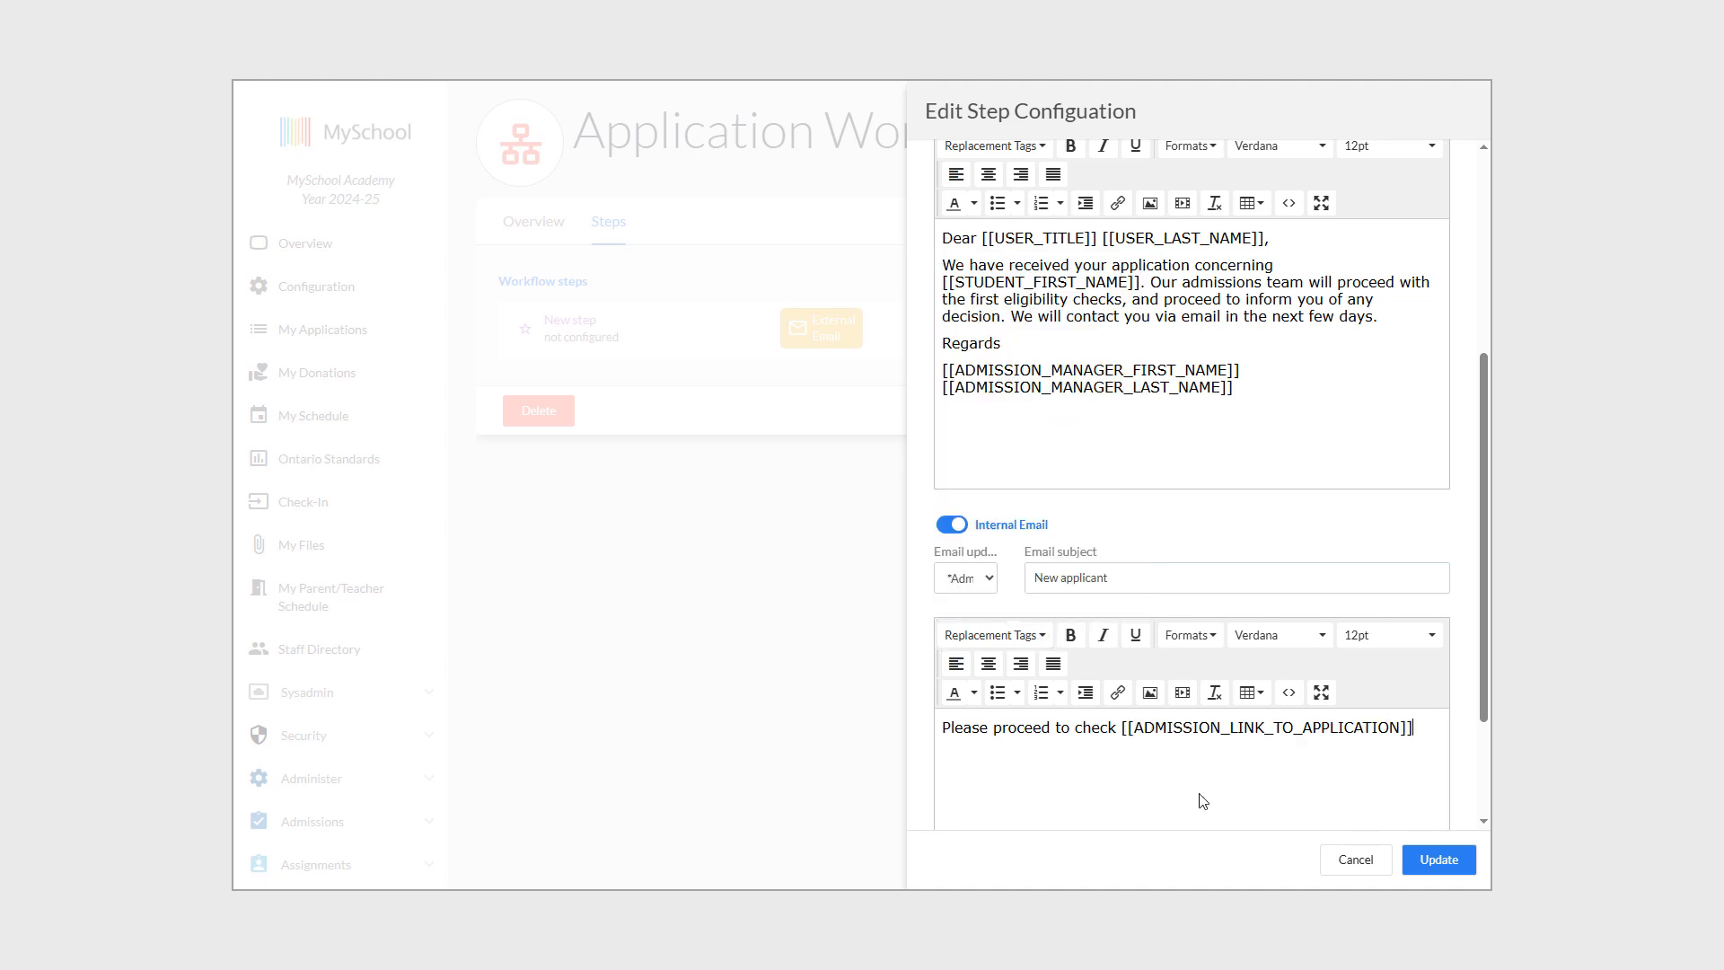
left_click(1459, 863)
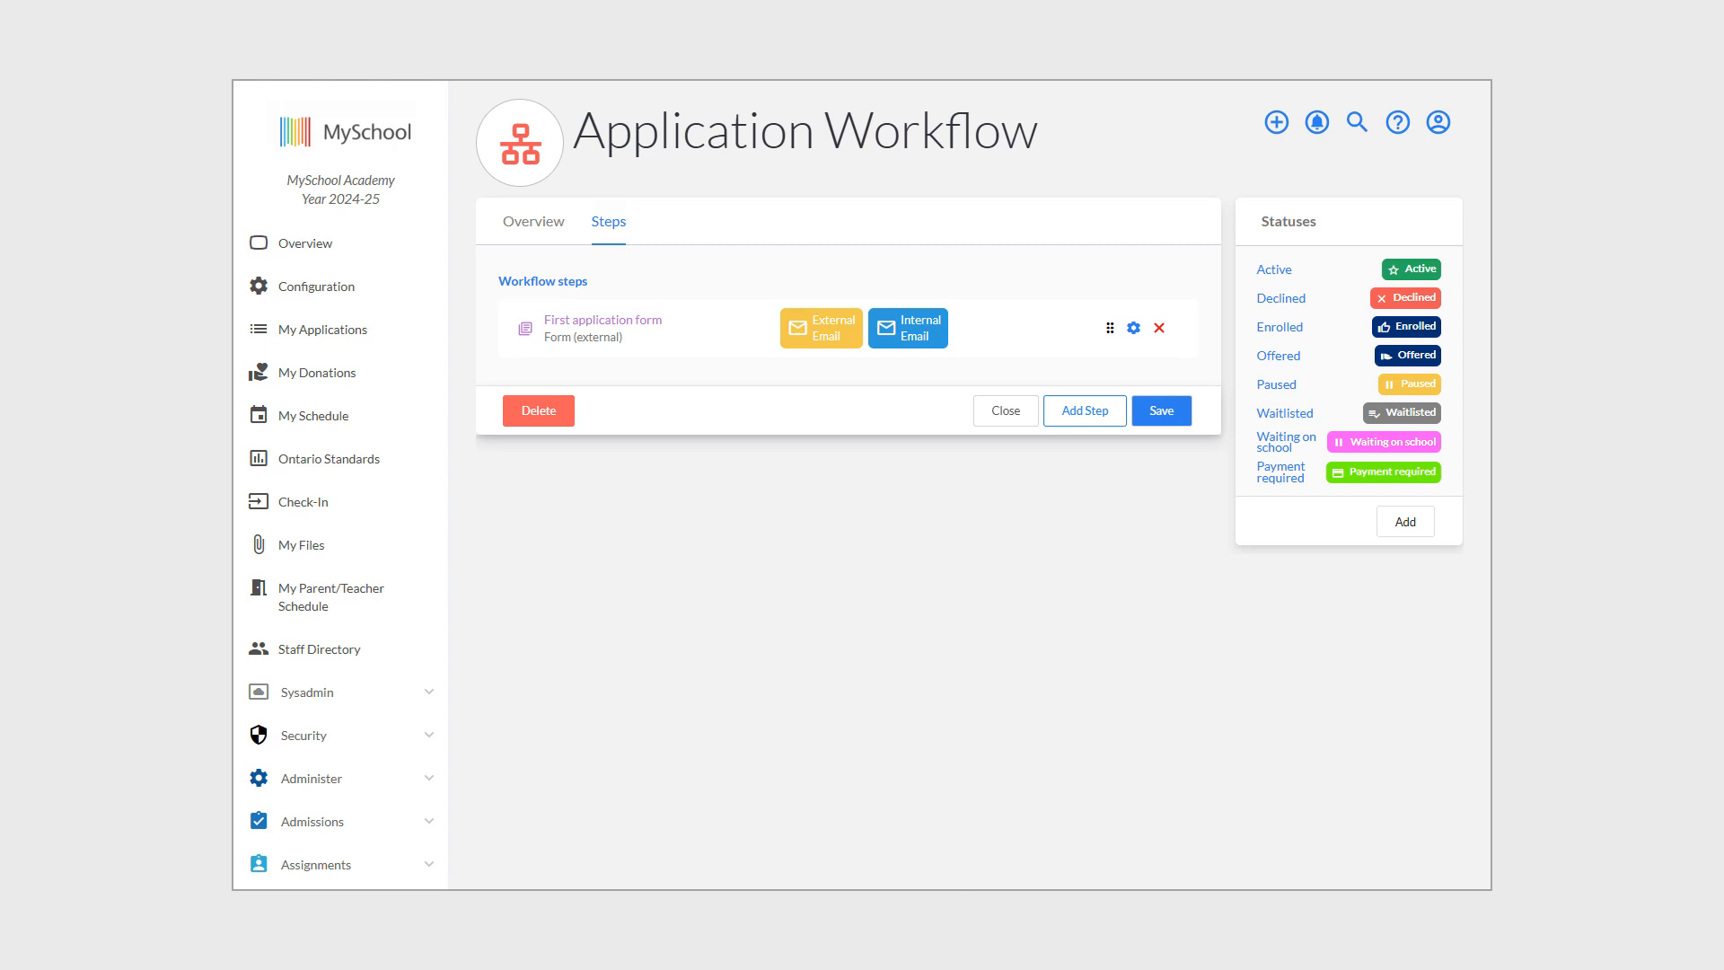
Add a new step labelled 'Internal eligibility' with completion status Payment required.
left_click(1085, 413)
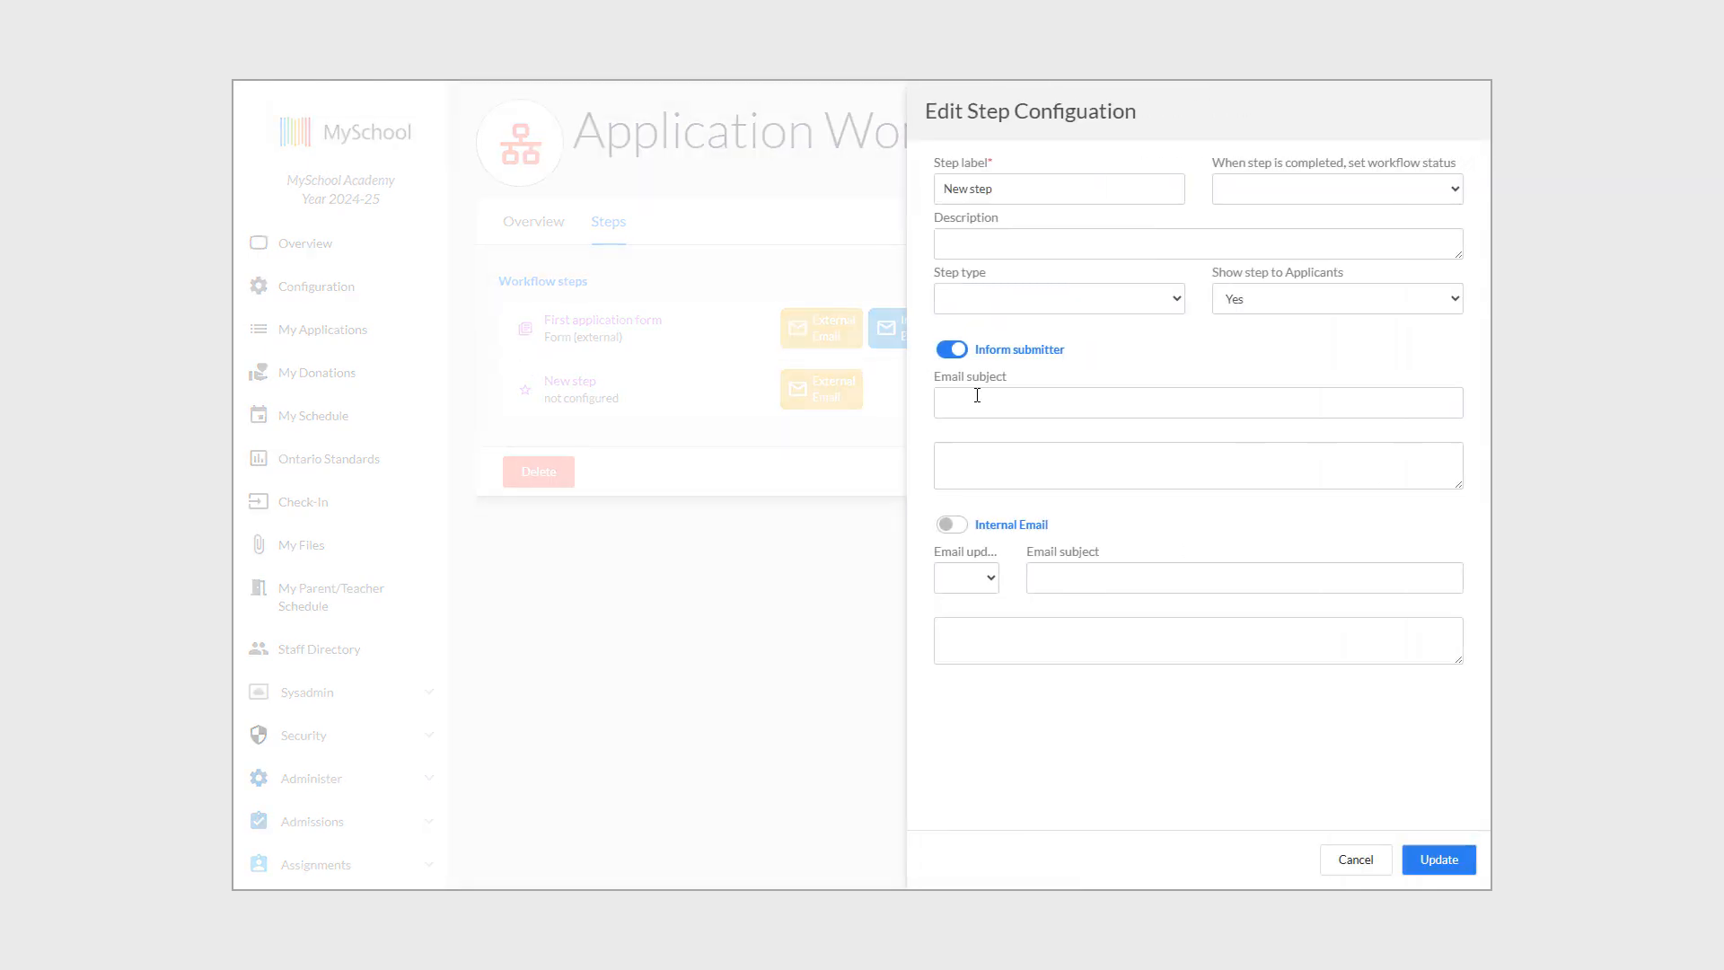
left_click_drag(994, 188, 942, 187)
type("Internal elli")
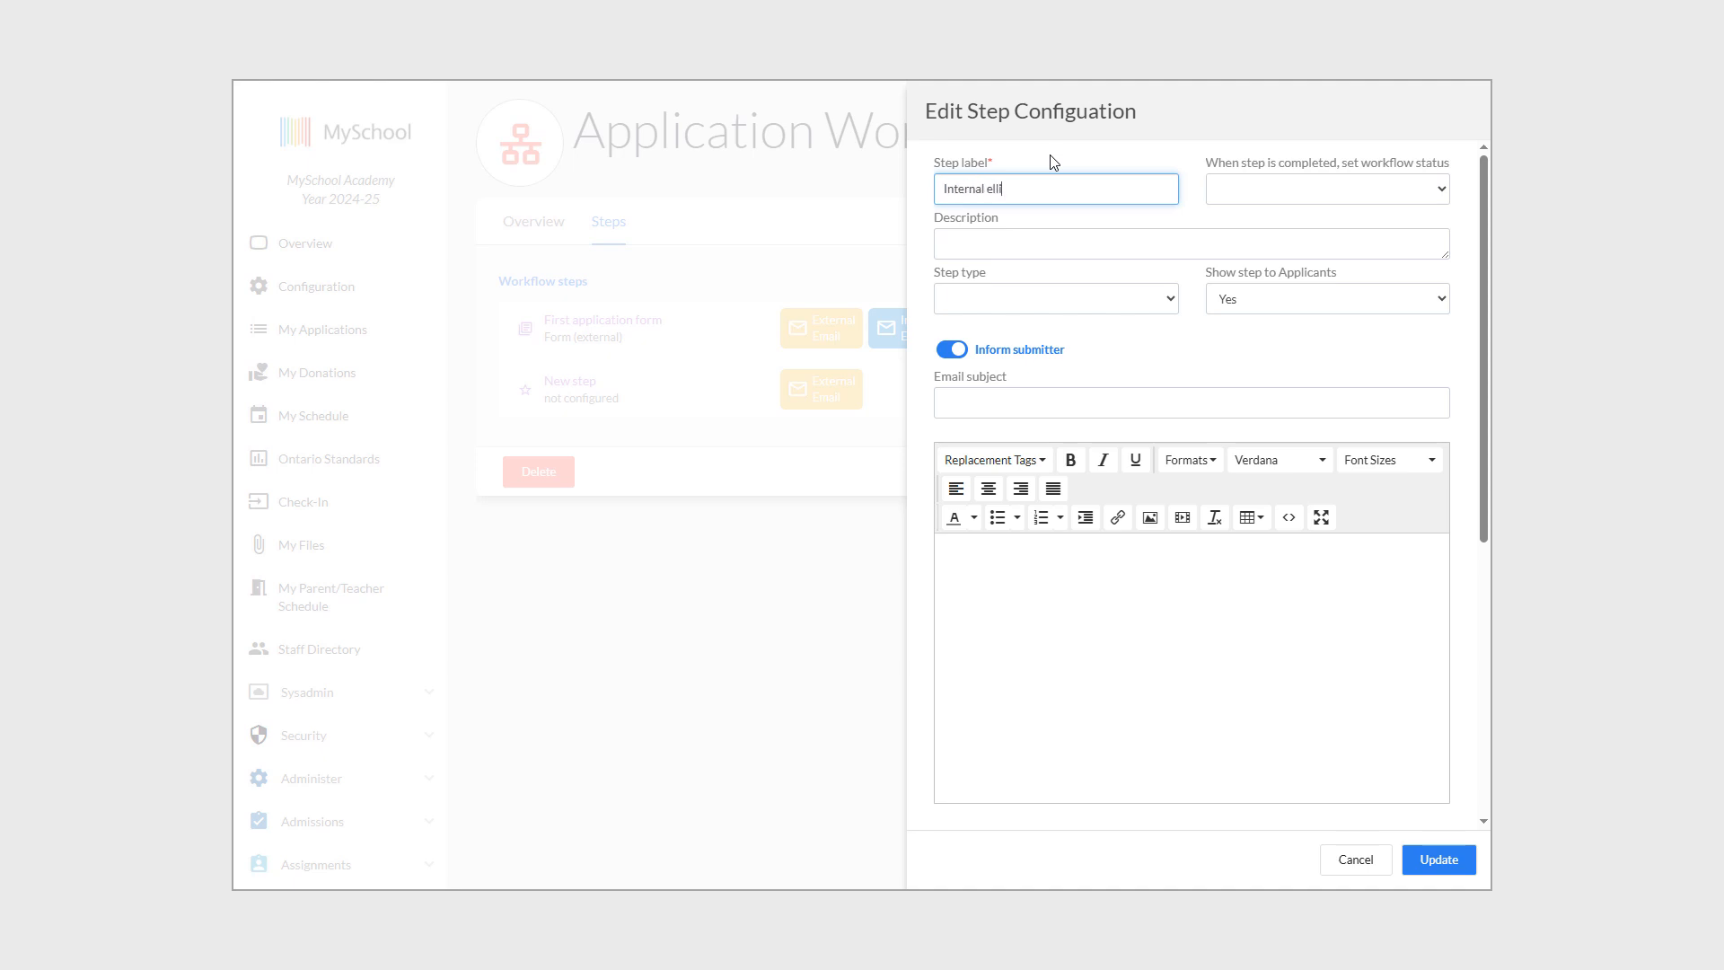
type("gibility")
right_click(1015, 188)
left_click(1139, 200)
left_click(1312, 192)
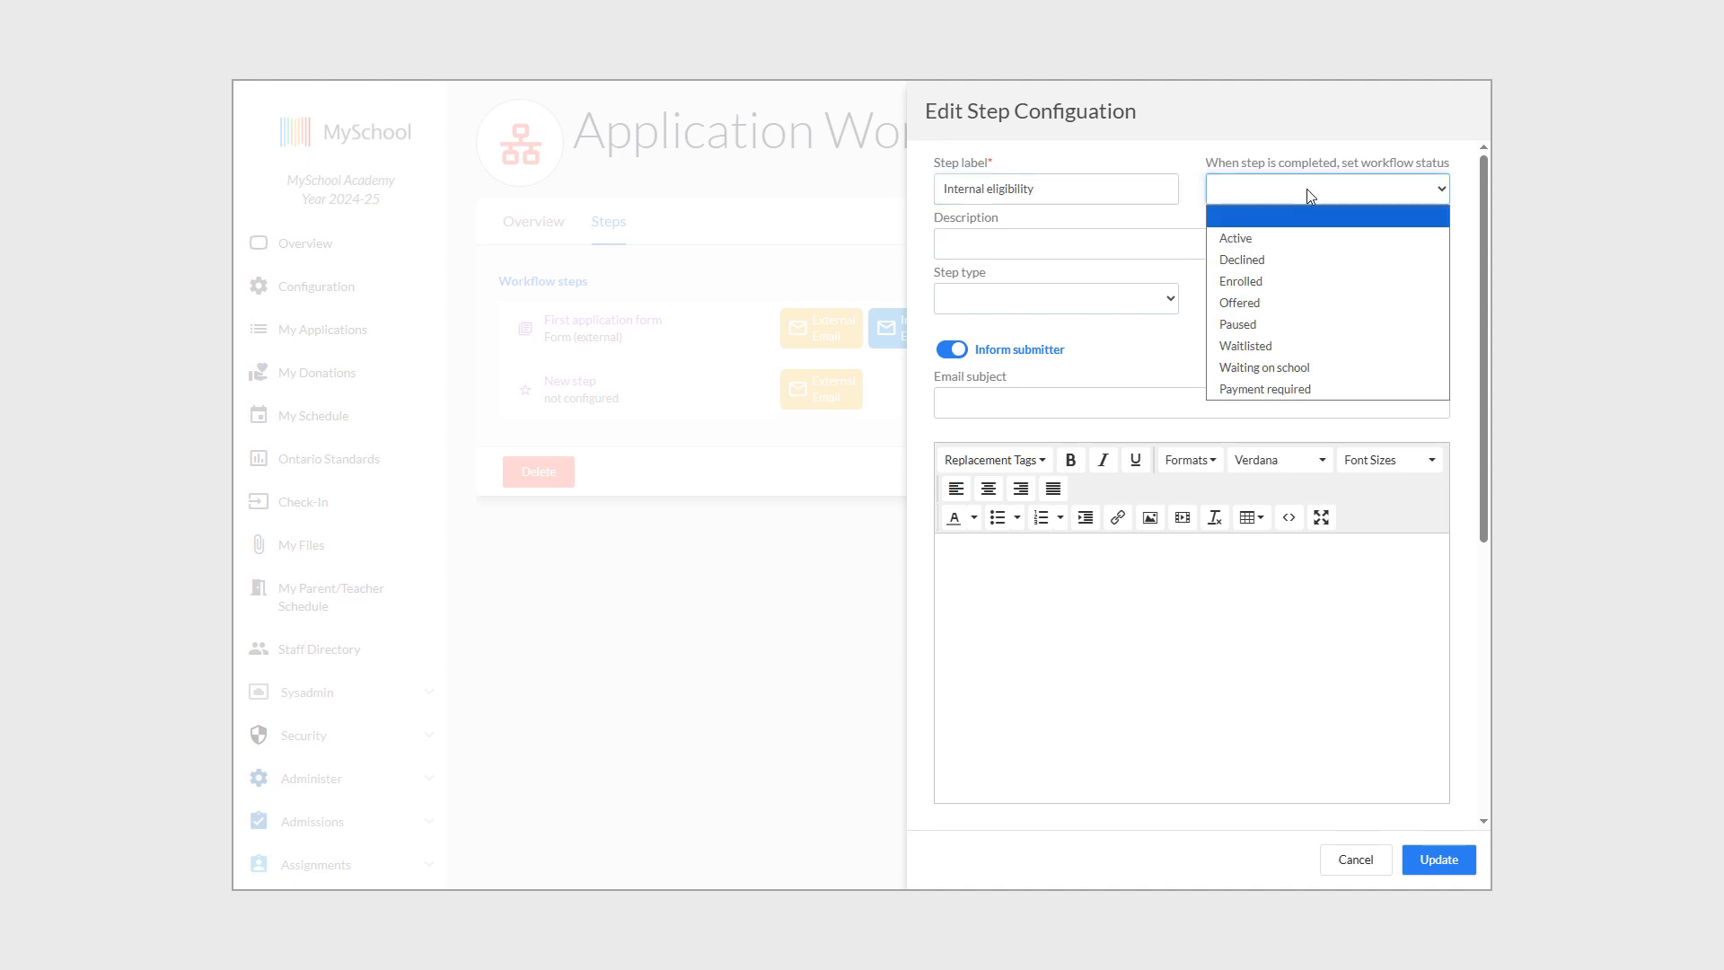
left_click(1309, 389)
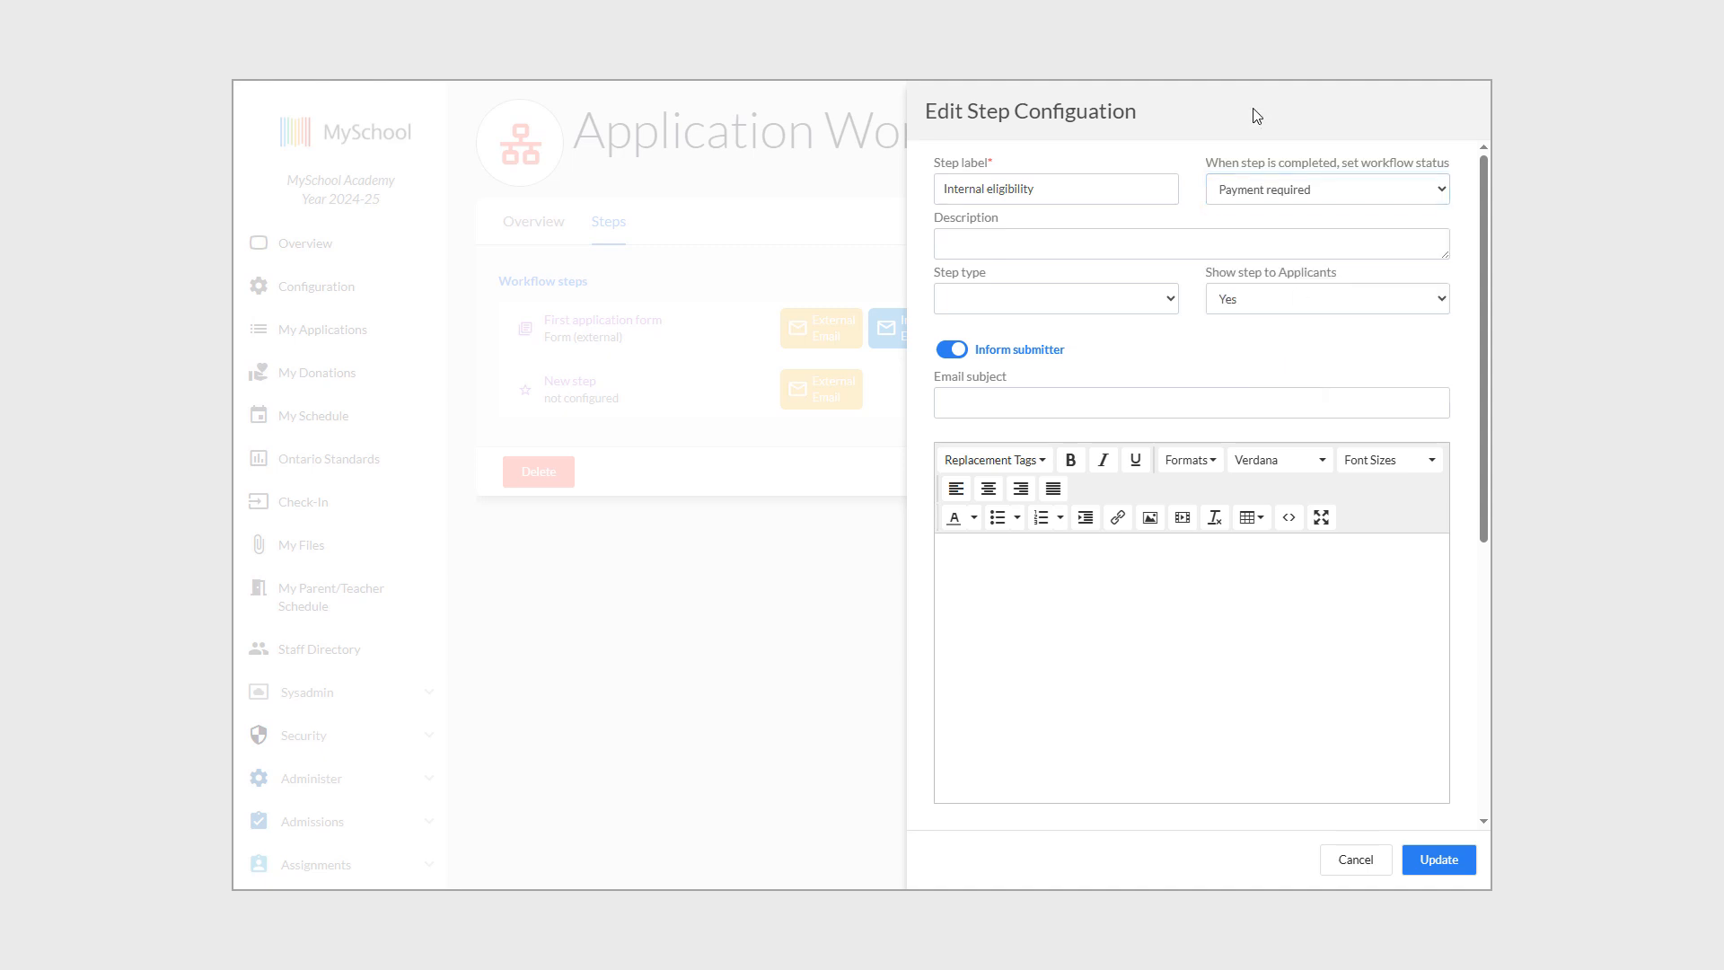
Make it a Form (internal) step using the Place holder form, hidden from applicants.
left_click(1118, 303)
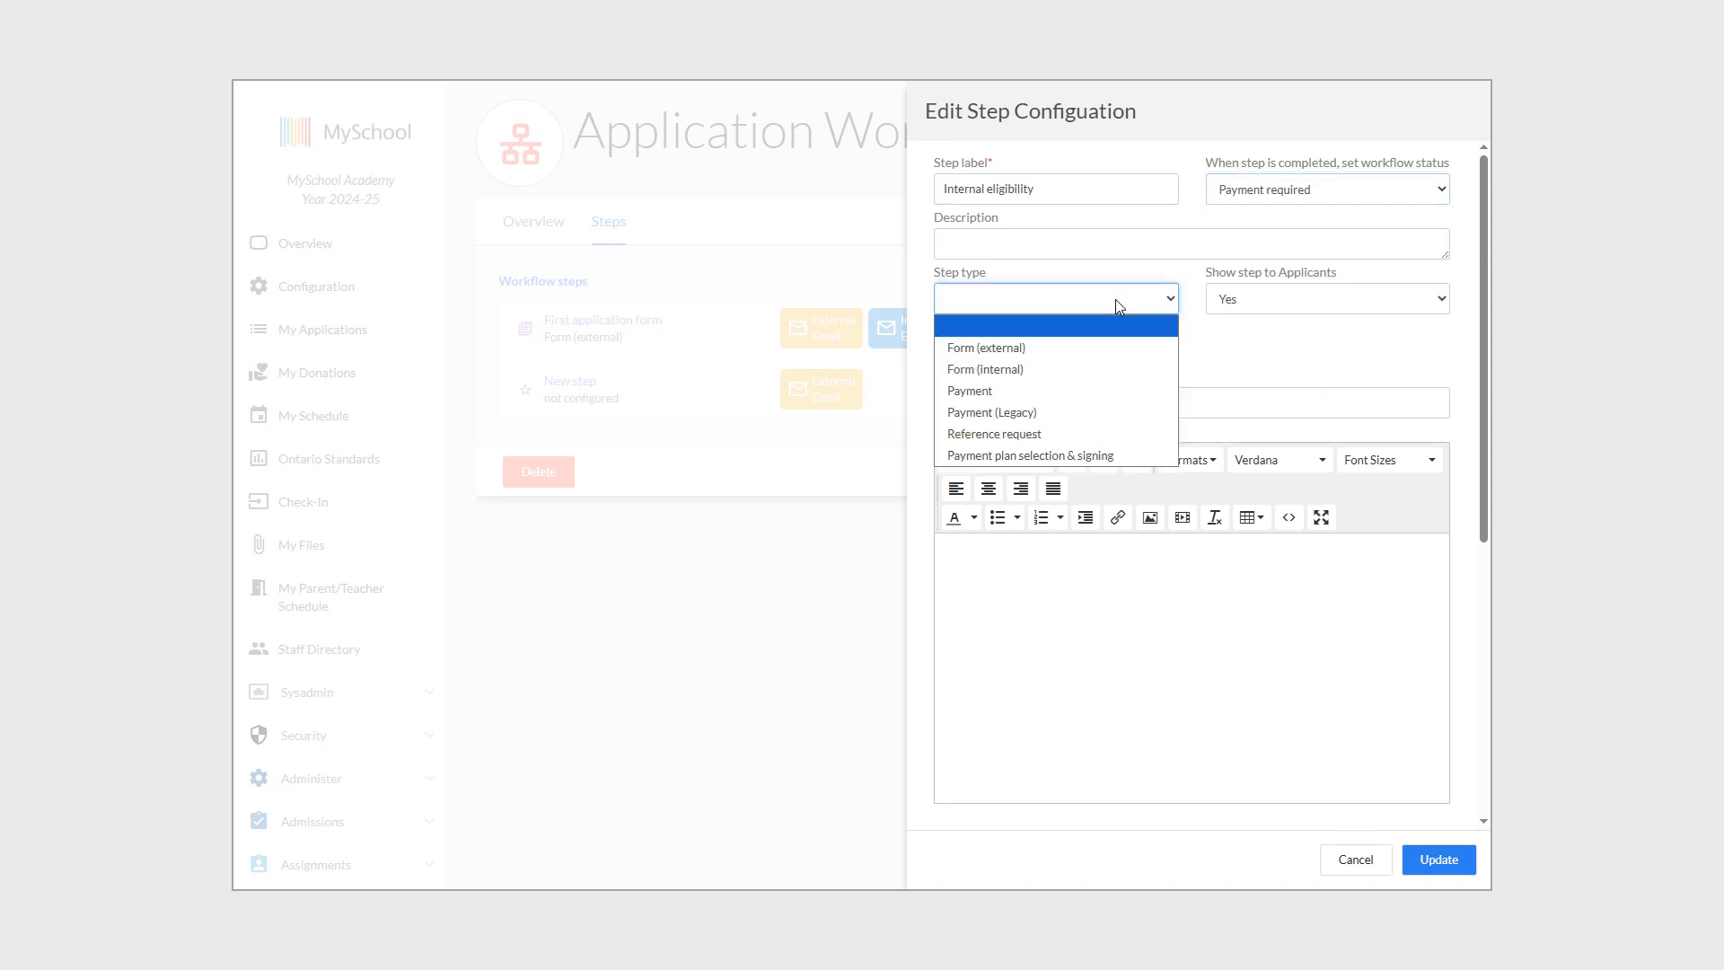
left_click(1042, 371)
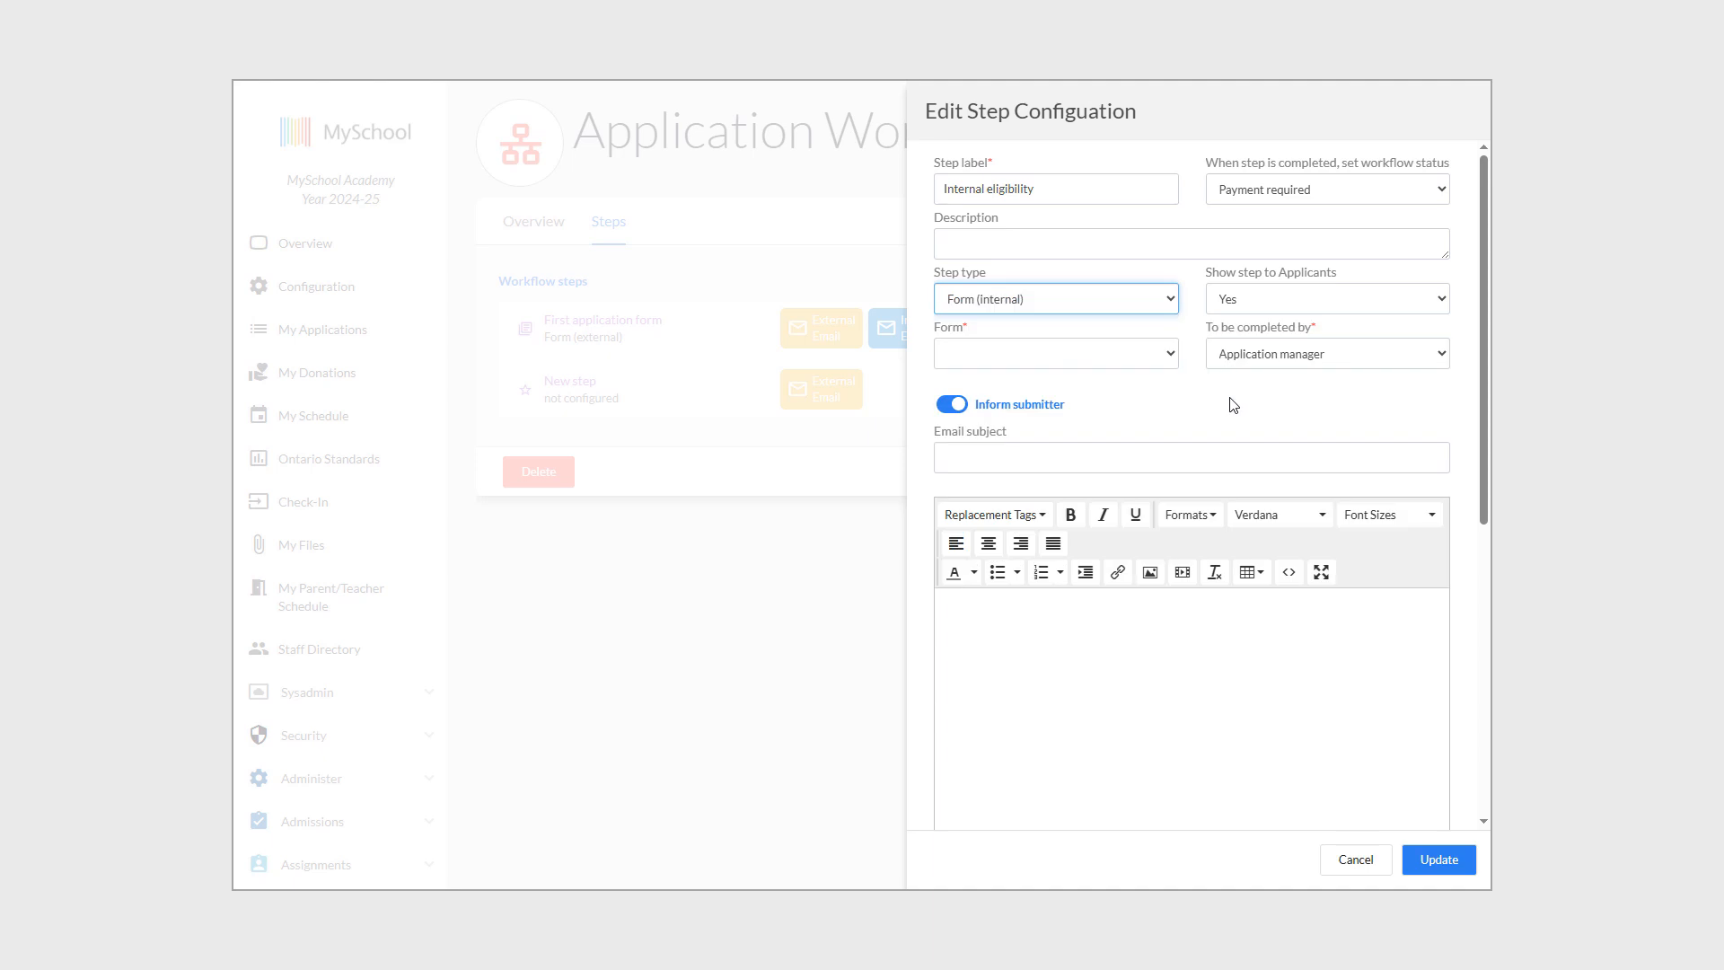
left_click(1275, 299)
left_click(1271, 343)
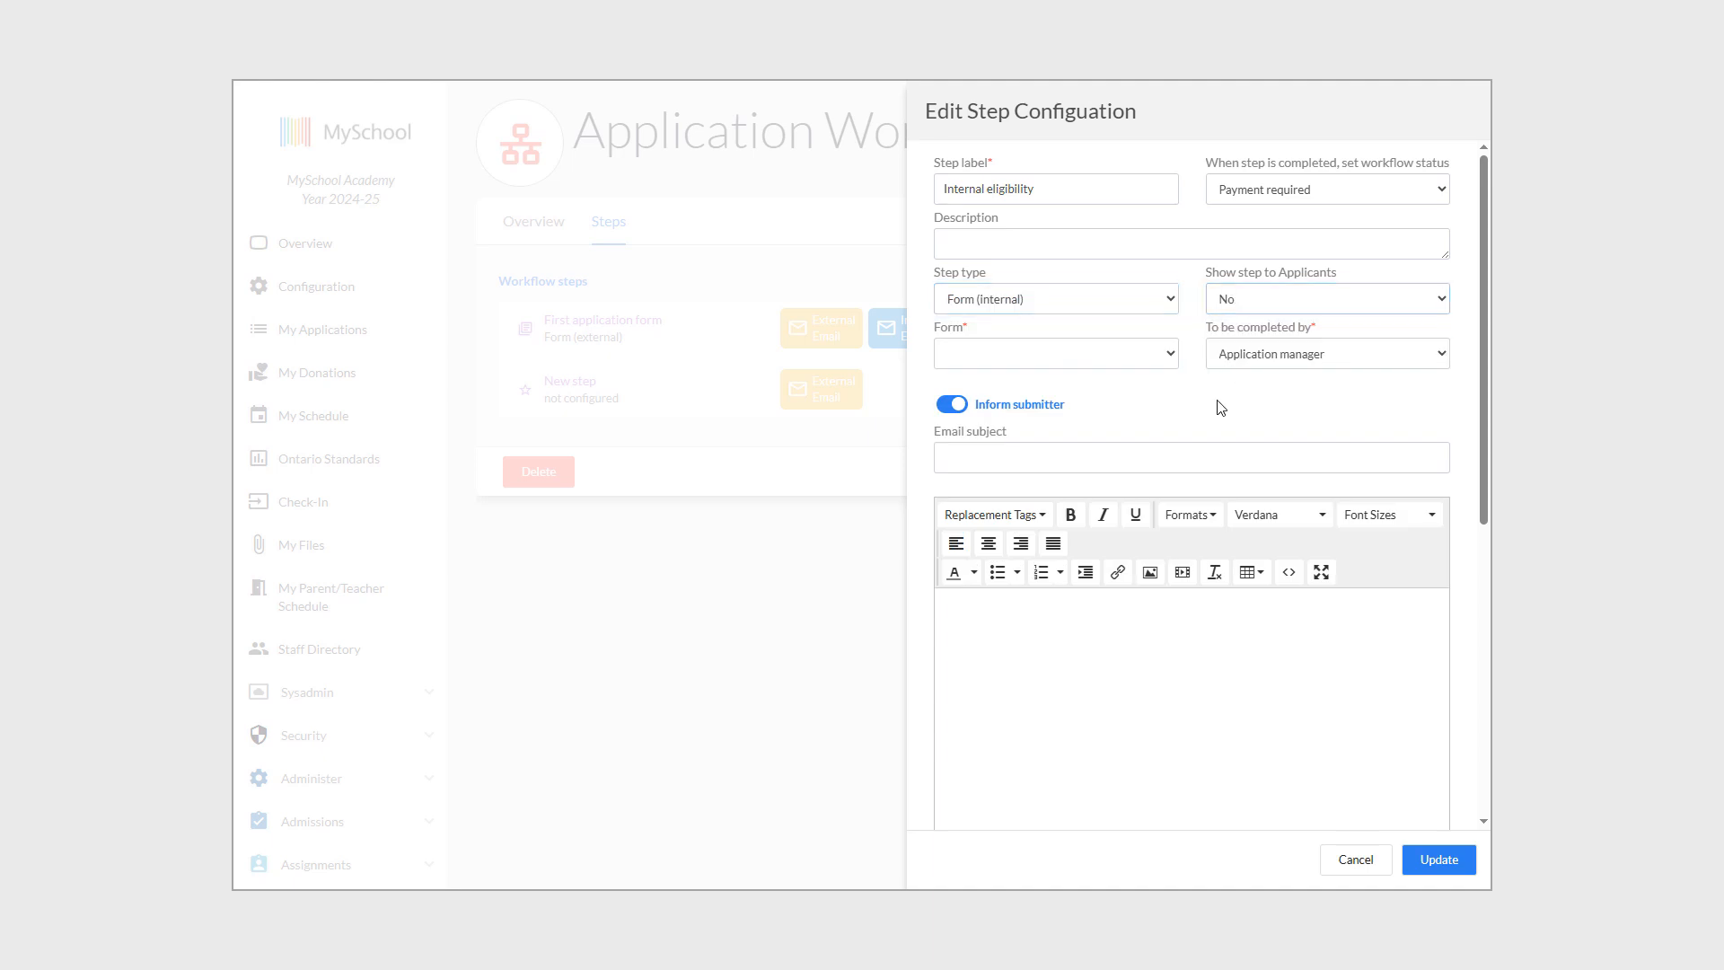
left_click(1050, 358)
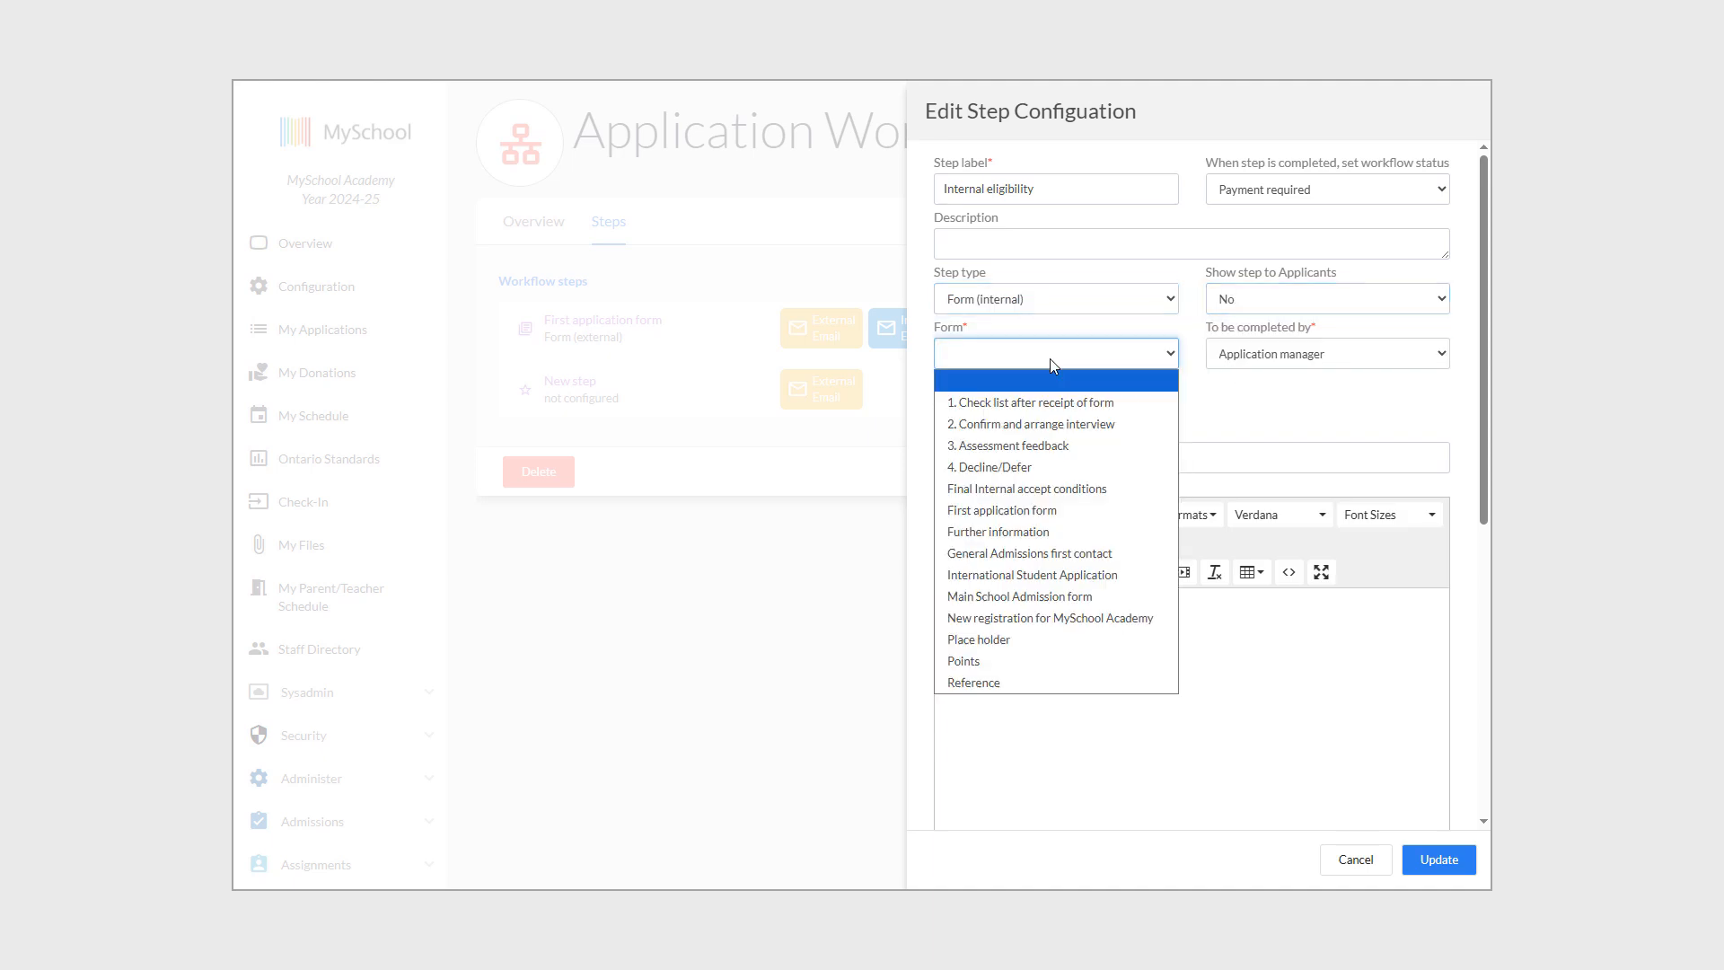
left_click(1008, 645)
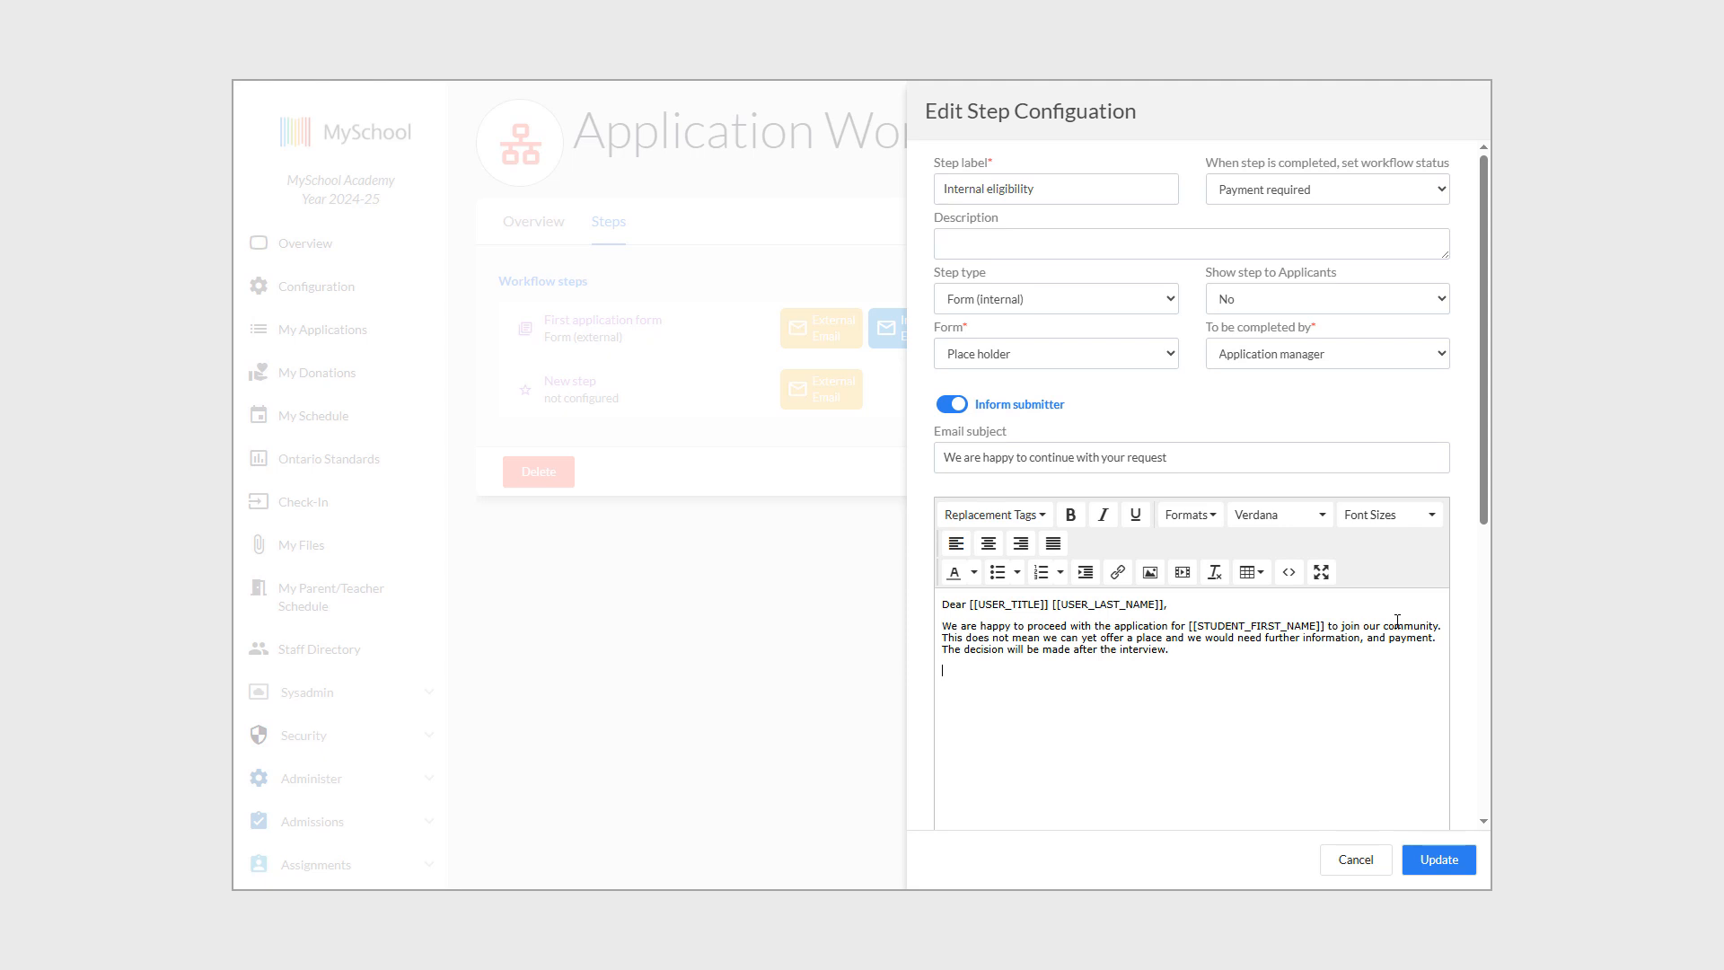
Set the step's email body text to 12pt and save the Internal eligibility step.
type("gar")
type("ns team")
left_click_drag(1066, 697, 934, 573)
left_click(1401, 515)
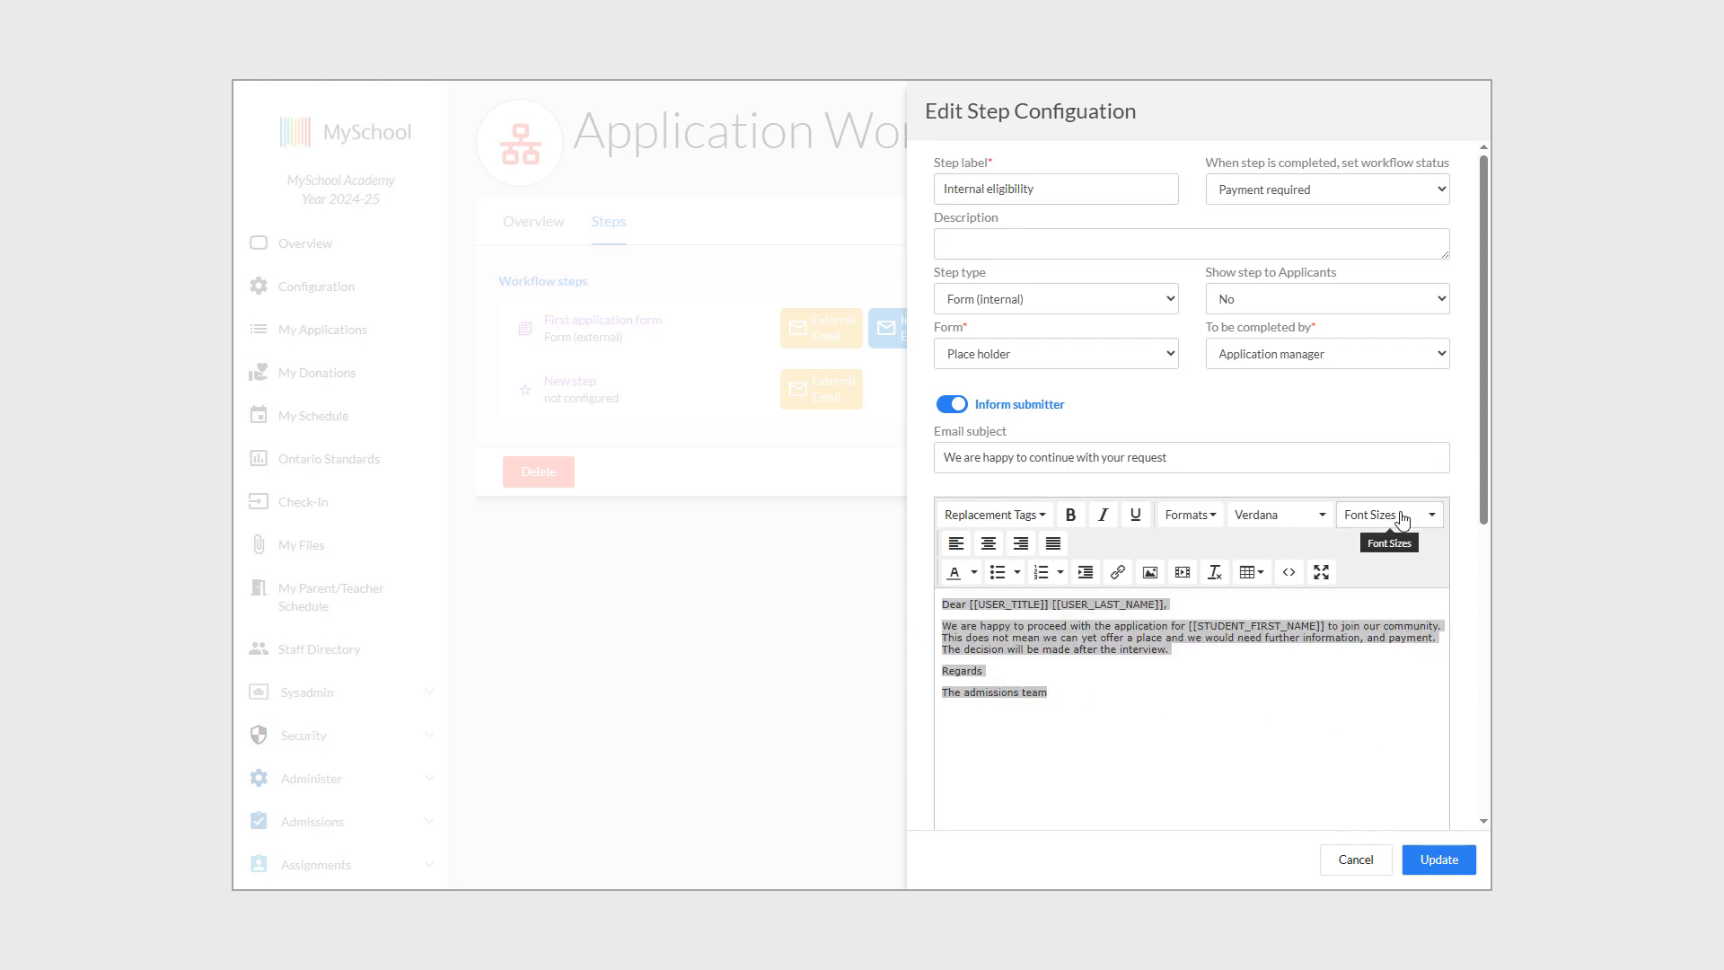
left_click(1395, 602)
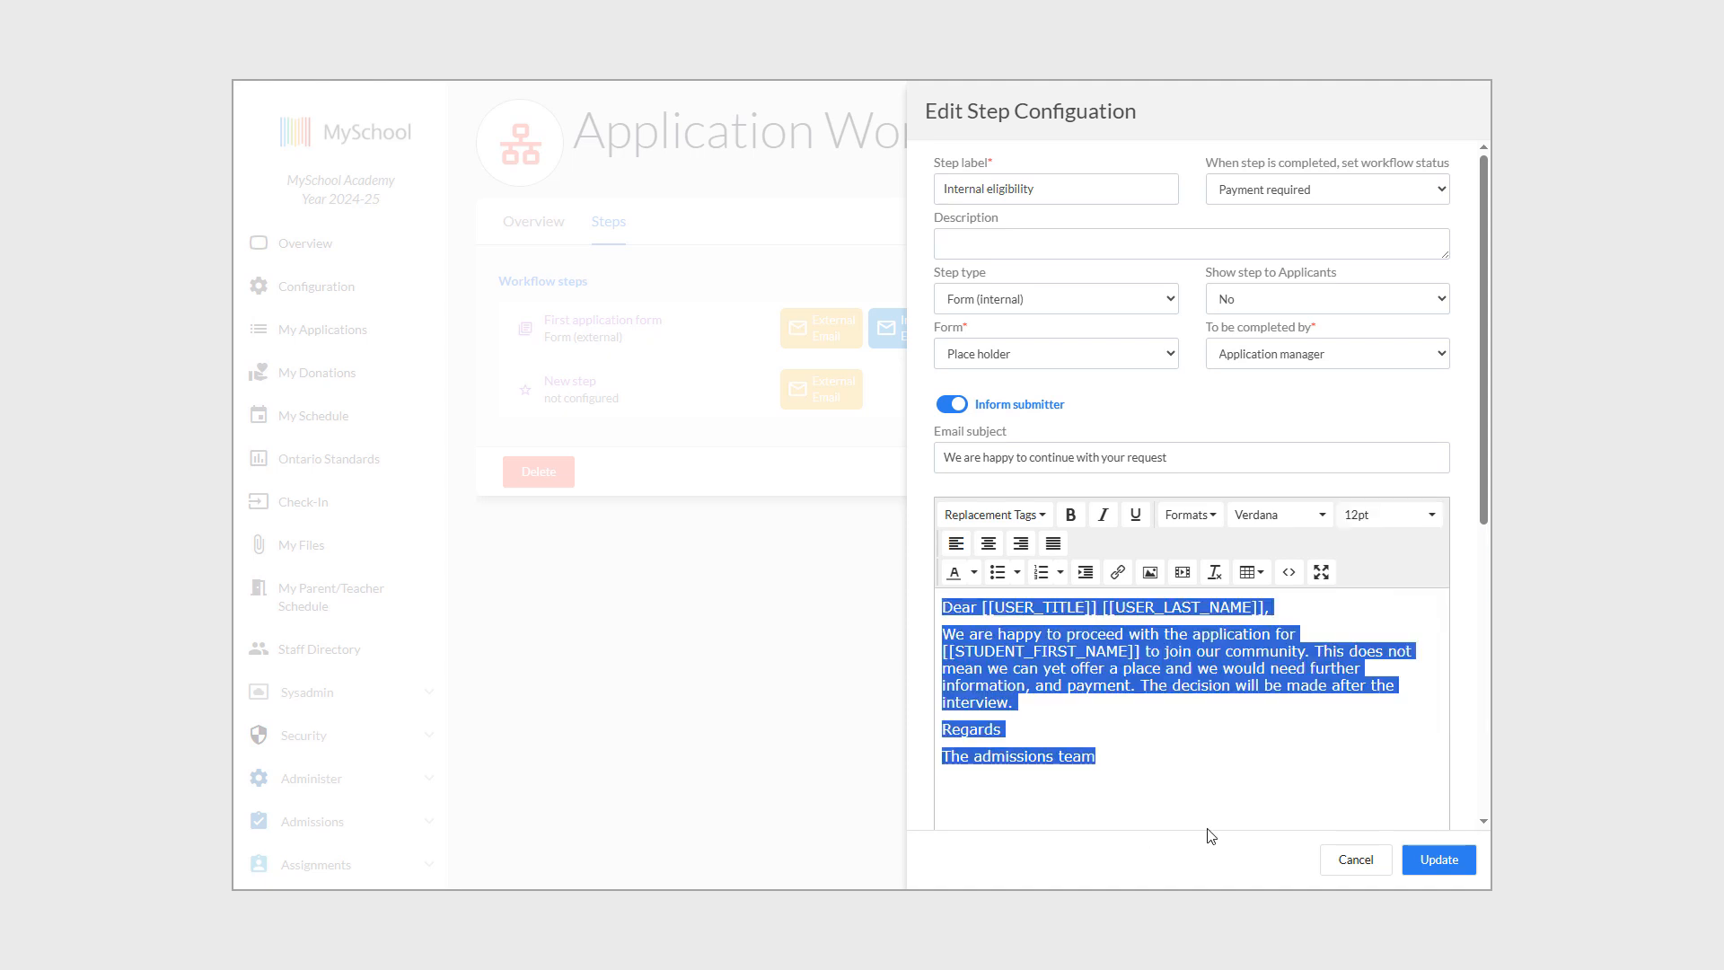
left_click(1250, 730)
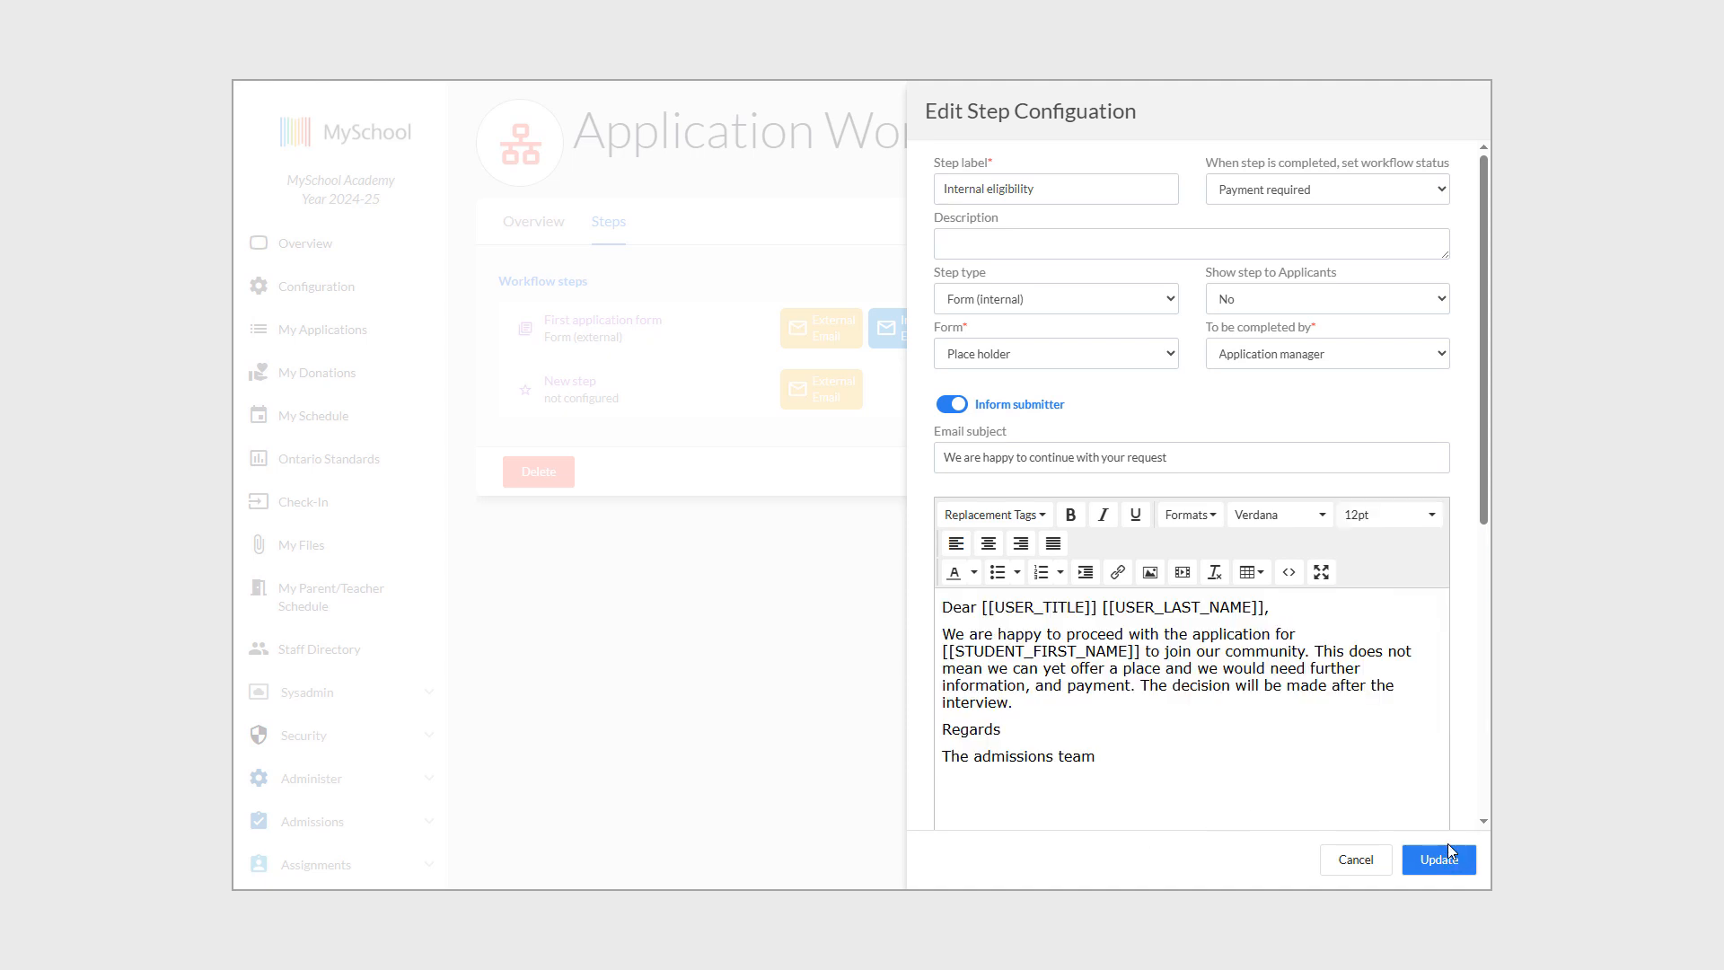
left_click(1449, 859)
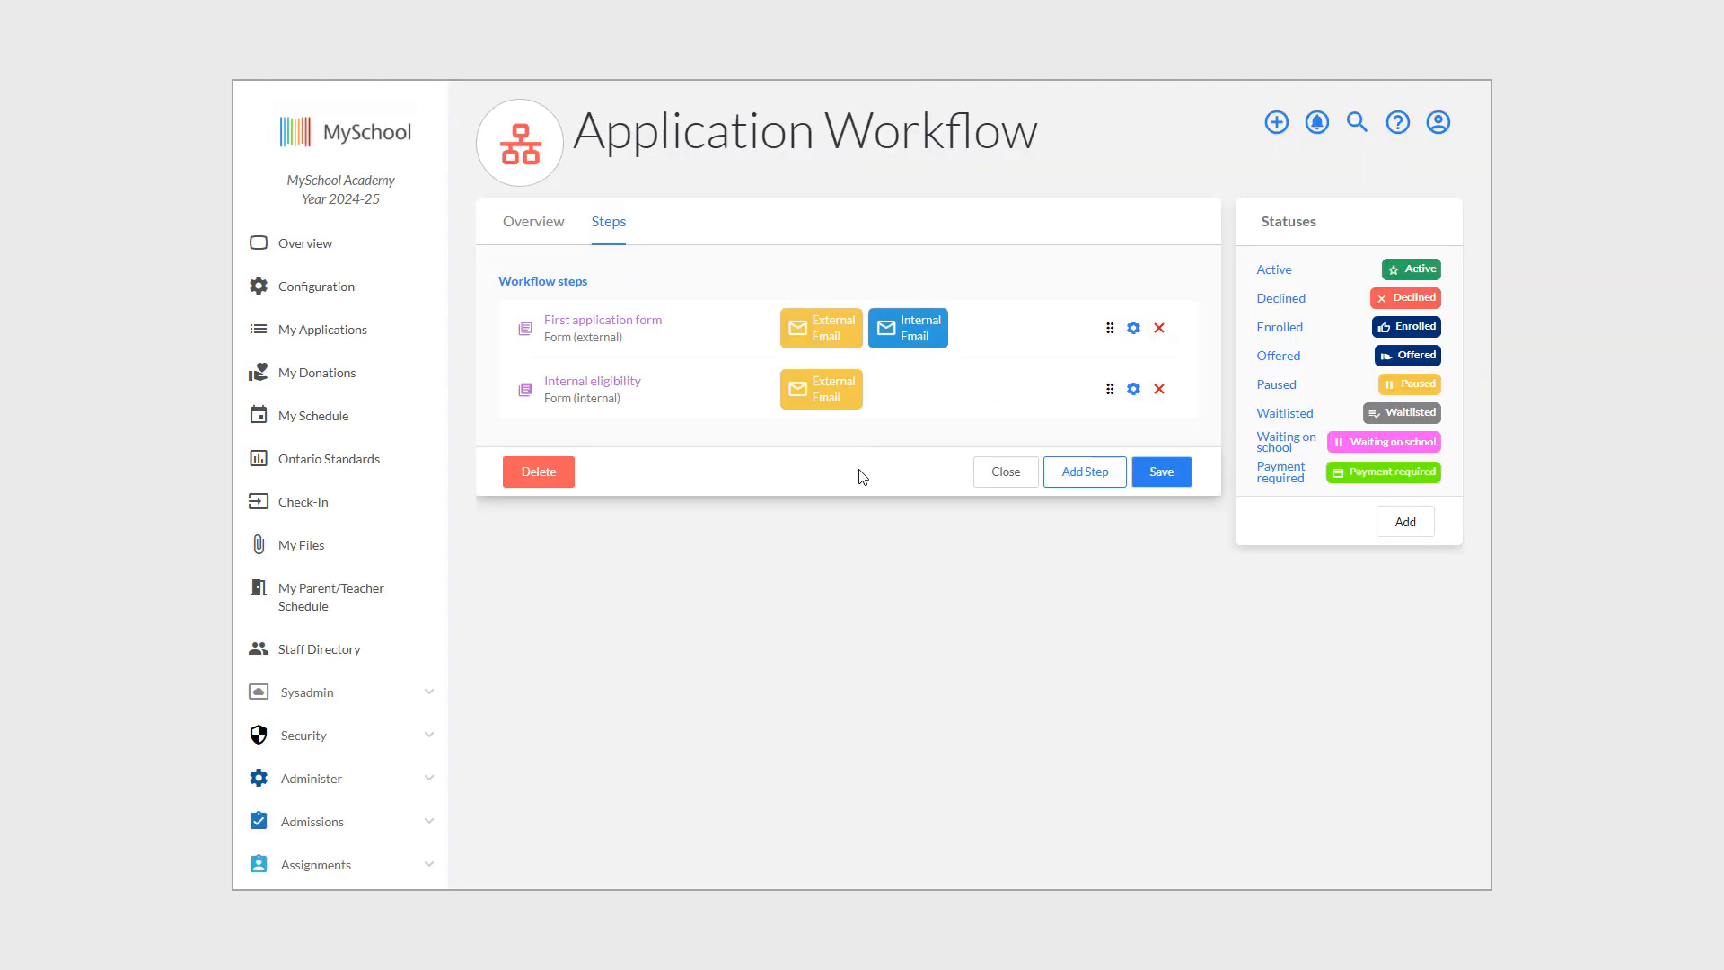
Add a third step as a Payment step labelled 'Payment request'.
left_click(1086, 473)
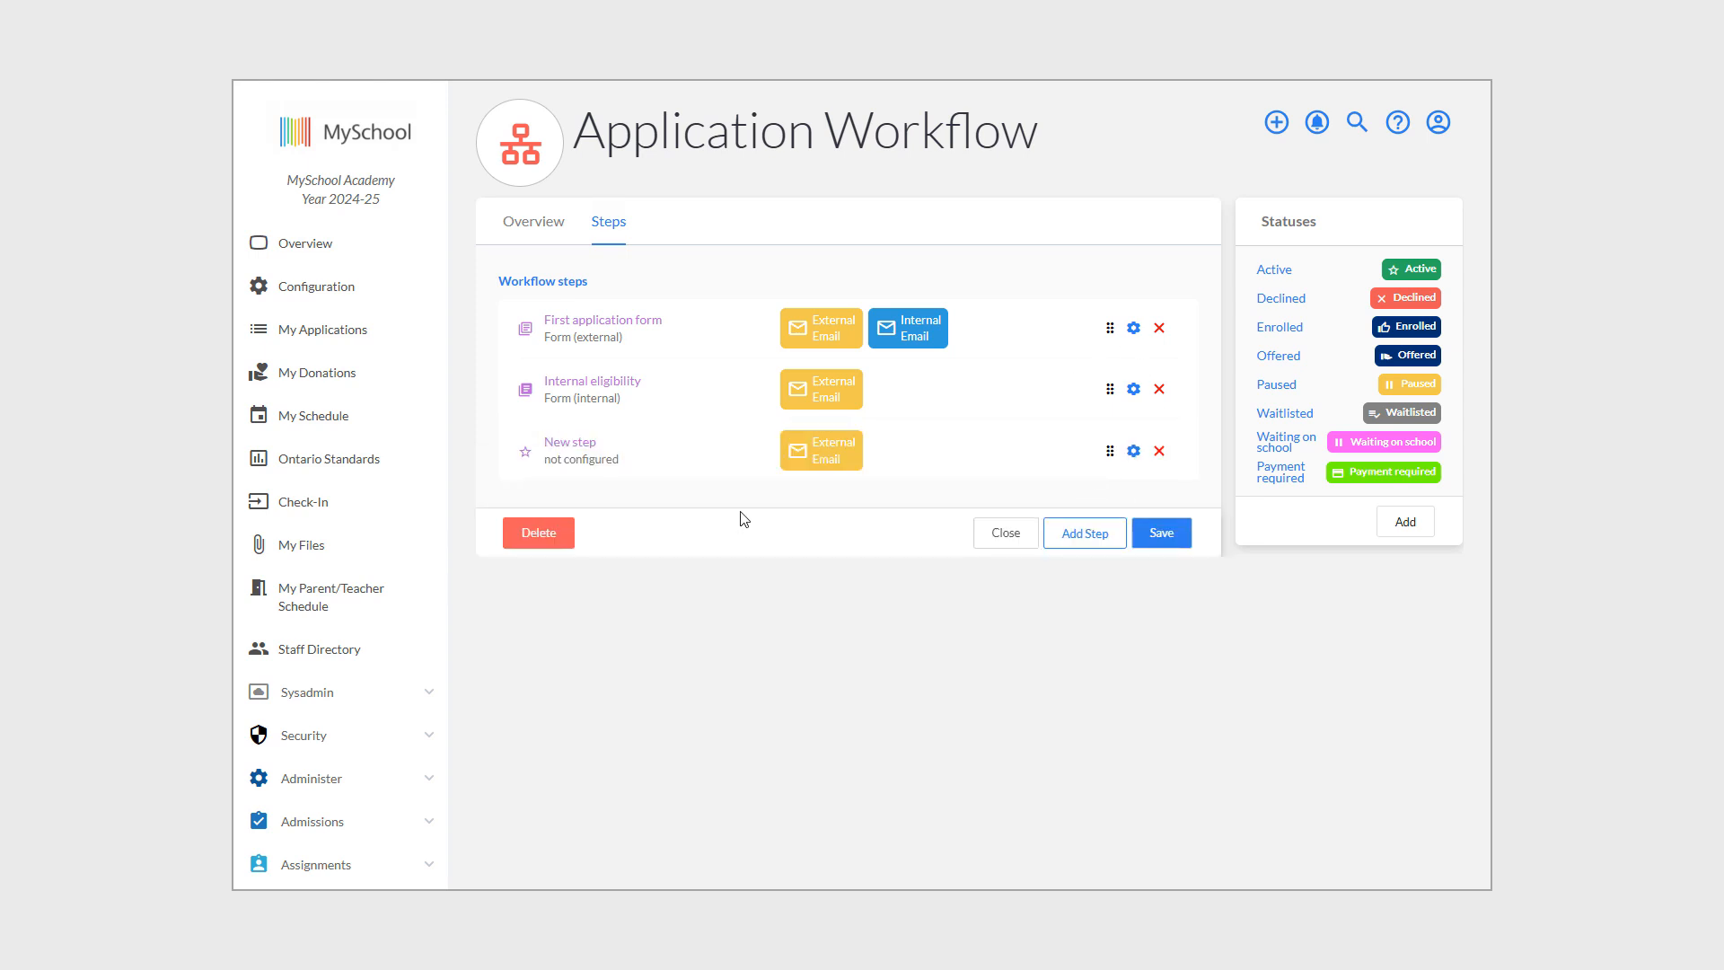
left_click(1133, 451)
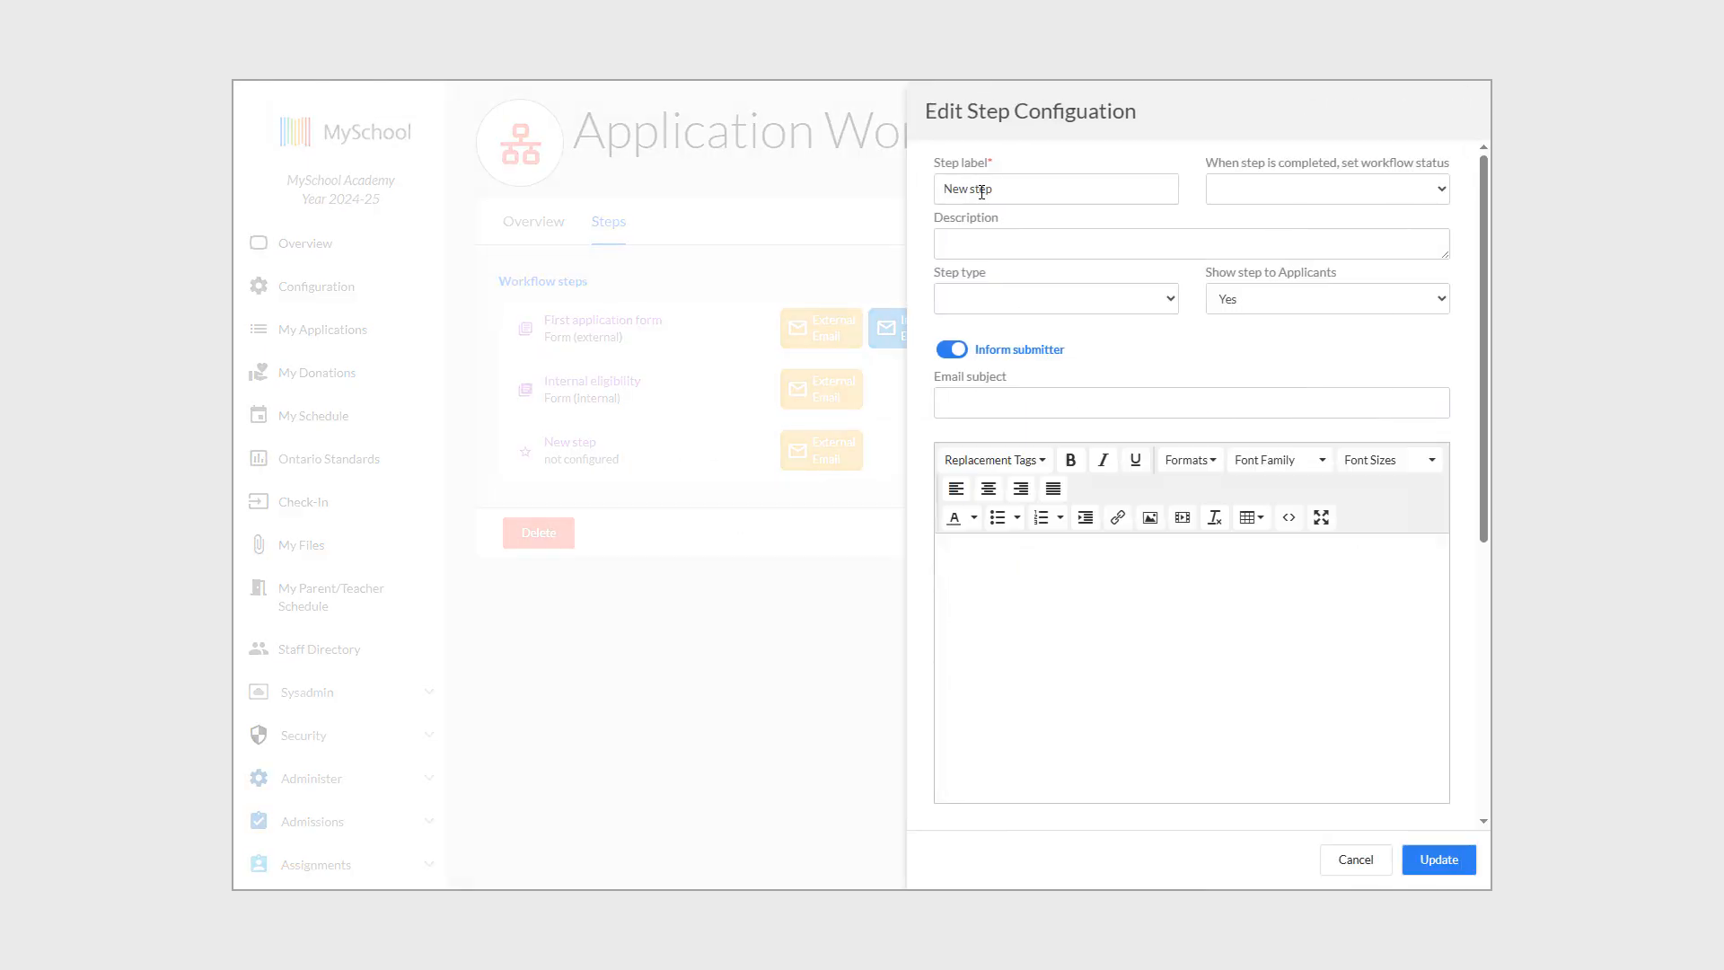
left_click(1013, 289)
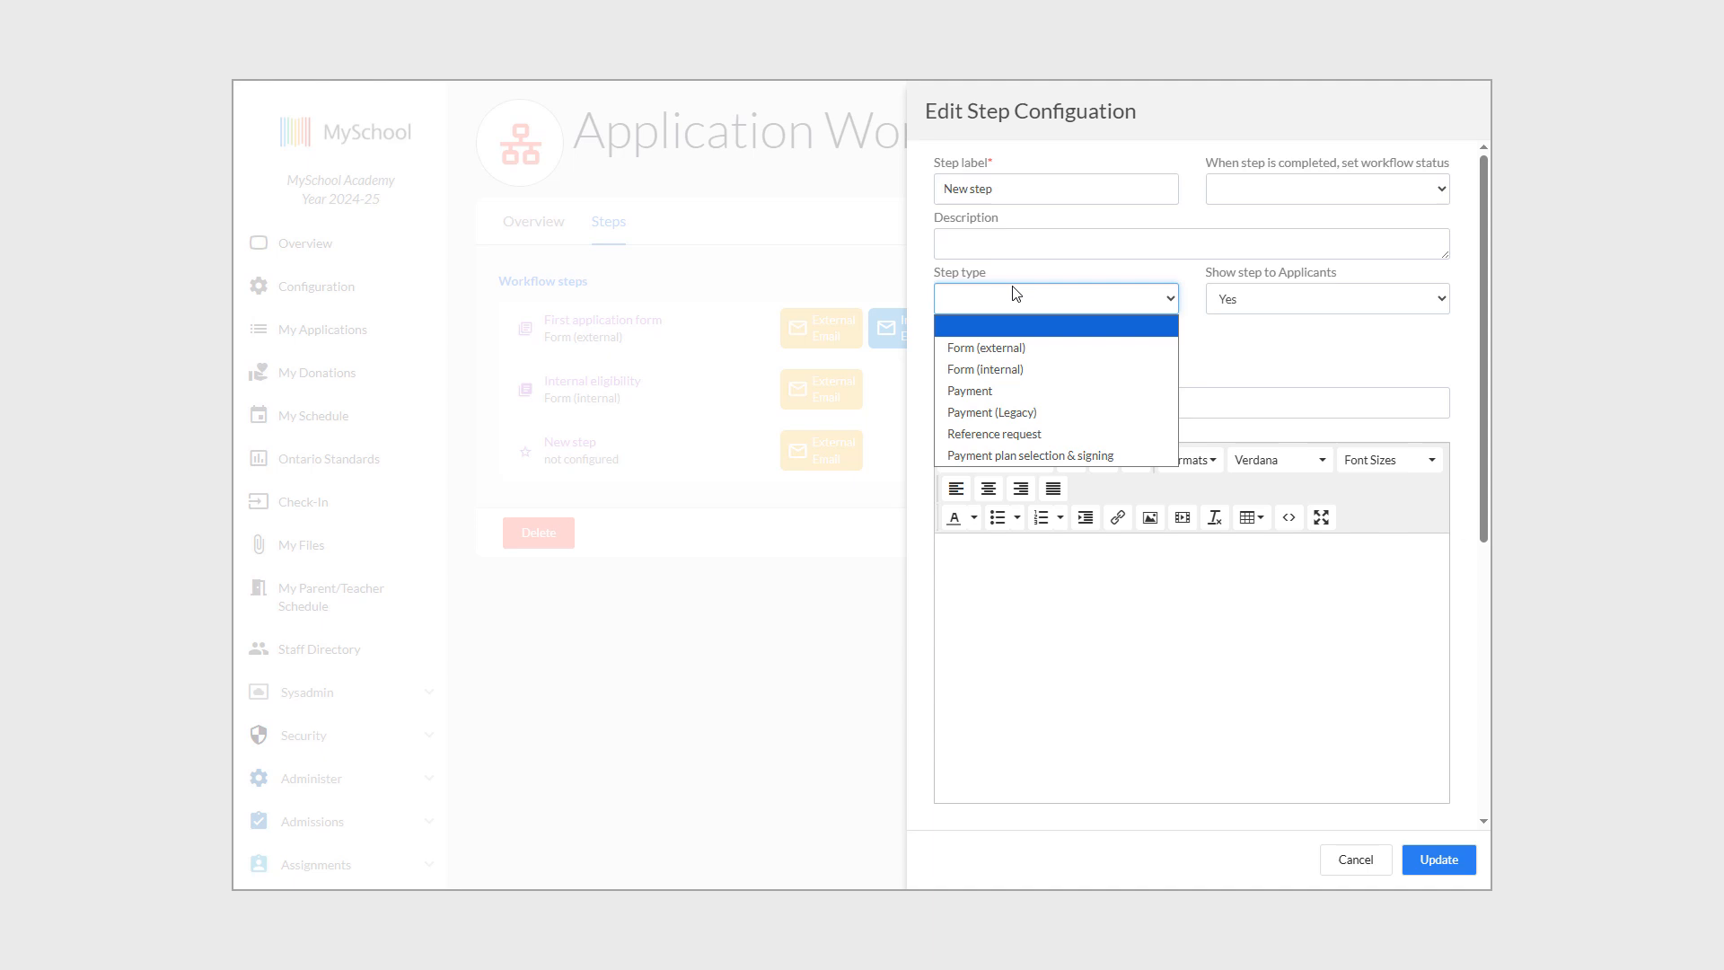
left_click(1017, 391)
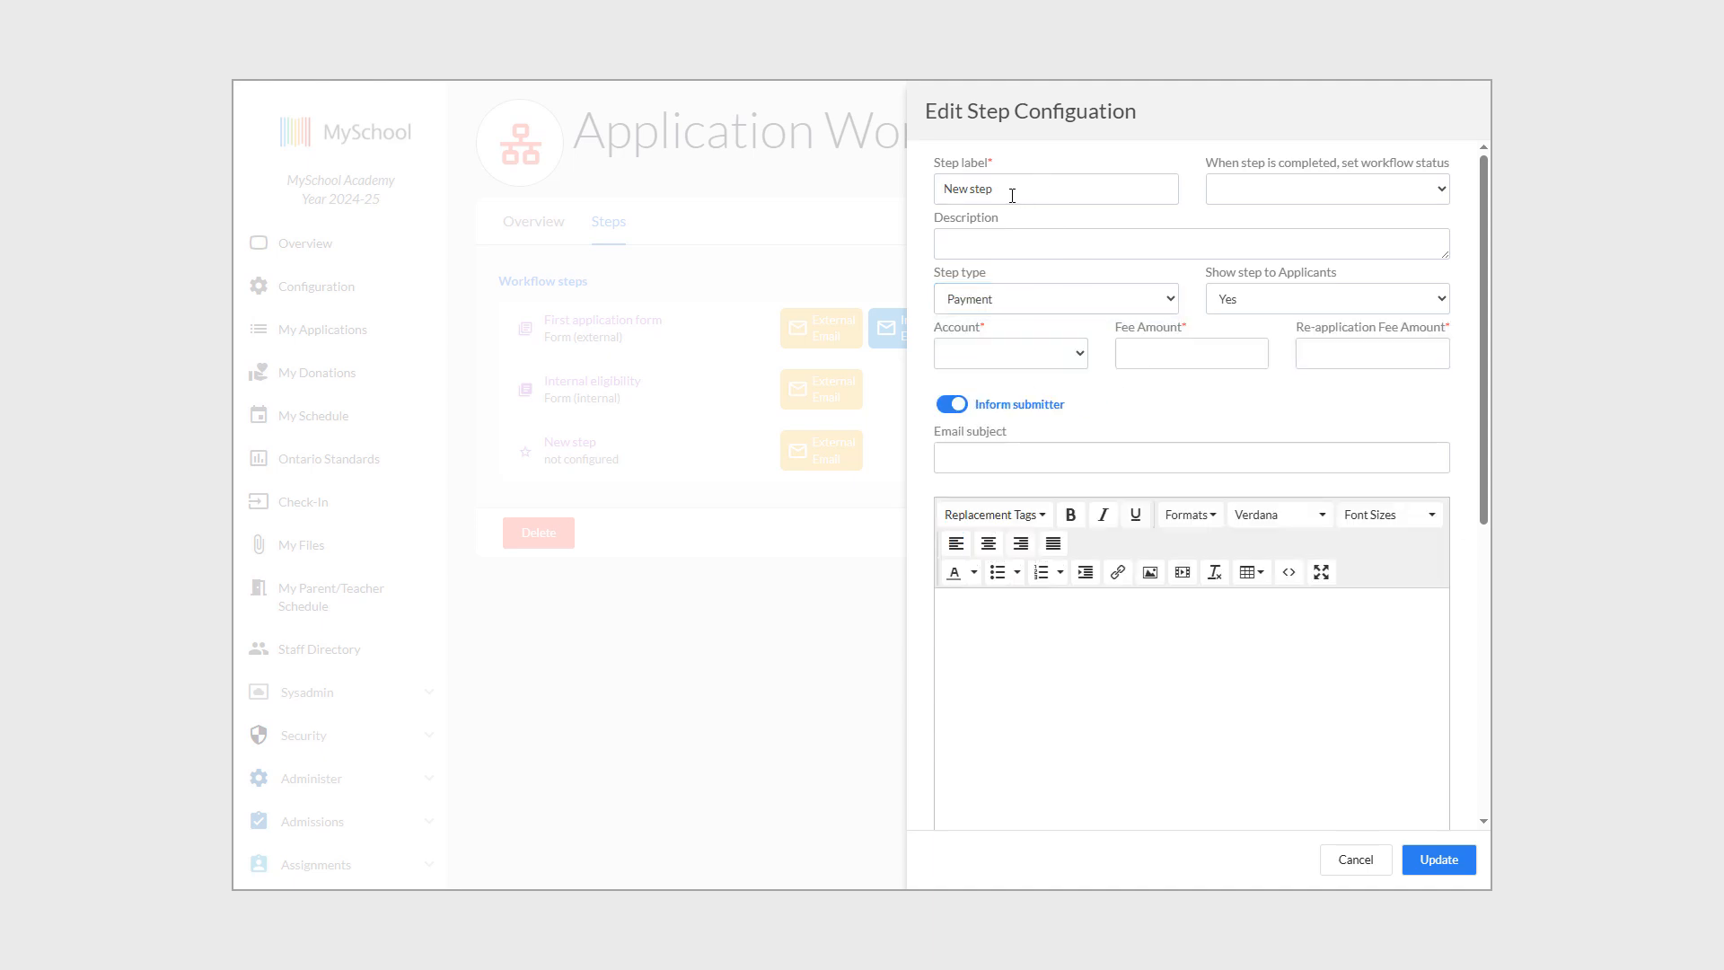
left_click_drag(1012, 196, 937, 187)
type("P")
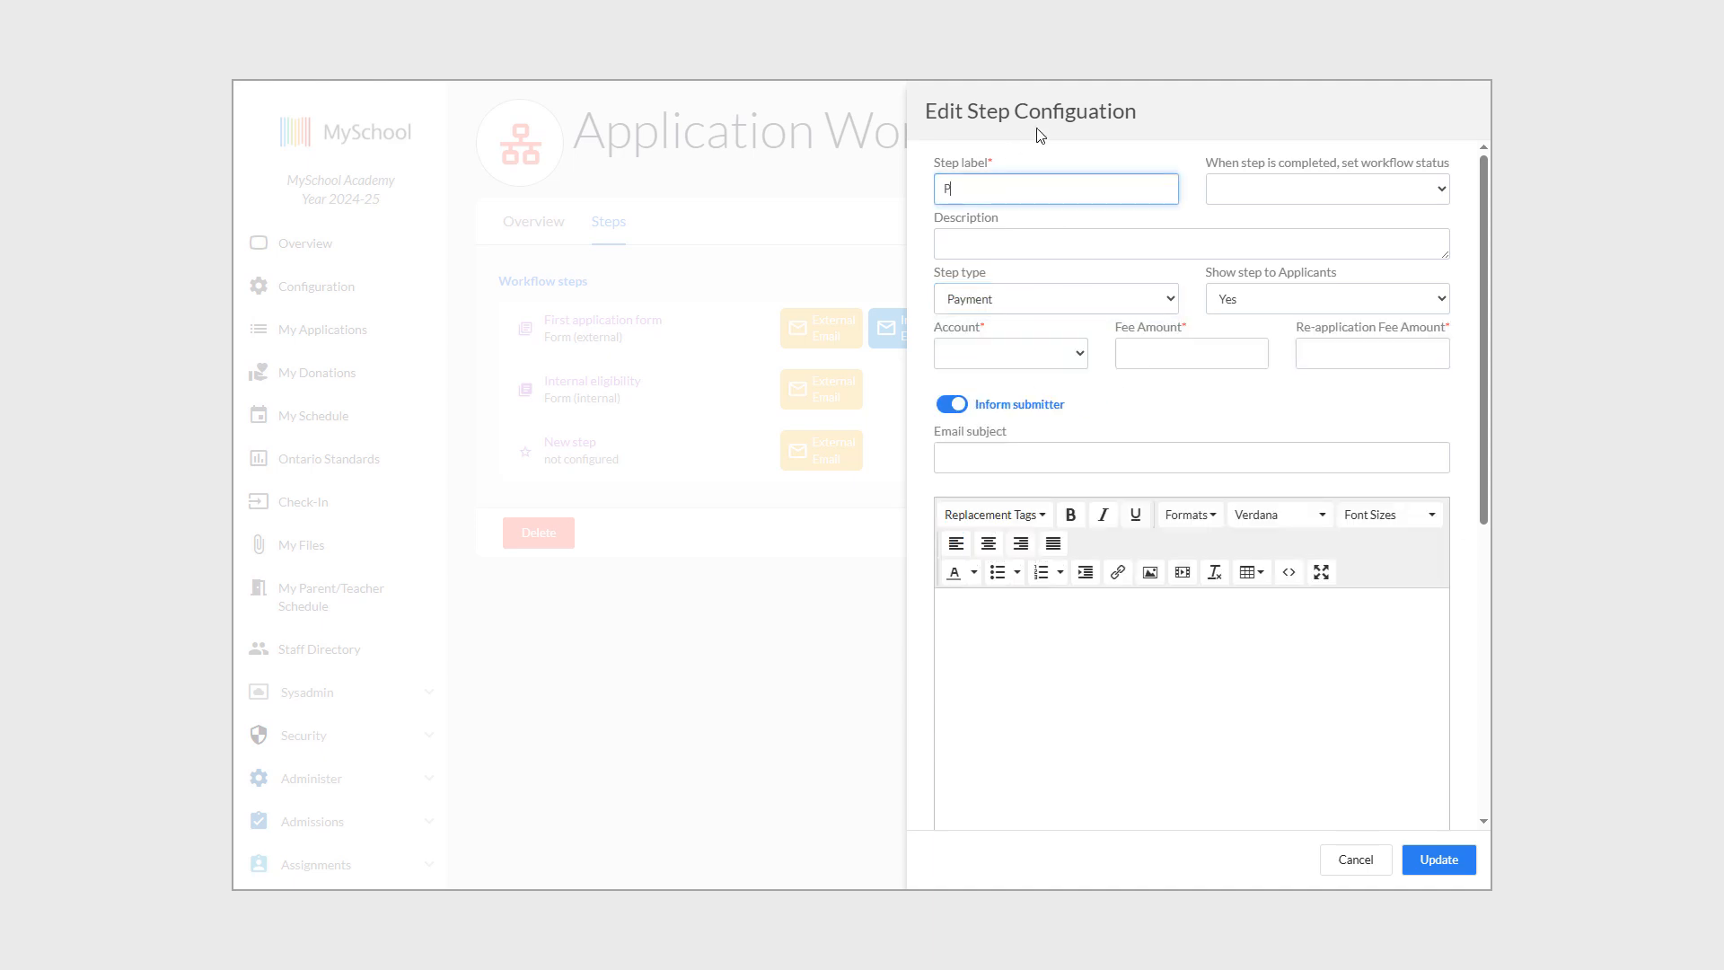
type("ayment request")
Set status Waiting on school, charge a 100 fee to TUIT - Tuition Fees, and stop informing the submitter.
left_click(1322, 190)
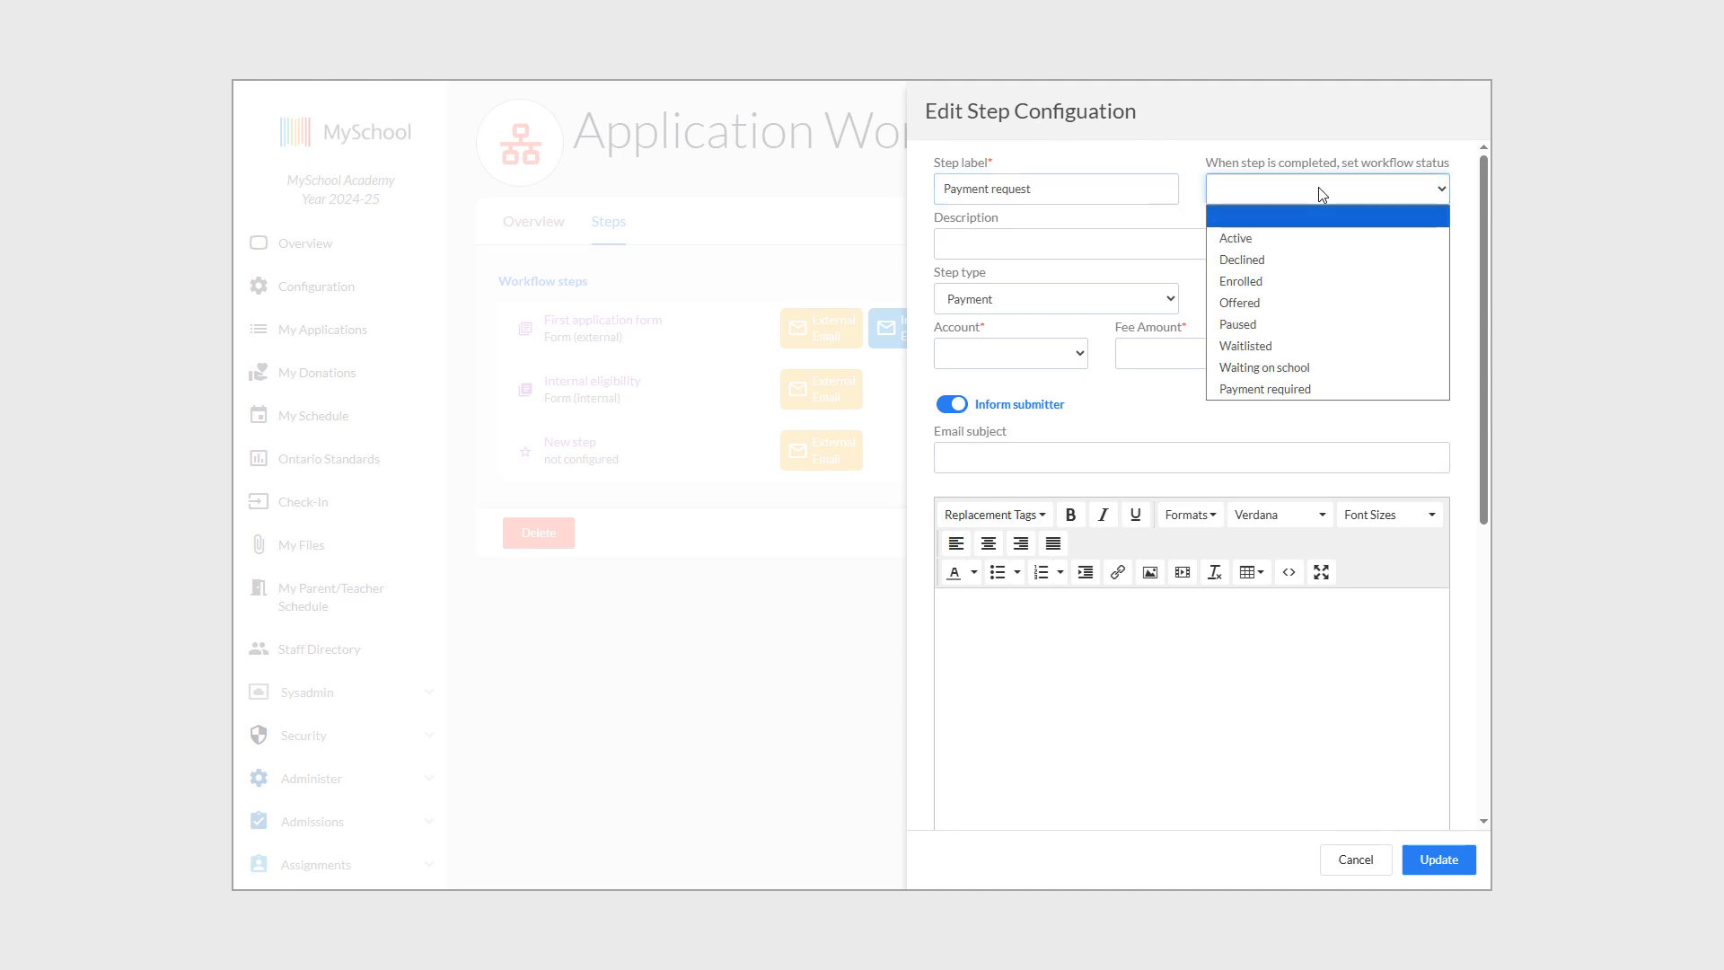
left_click(1308, 375)
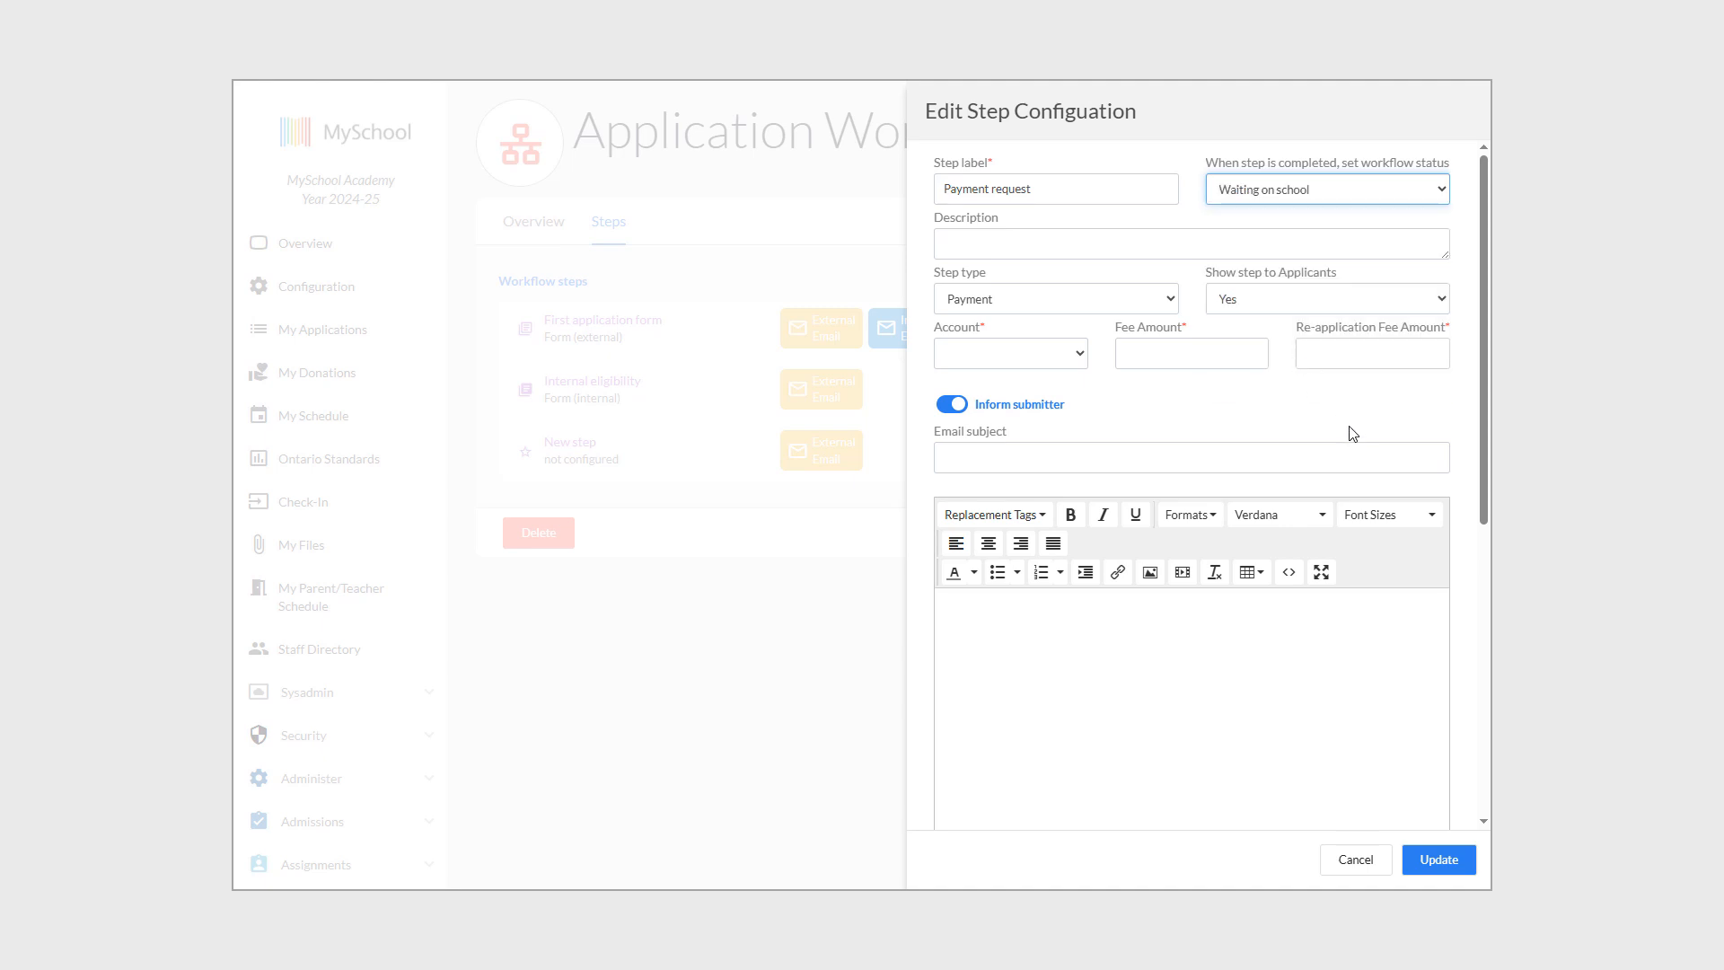
left_click(1041, 354)
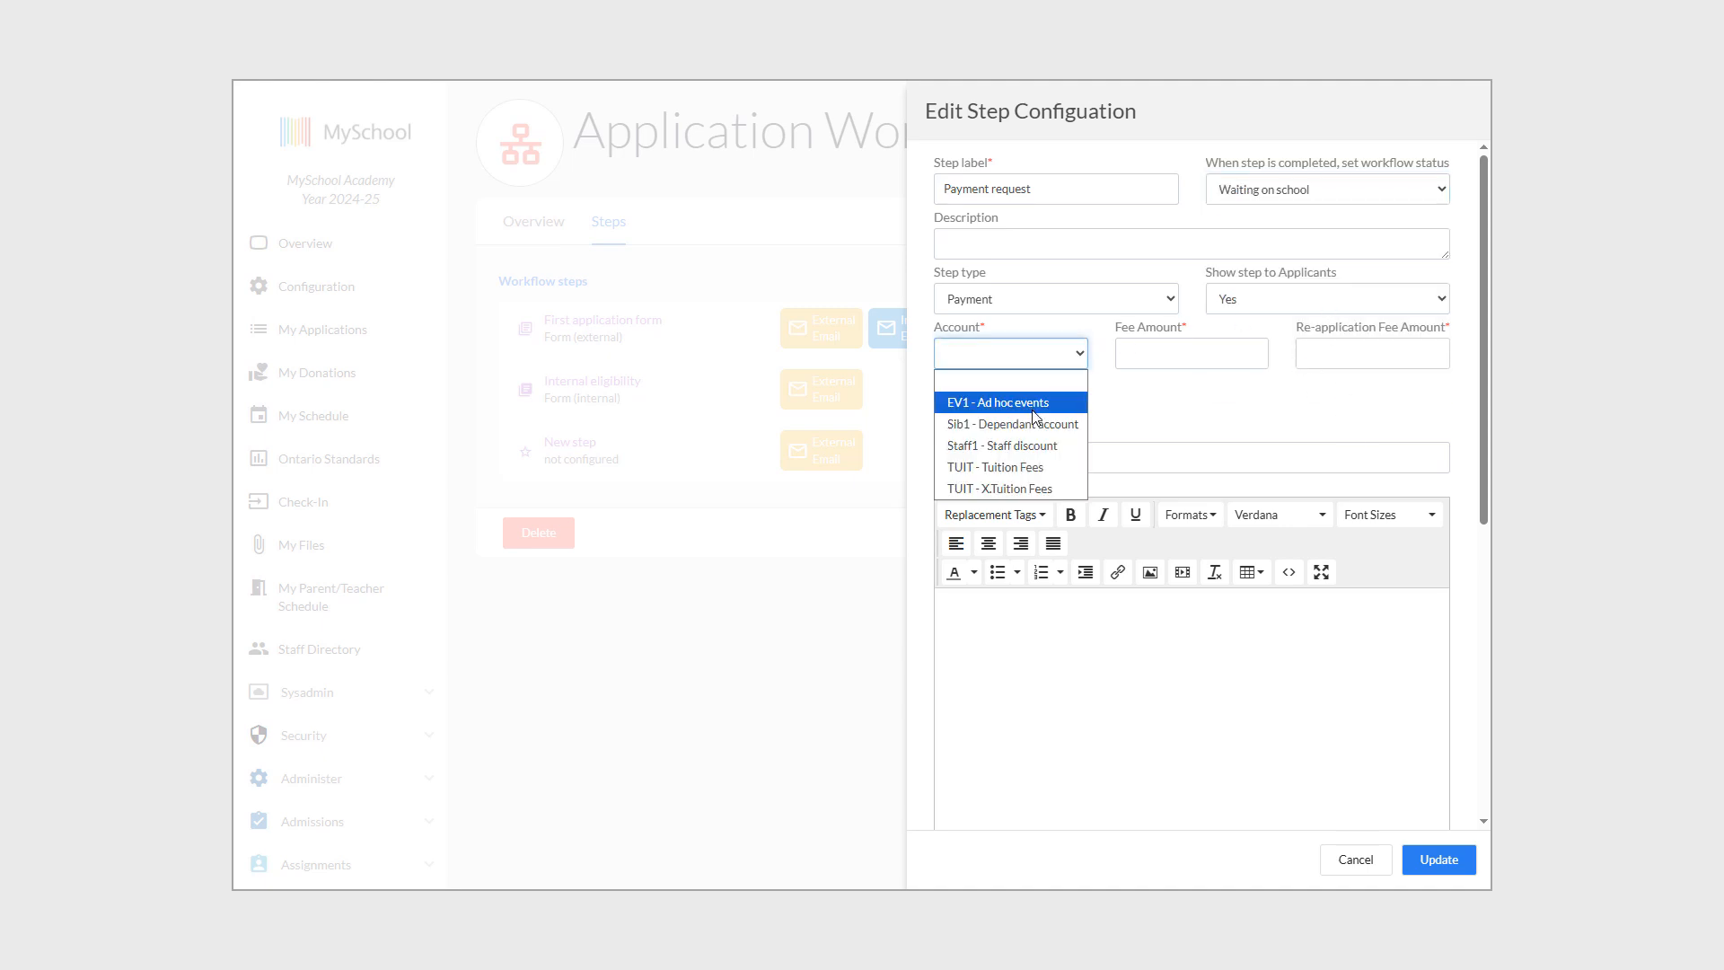
left_click(1046, 467)
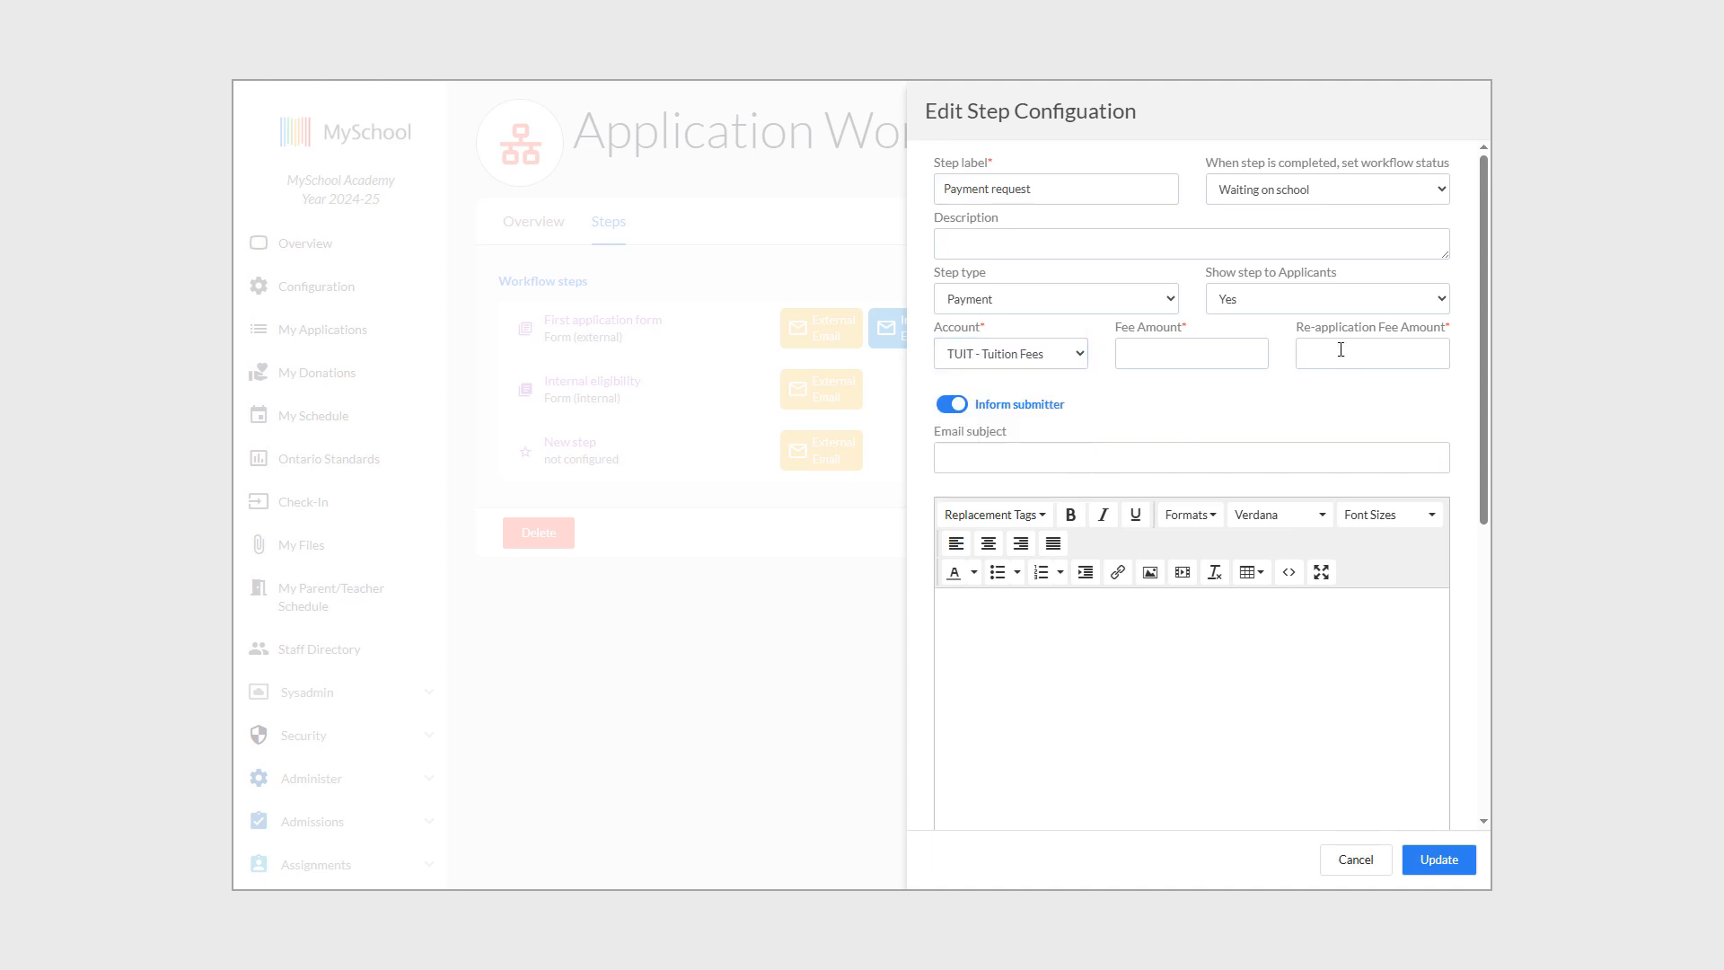
left_click(1190, 342)
type("100")
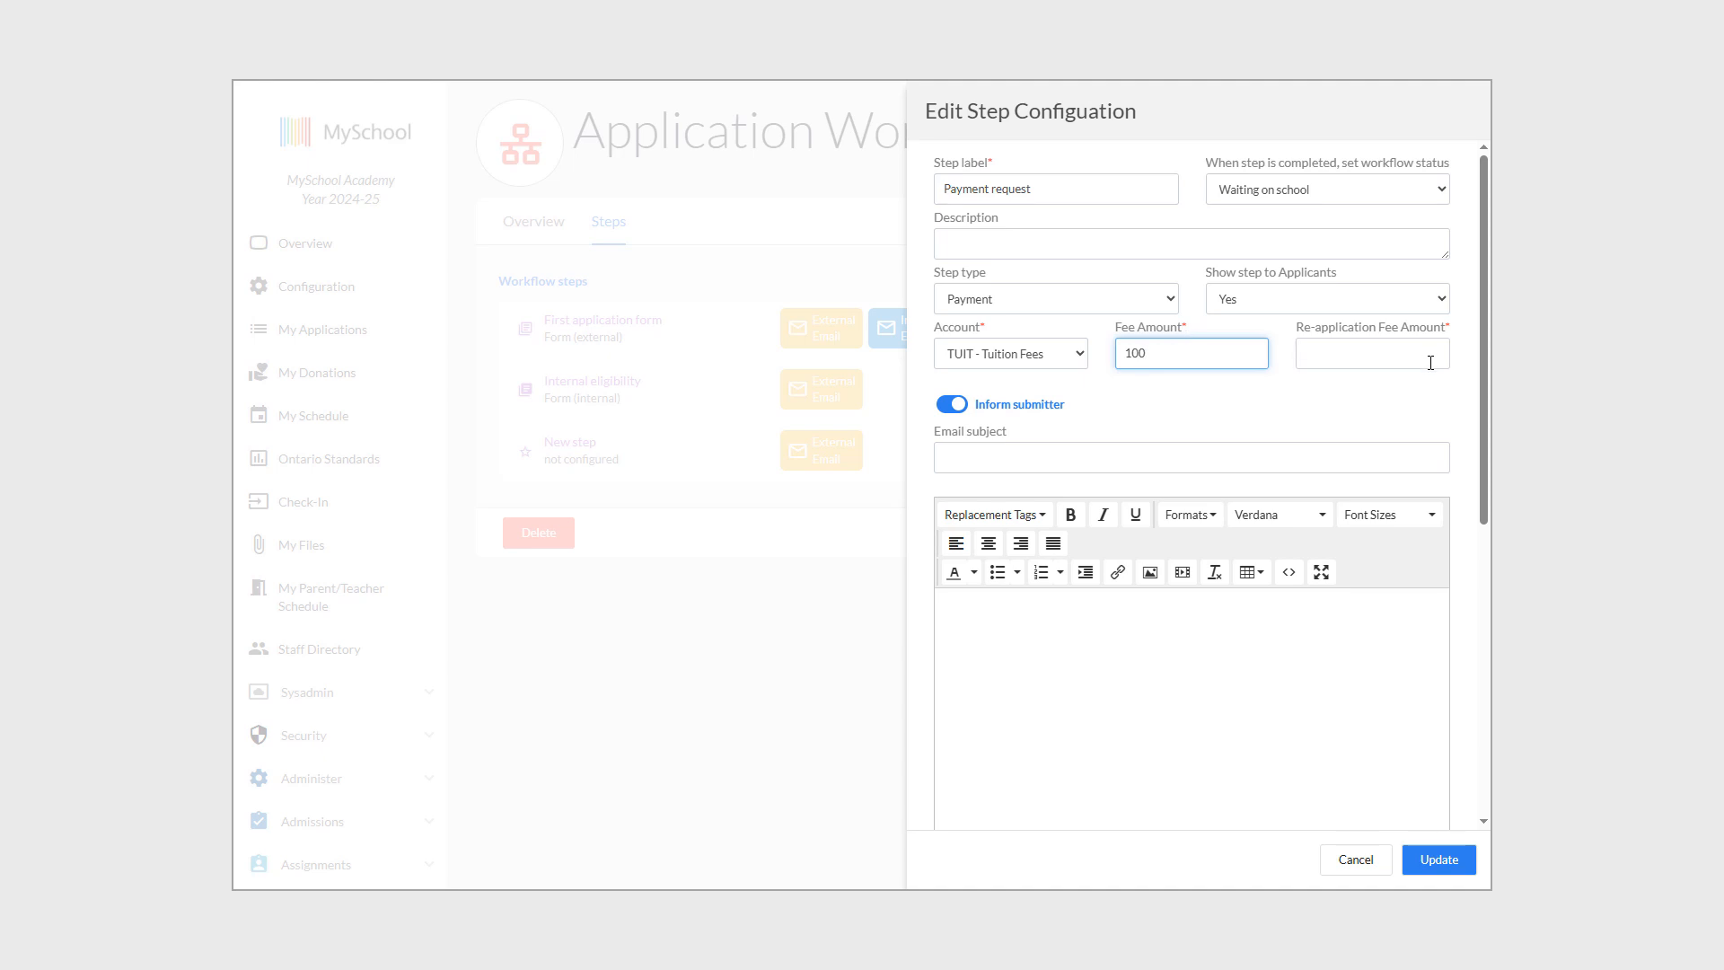
left_click(1431, 362)
type("100")
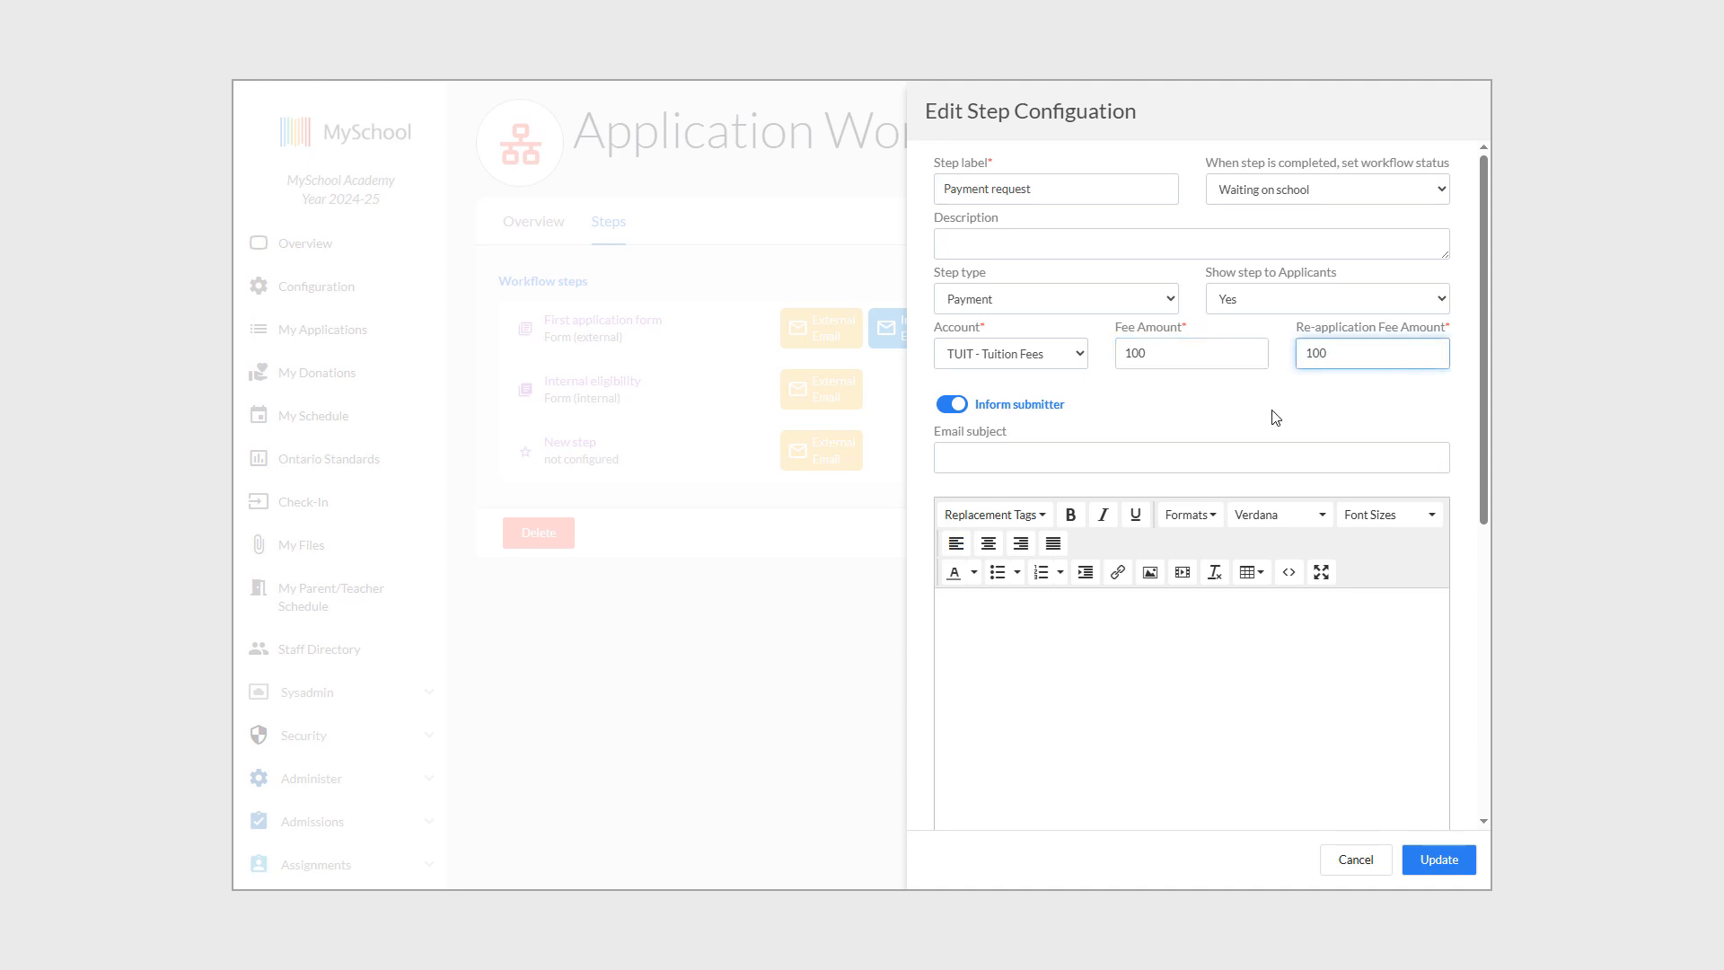
left_click(945, 406)
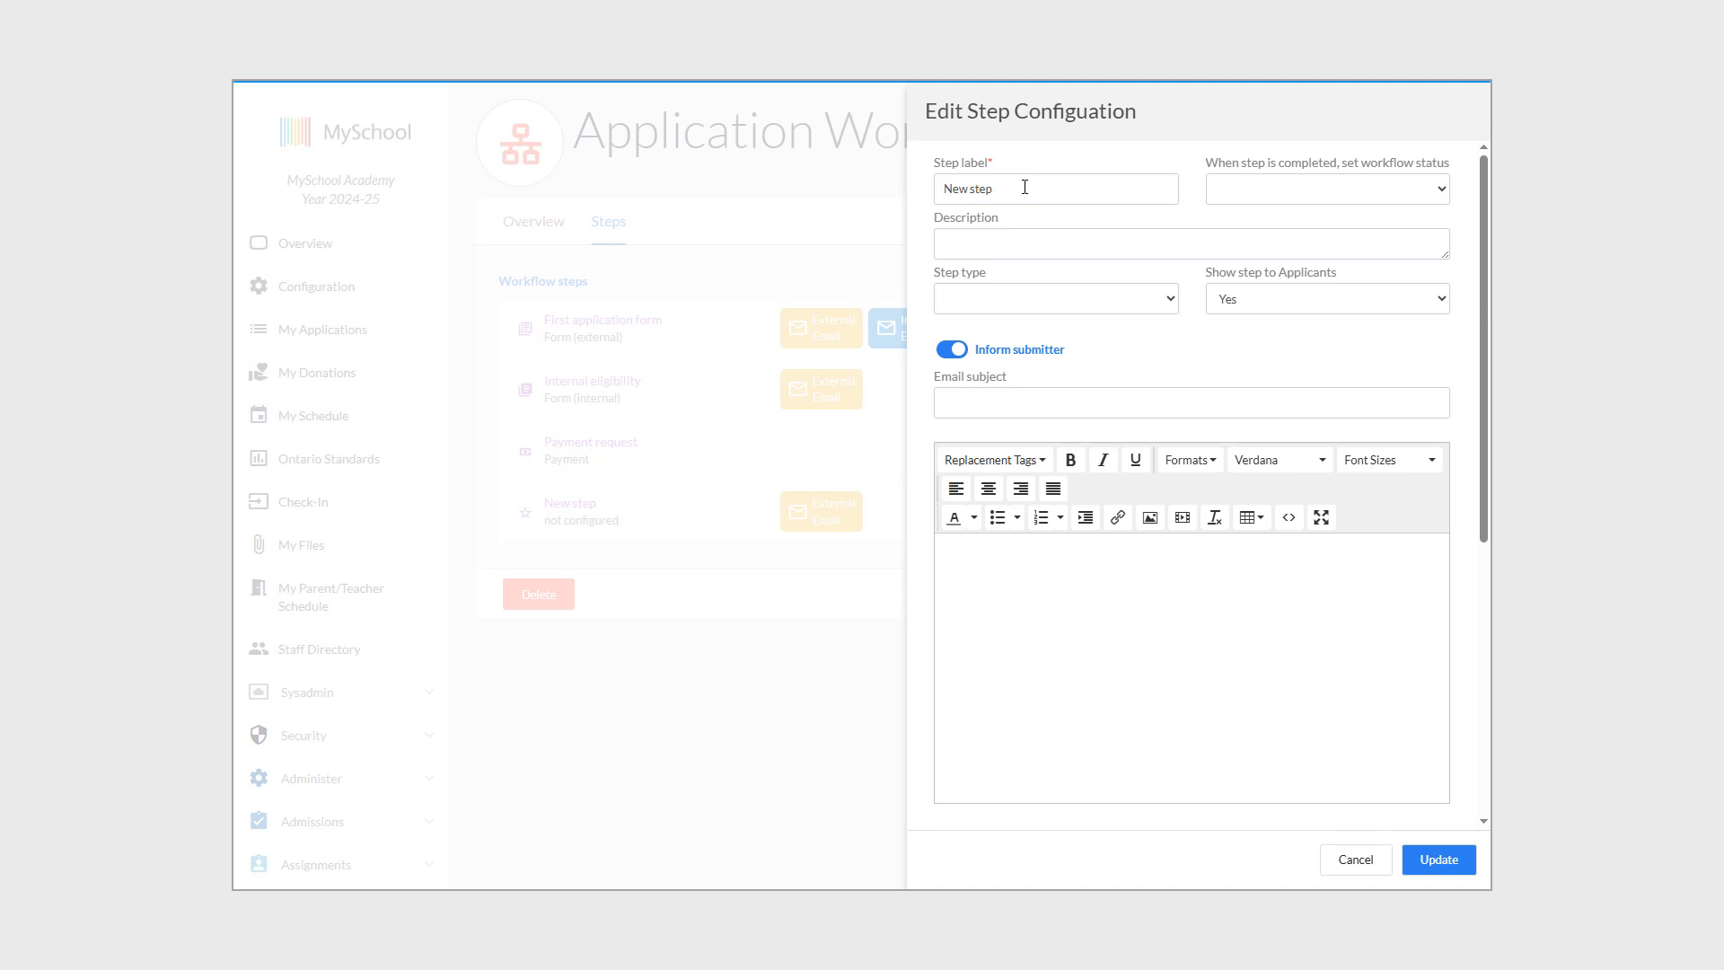
Label the step 'reference' with completion status Paused.
left_click_drag(1025, 187, 944, 188)
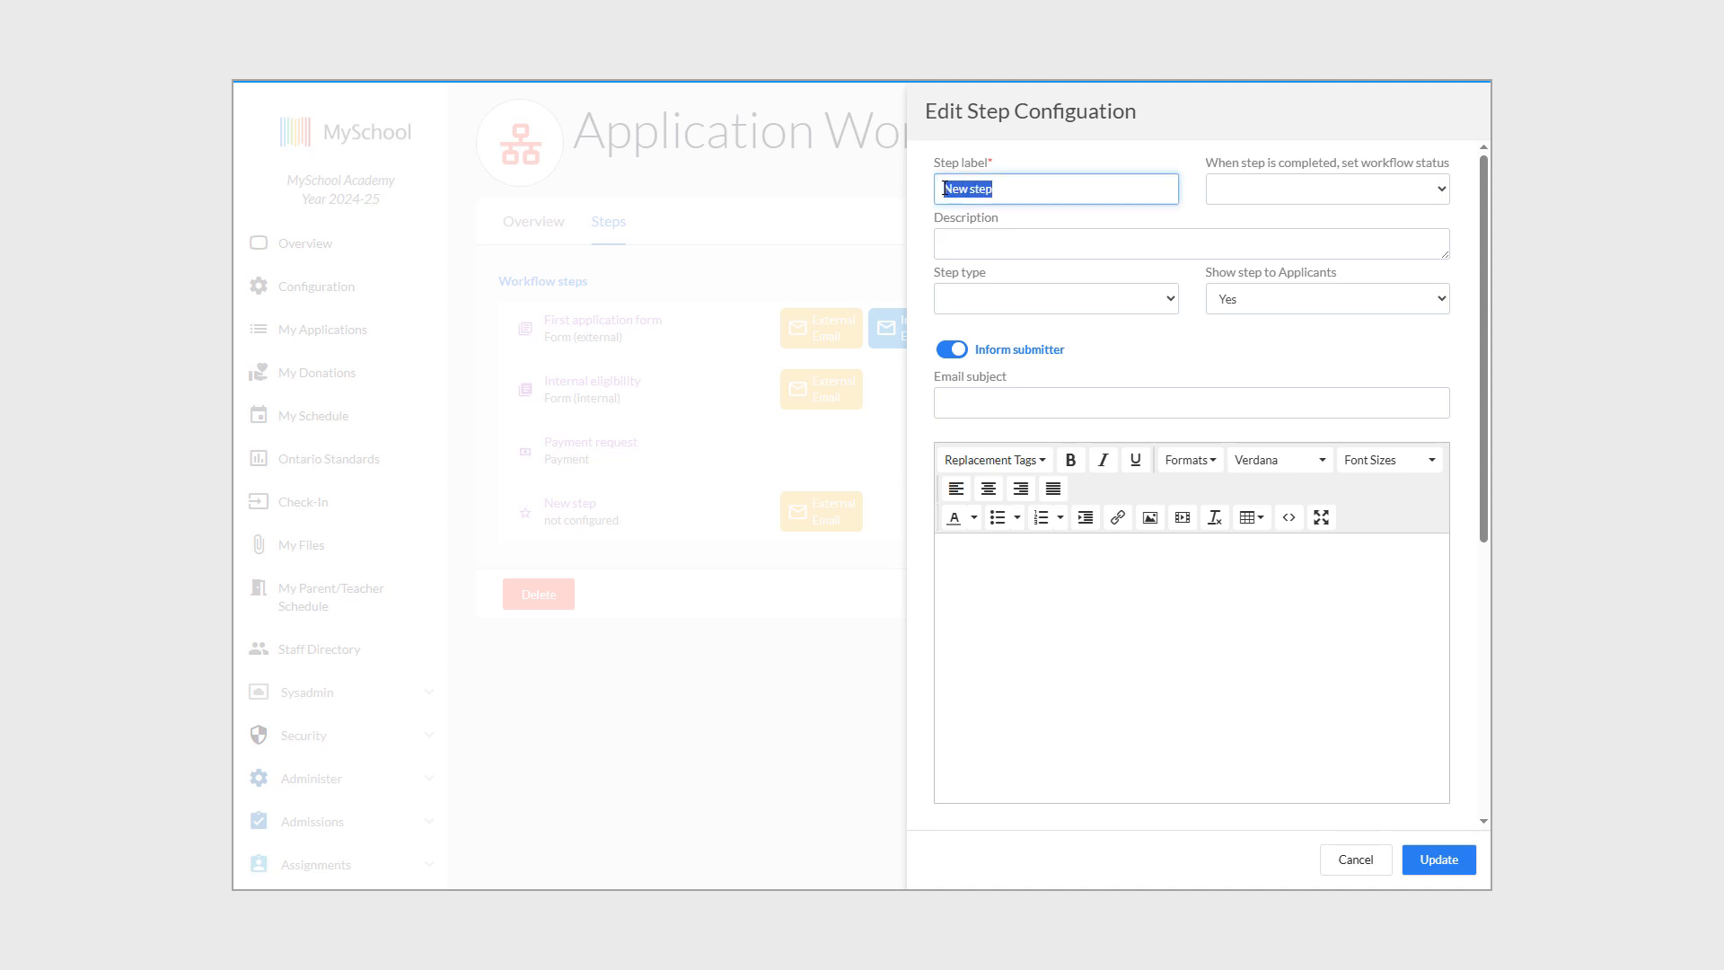
type("ef")
type("eference")
left_click(1298, 197)
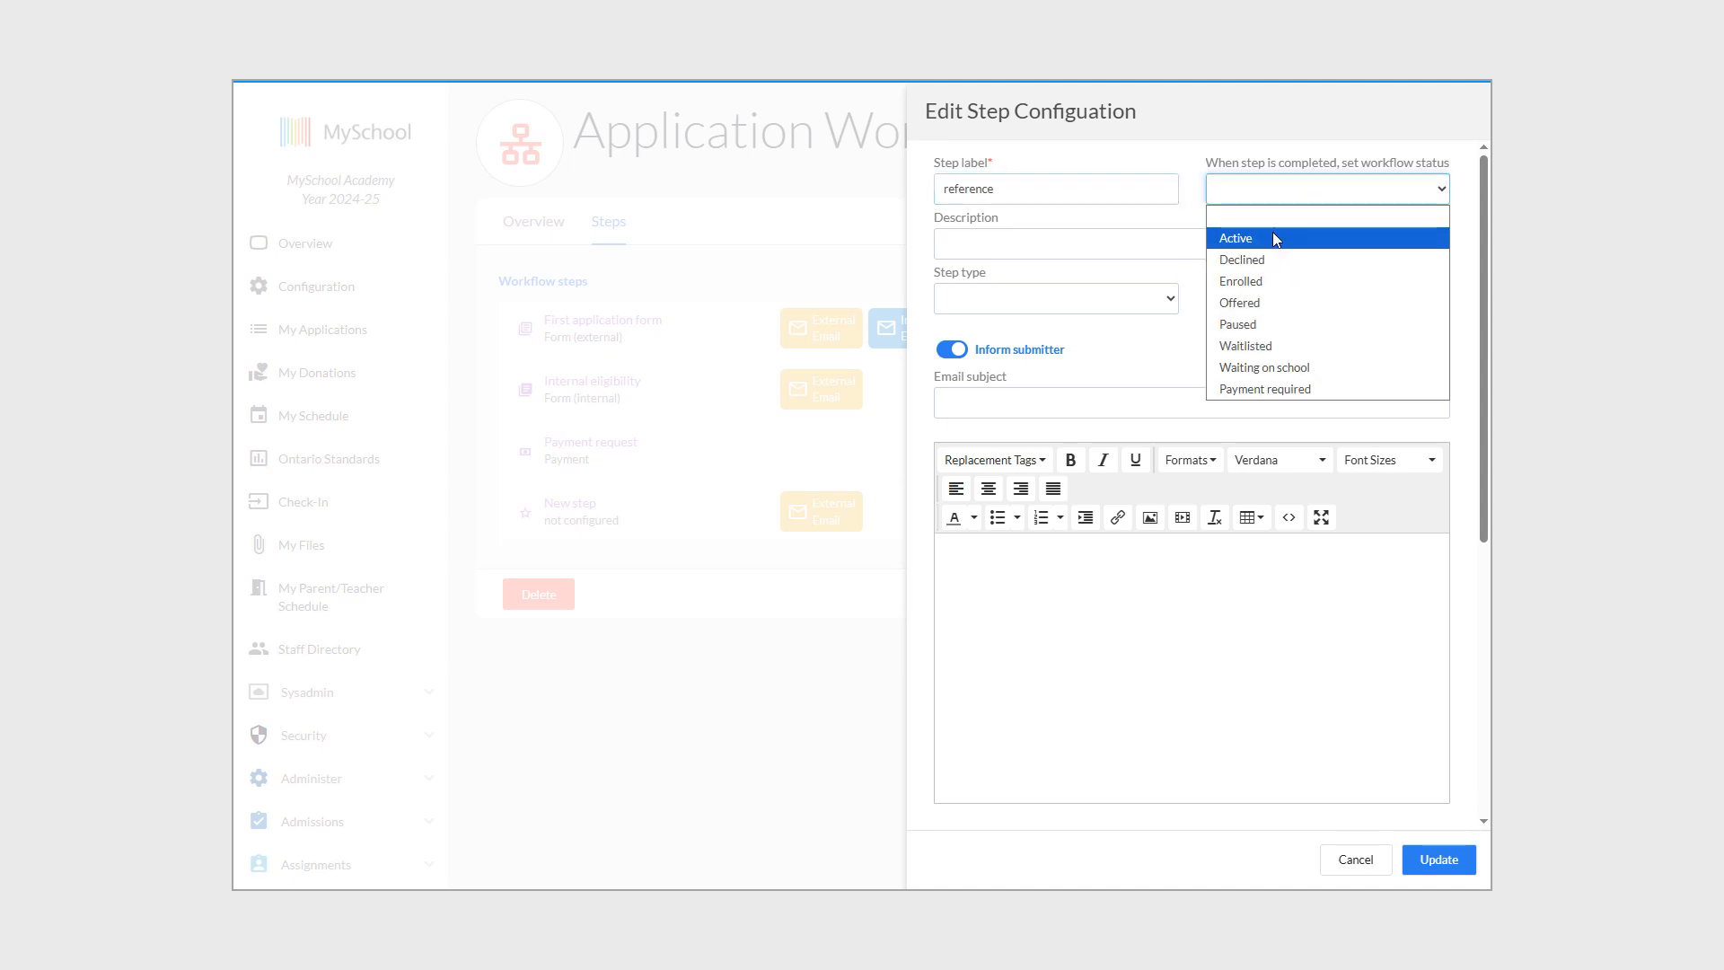
left_click(1316, 334)
Set the step type to Reference request.
left_click(1089, 305)
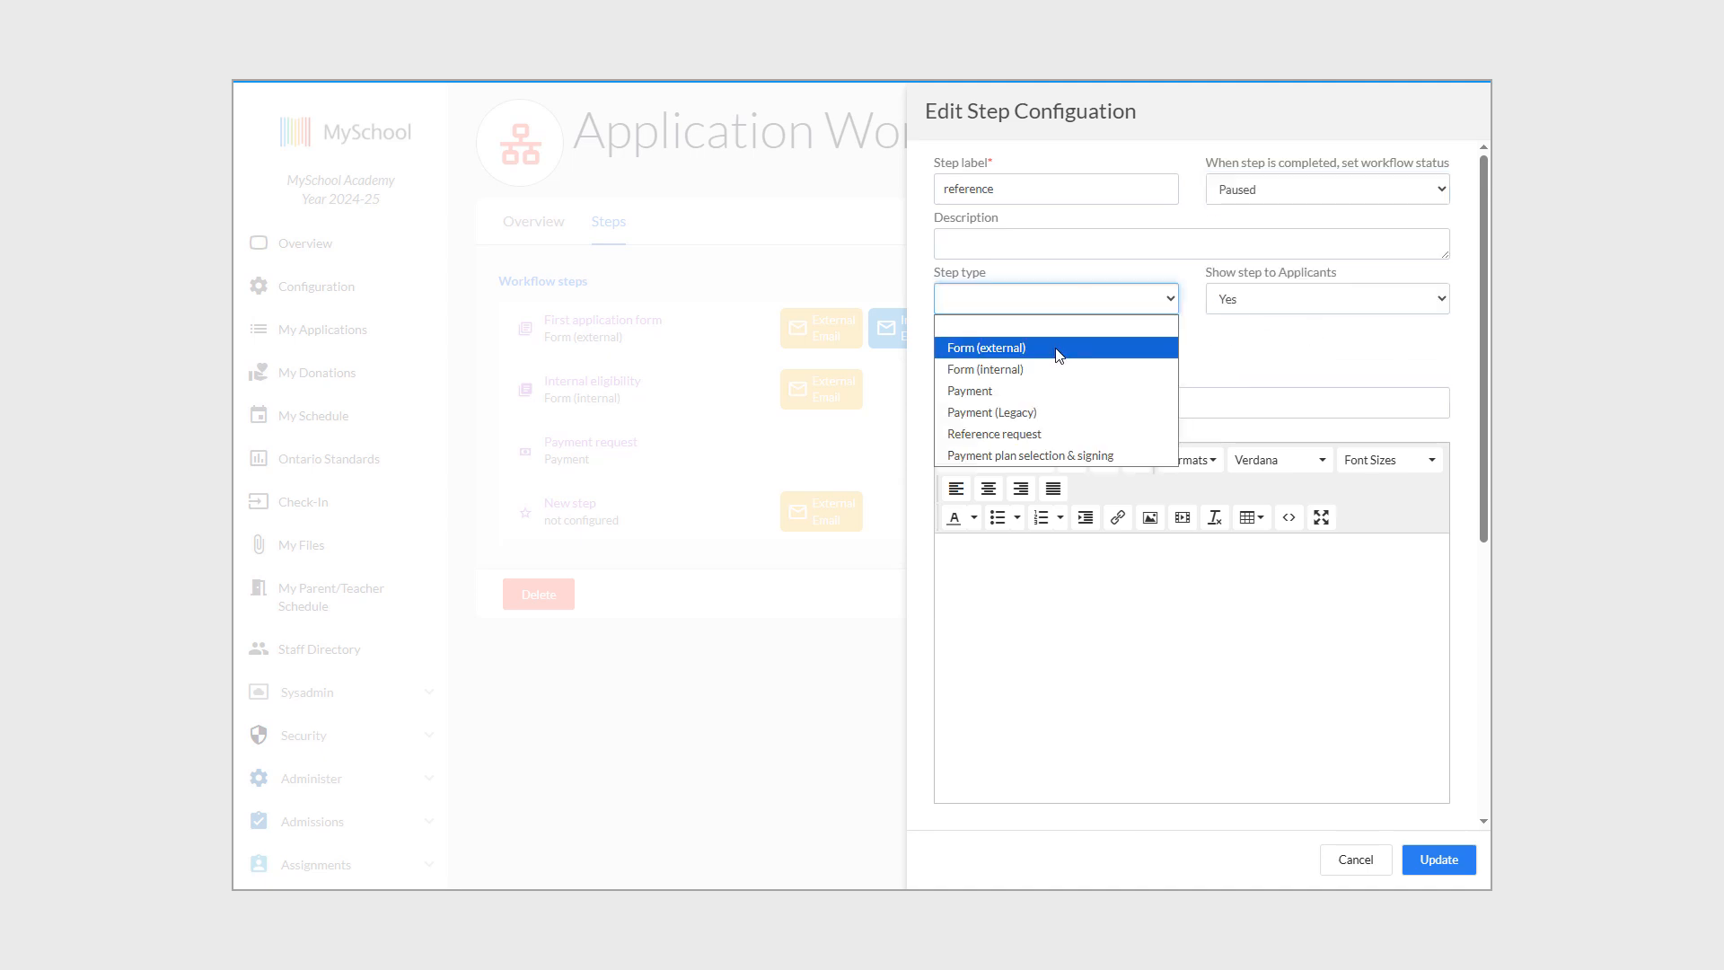
left_click(1058, 352)
left_click(1080, 434)
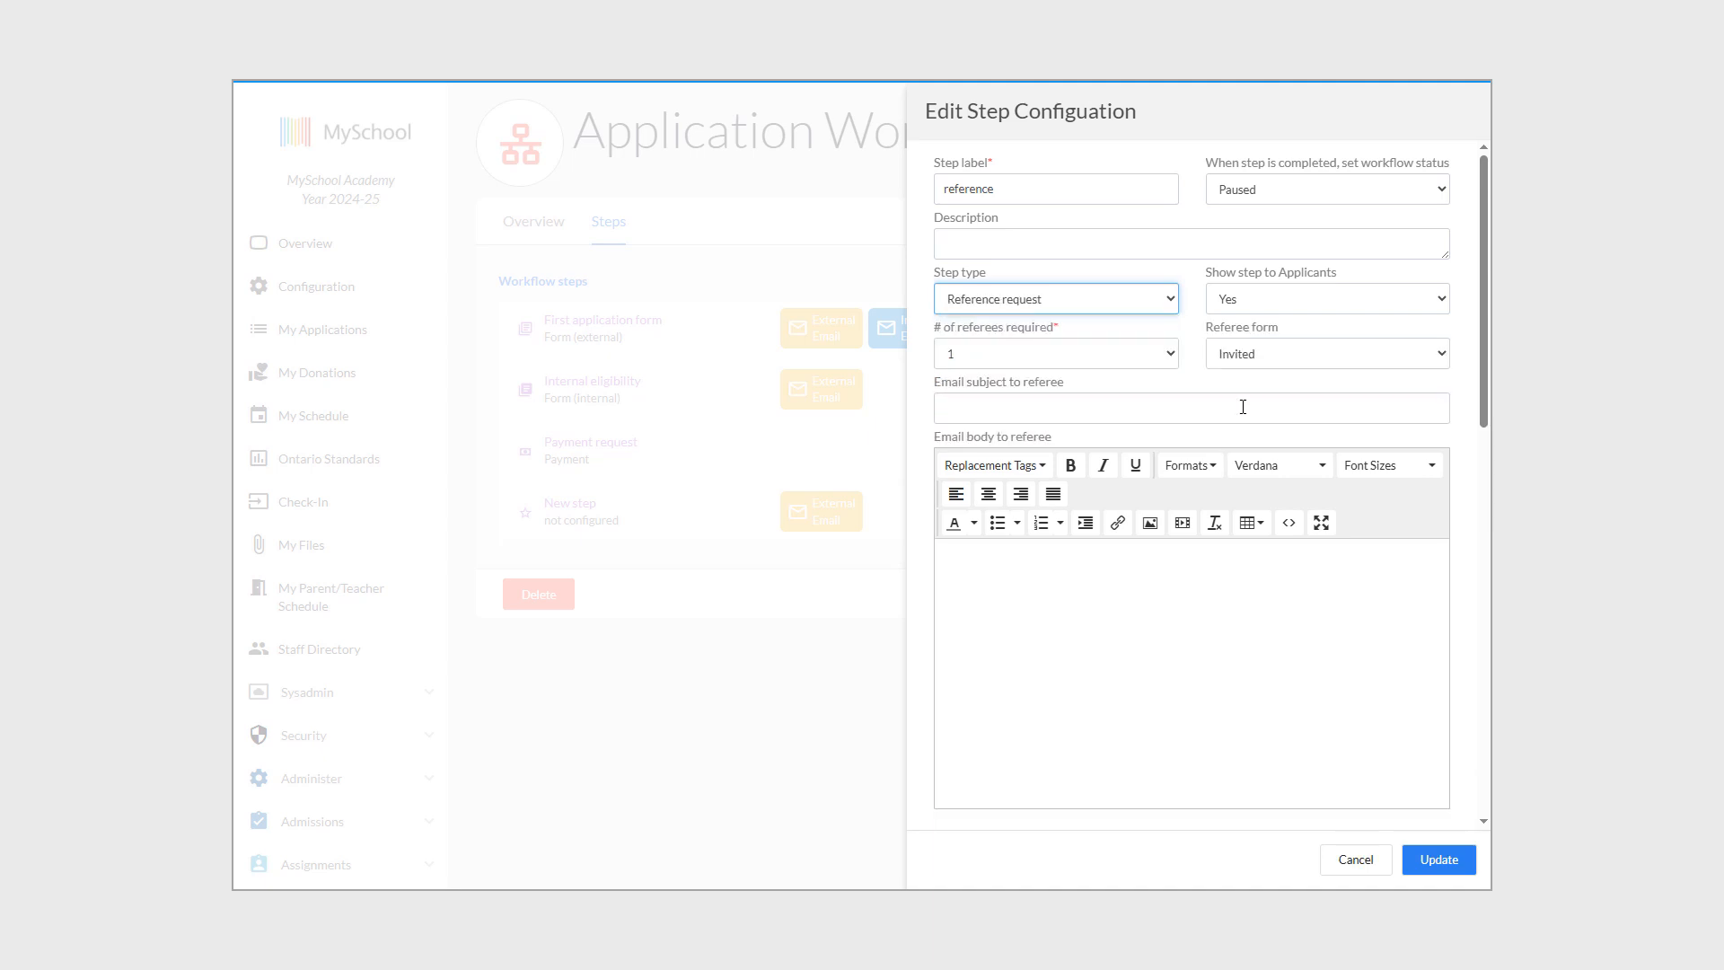
left_click(1239, 404)
left_click(1251, 304)
Require 2 referees with the Invited referee form, save the step and add another.
left_click(1107, 363)
left_click(1102, 357)
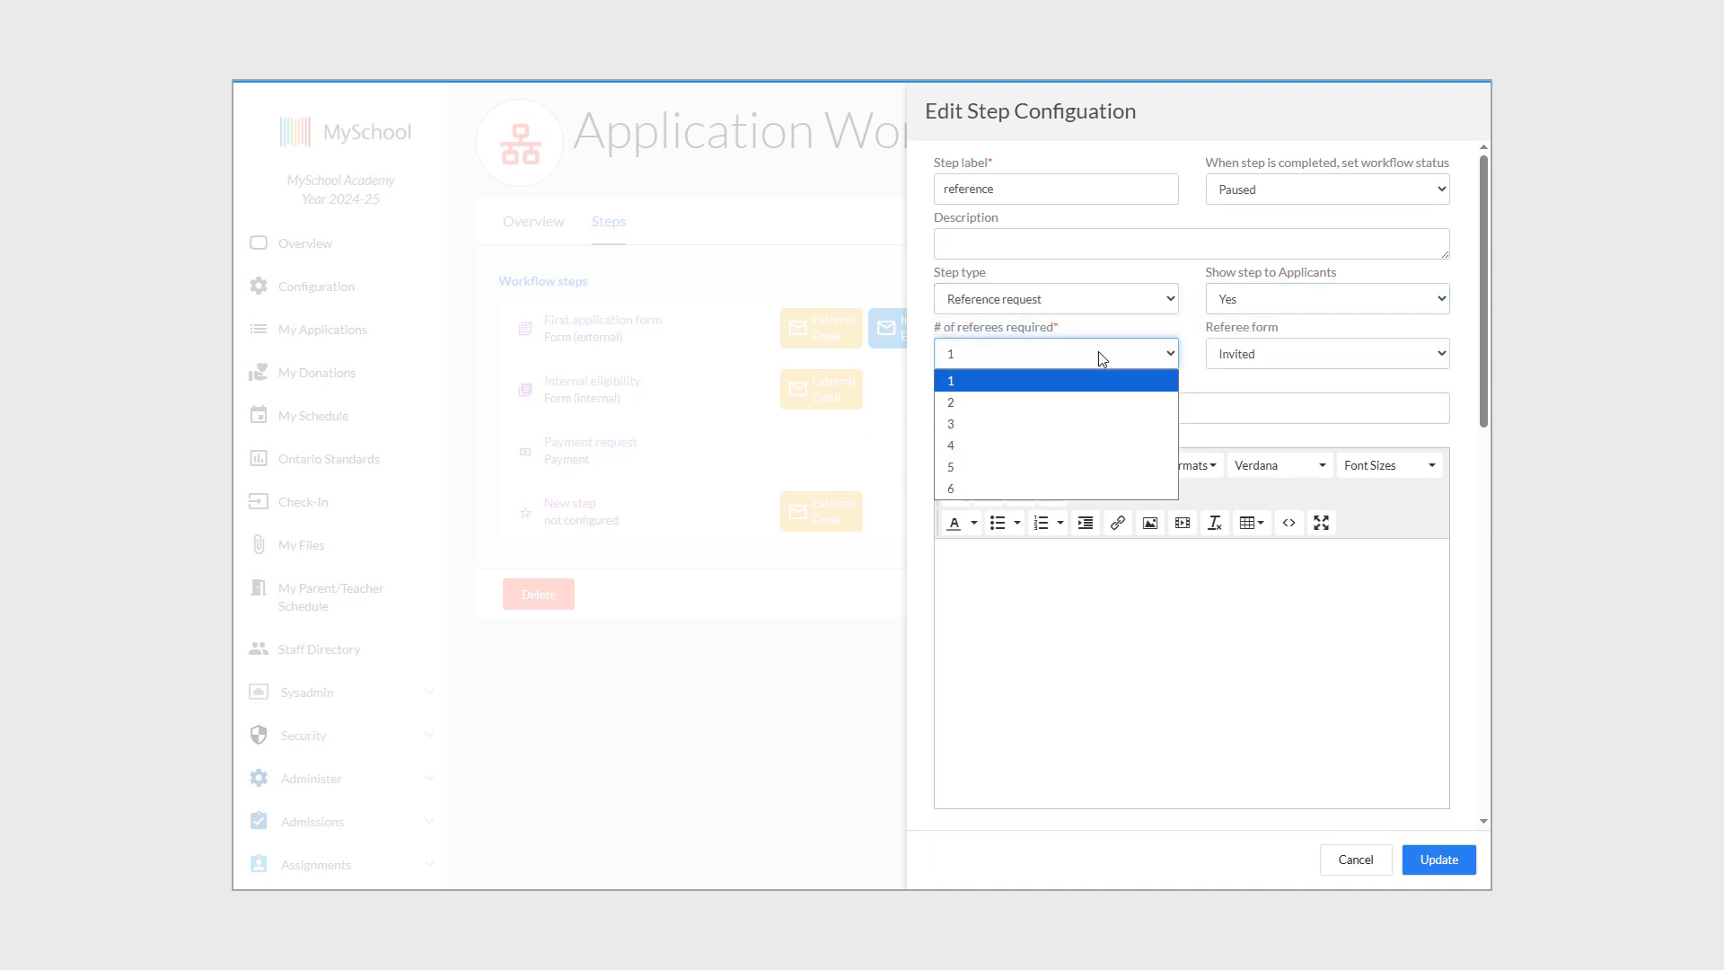
left_click(1047, 401)
left_click(1279, 359)
left_click(1275, 377)
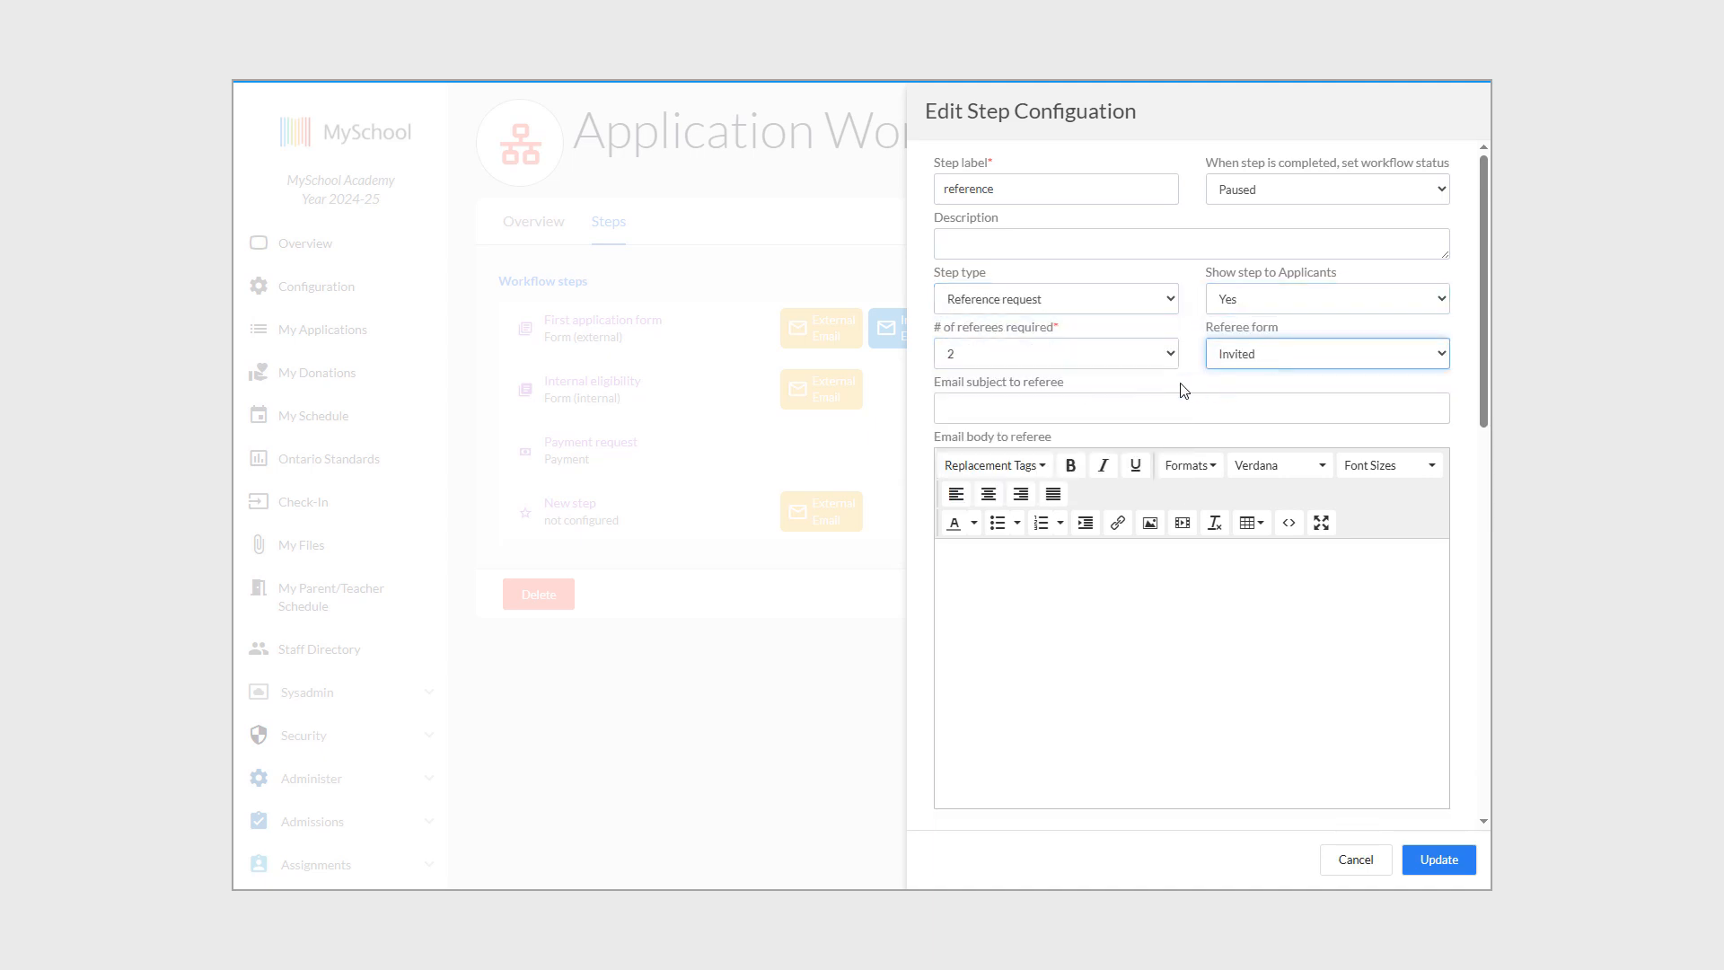
left_click(1074, 409)
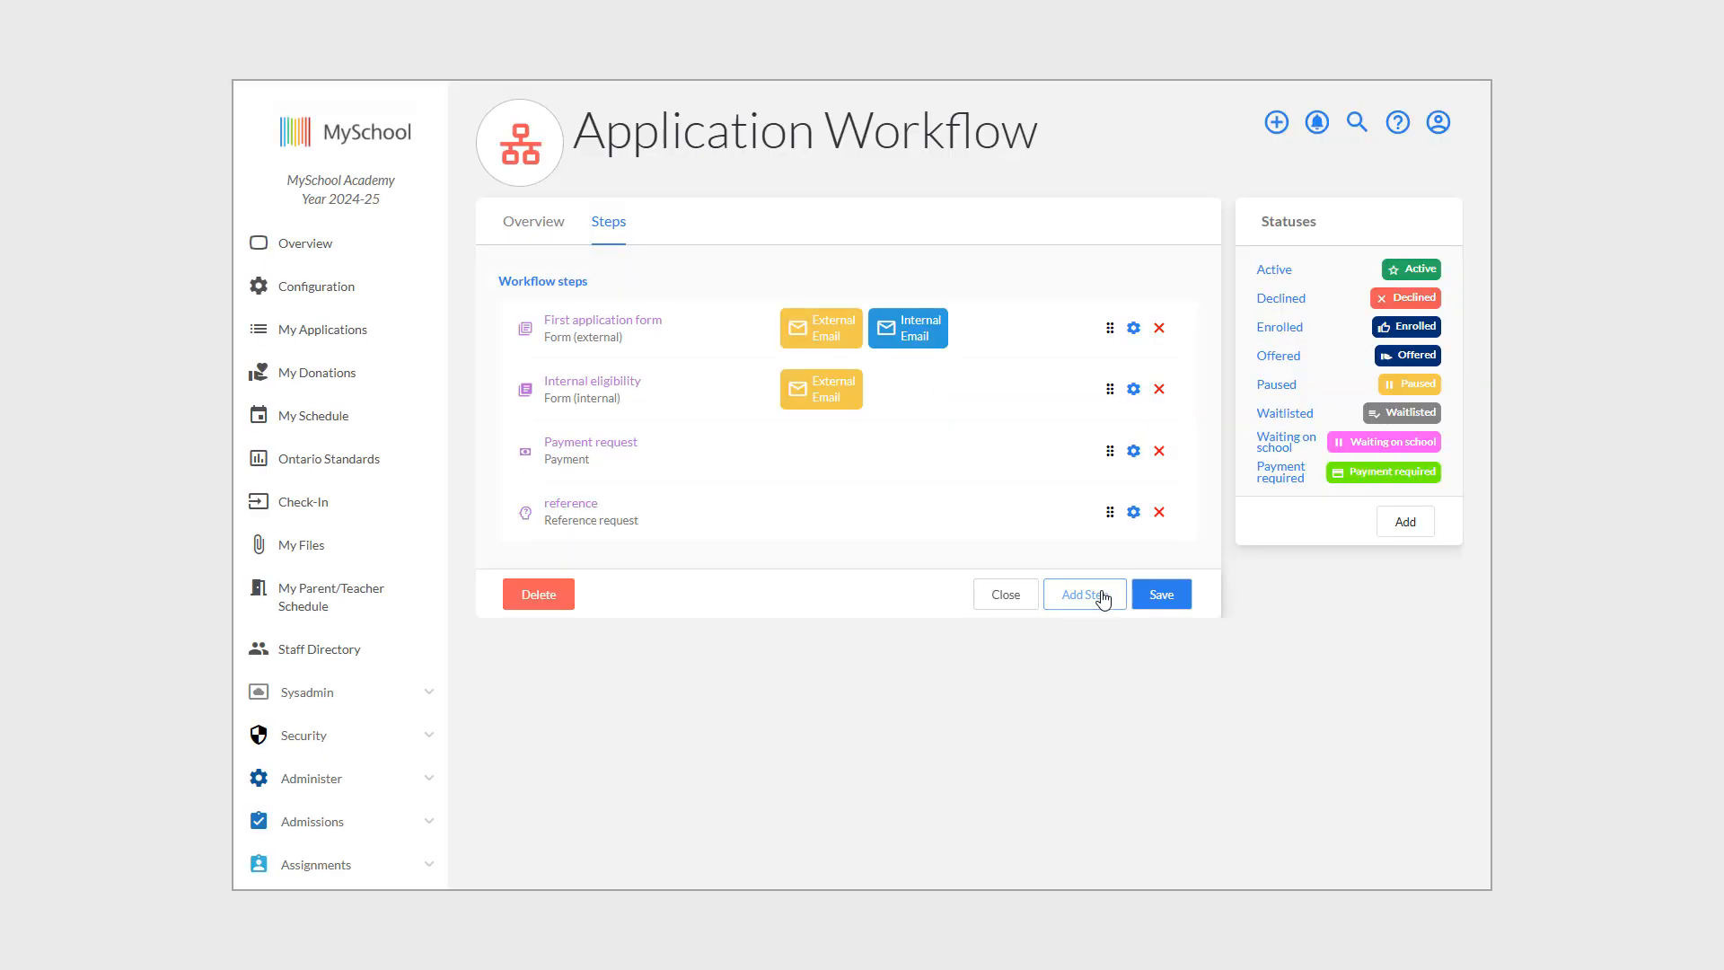
left_click(1099, 594)
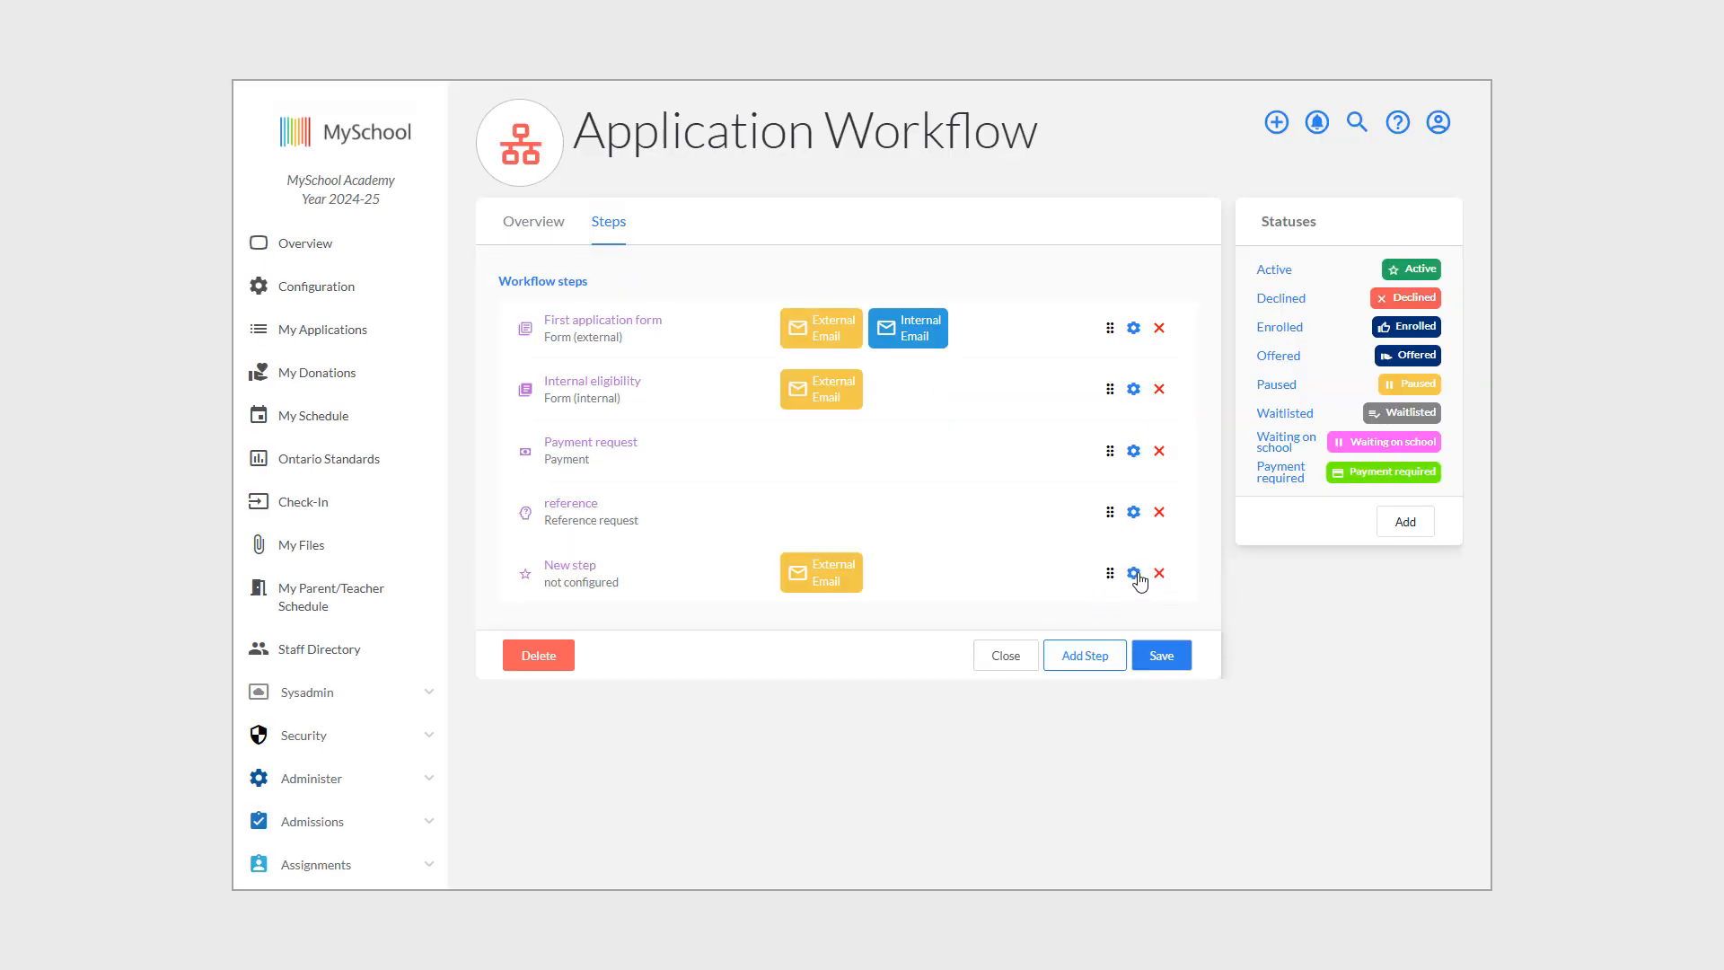
Label the new step 'Payment plan' with type Payment plan selection & signing.
left_click(1133, 575)
left_click(1033, 188)
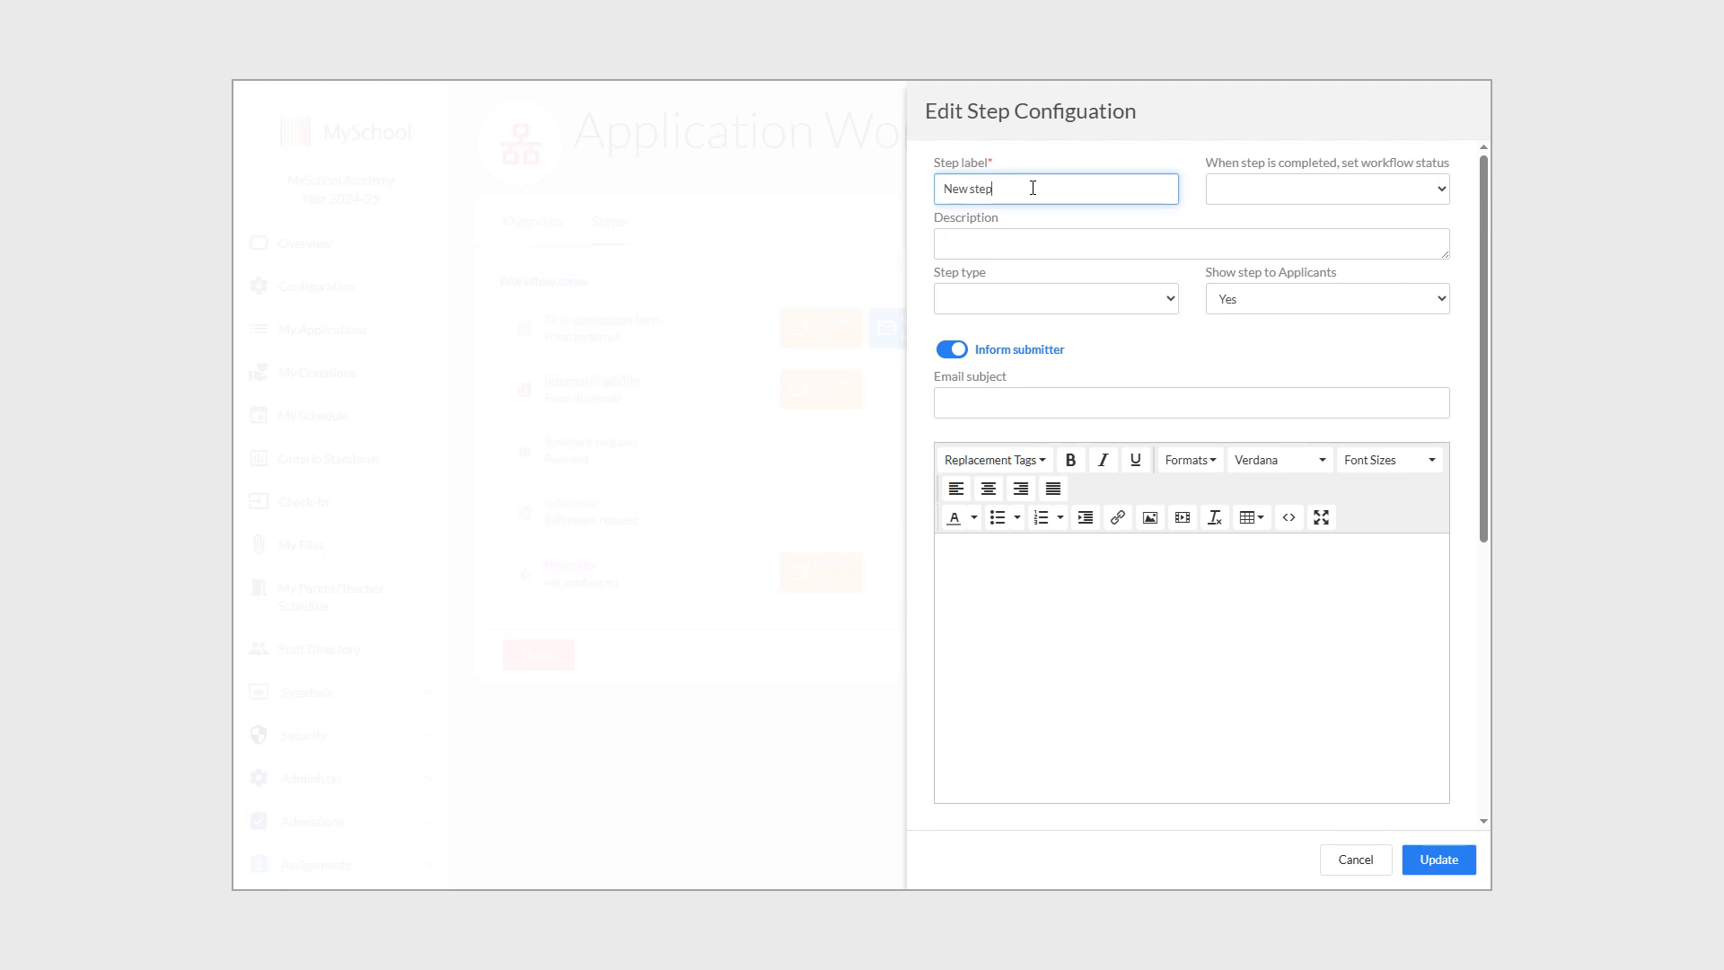
left_click_drag(1033, 187, 925, 191)
type("Payment plan")
left_click(1168, 310)
left_click(1078, 454)
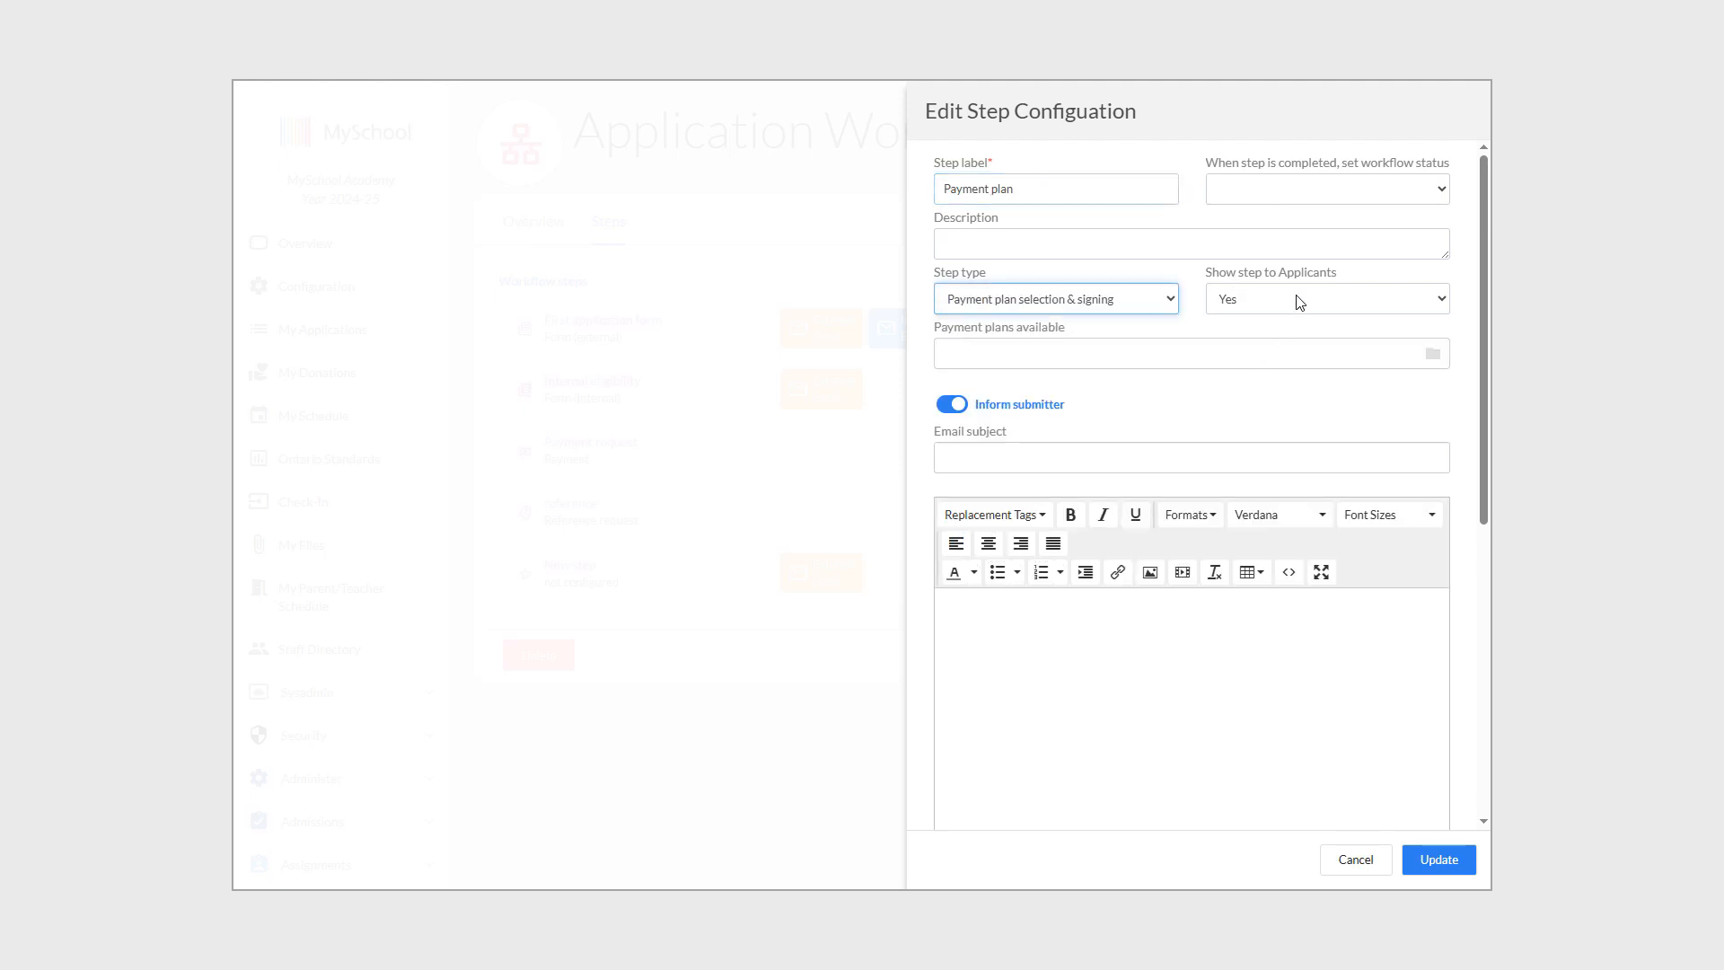
Offer the Quarterly Payment and Bi annual plans, turn off submitter emails, and set status Waiting on school.
left_click(1200, 361)
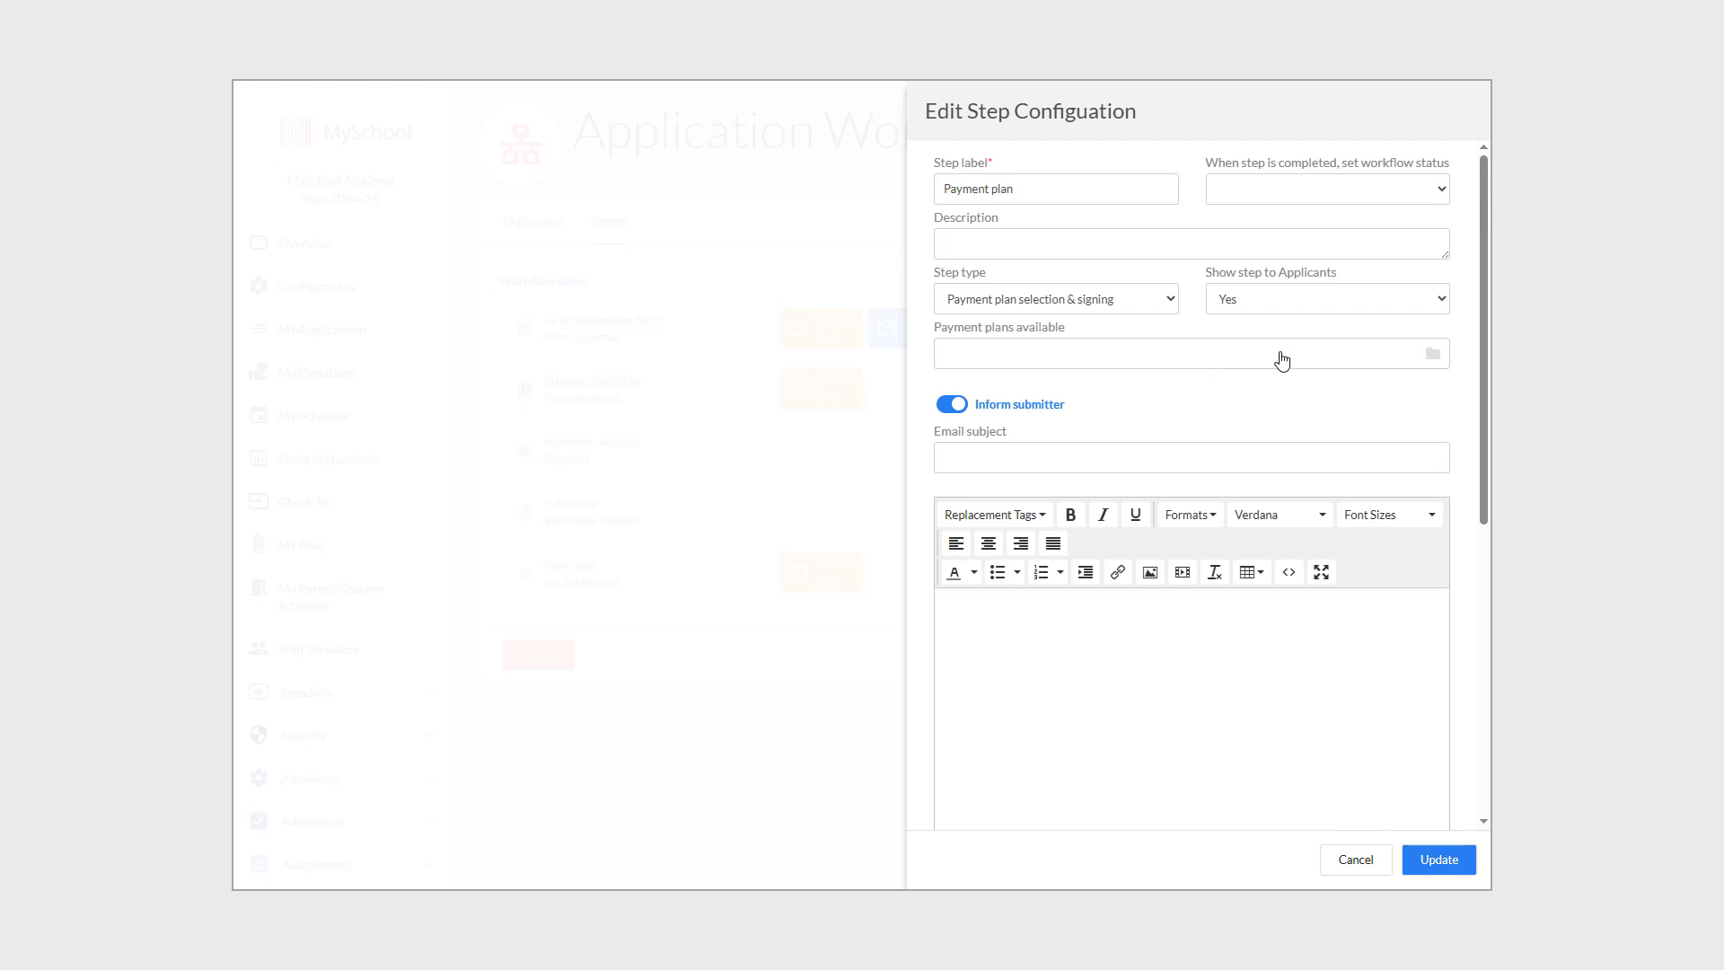
left_click(1432, 354)
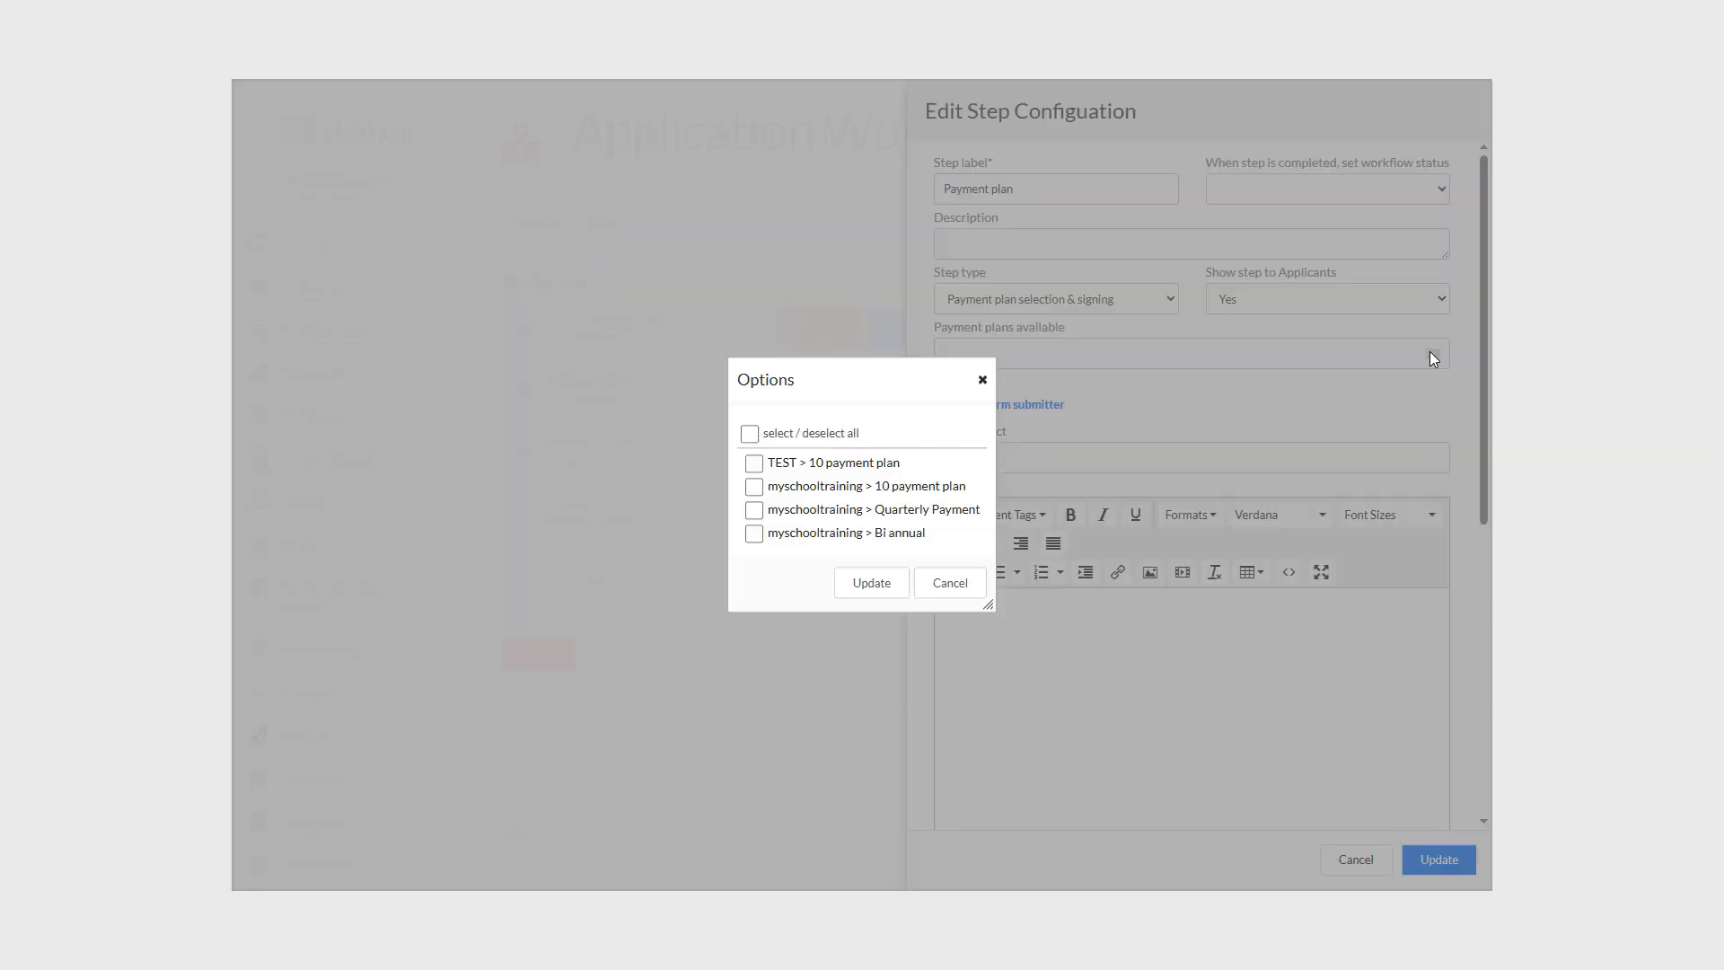
left_click(753, 533)
left_click(753, 510)
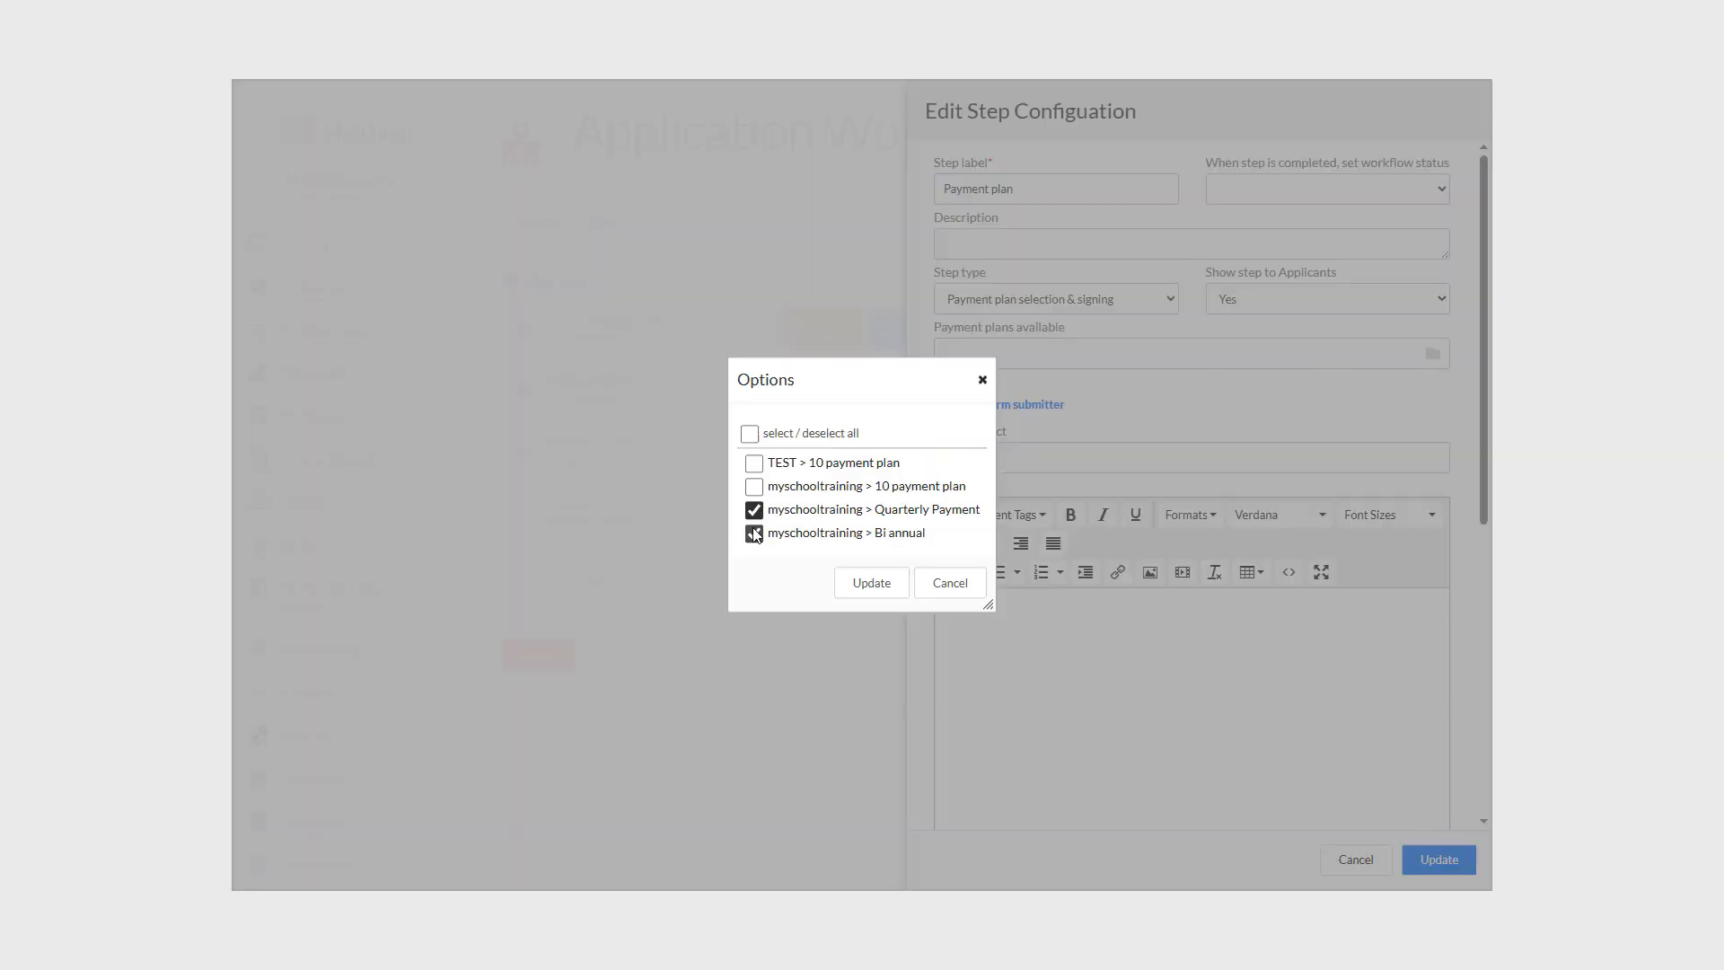
left_click(869, 583)
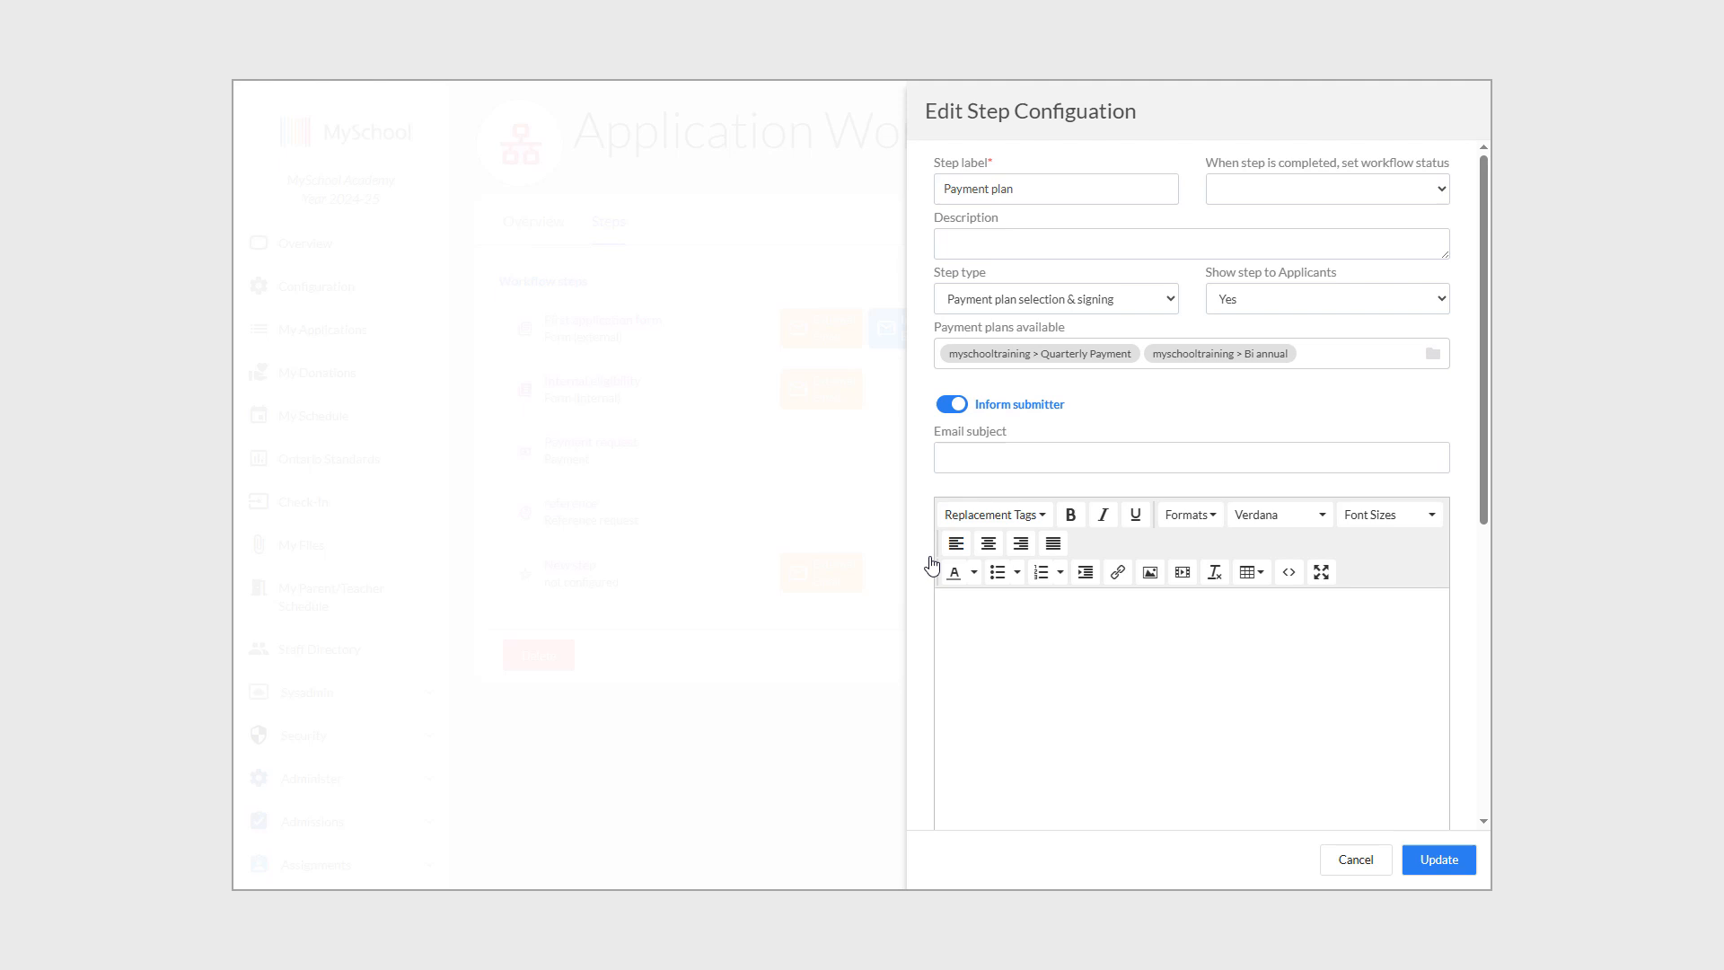
left_click(951, 405)
left_click(1382, 199)
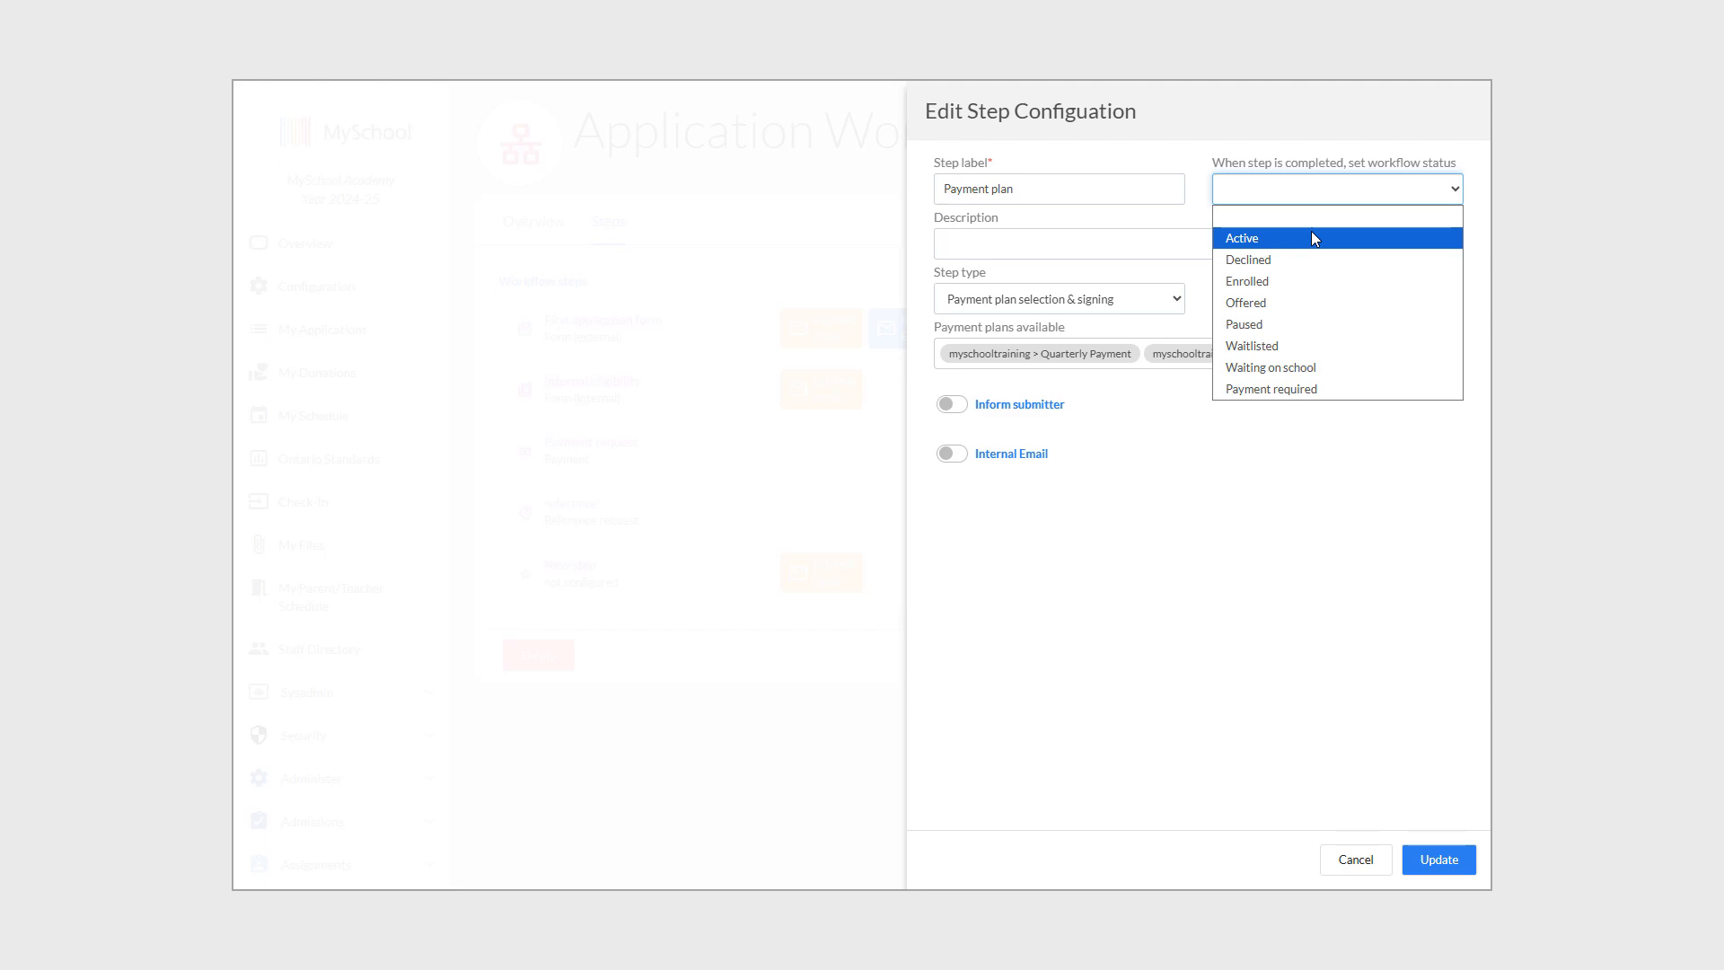
left_click(1311, 367)
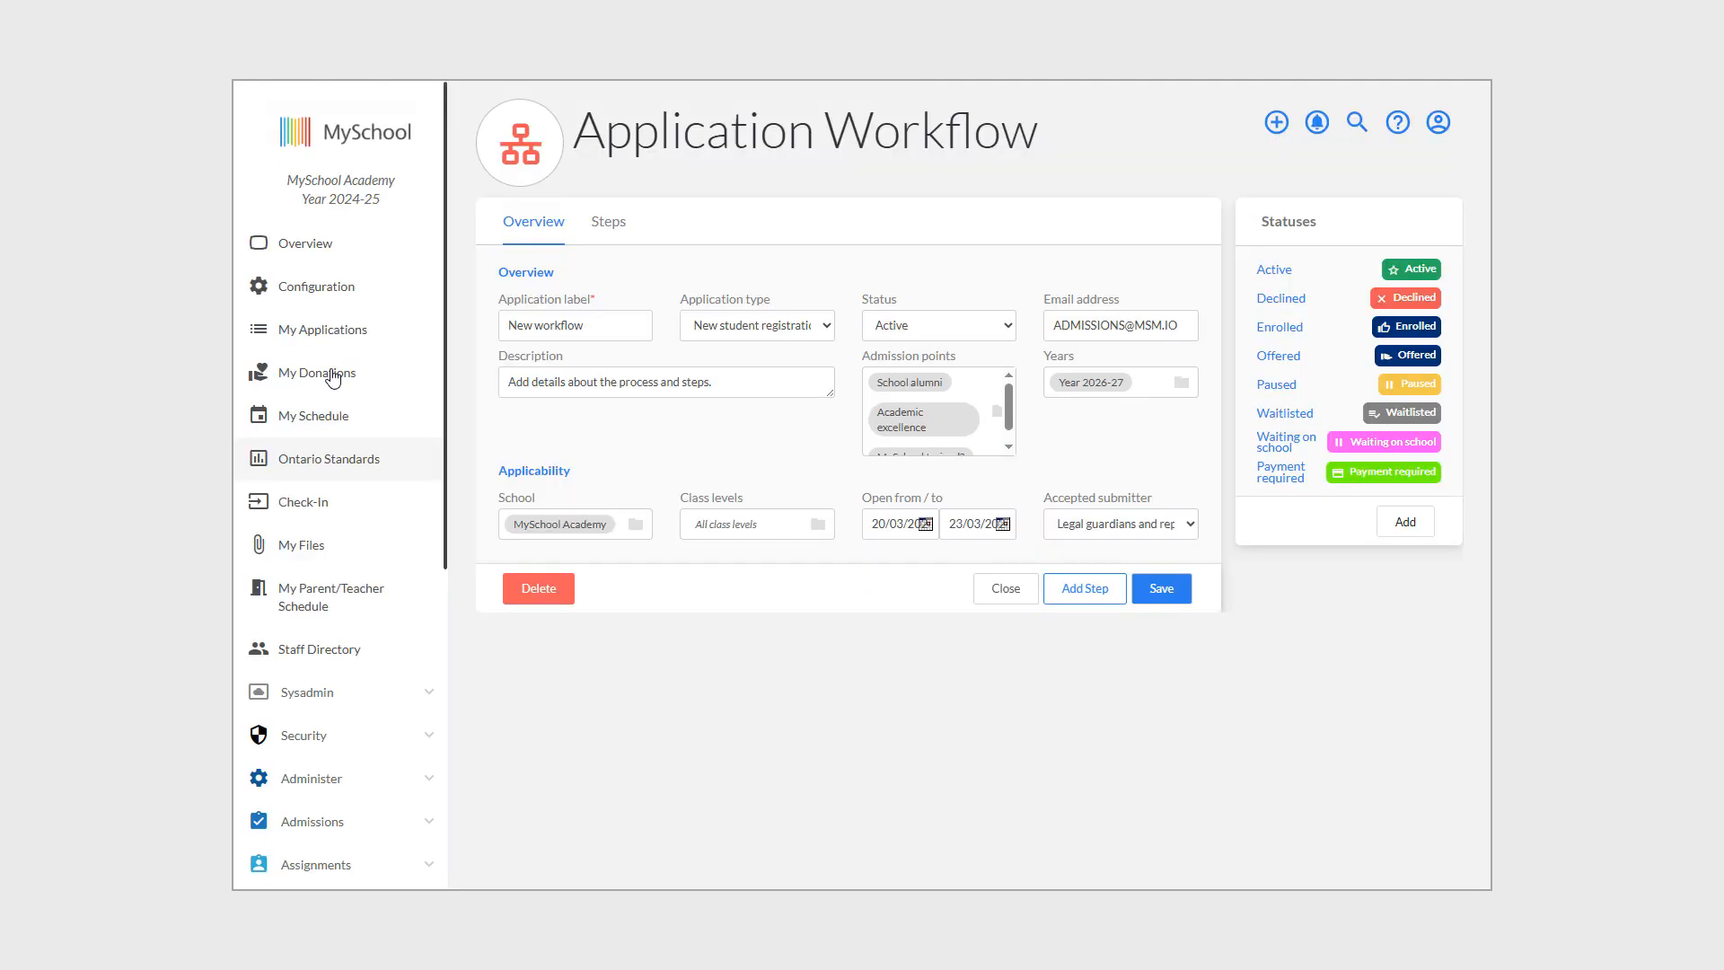